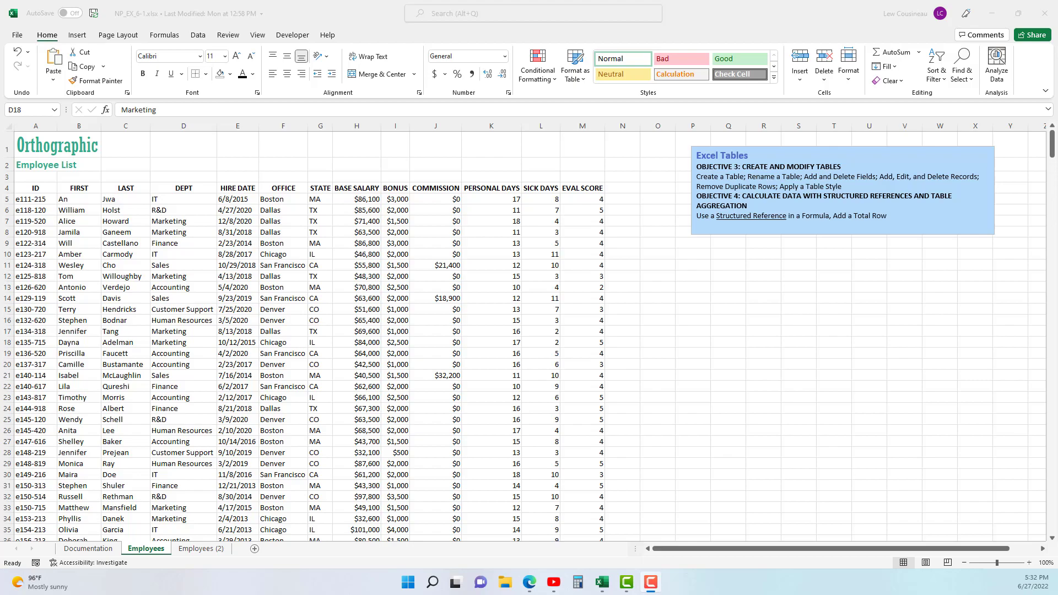
- Check the extent of the employee data on the Employees sheet by visiting its last used cell and returning to A1
{"action": "left_click", "coordinate": [157, 548]}
{"action": "left_click", "coordinate": [46, 200]}
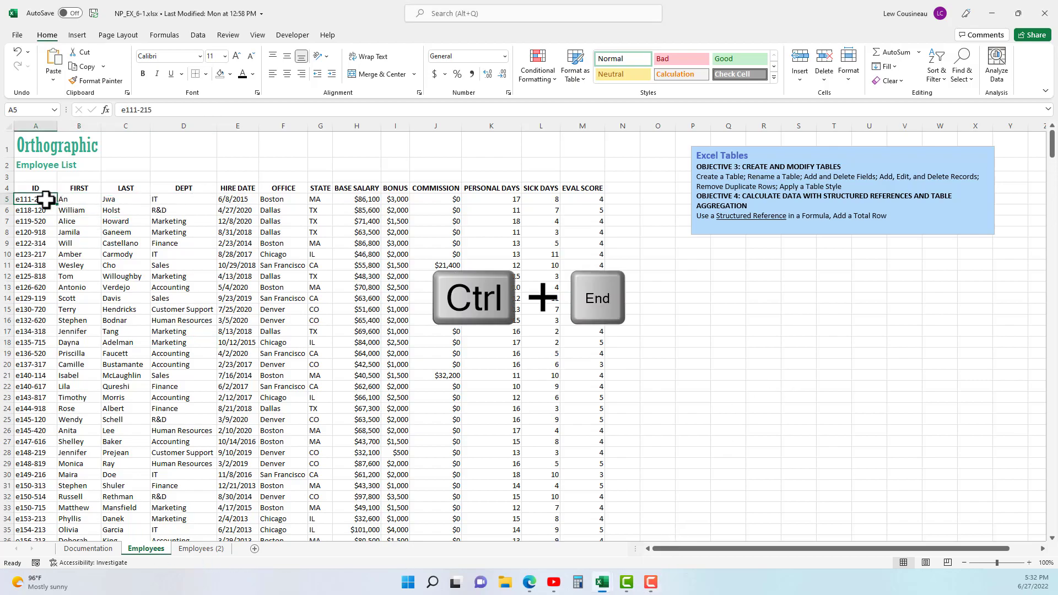
{"action": "key", "text": "ctrl+End"}
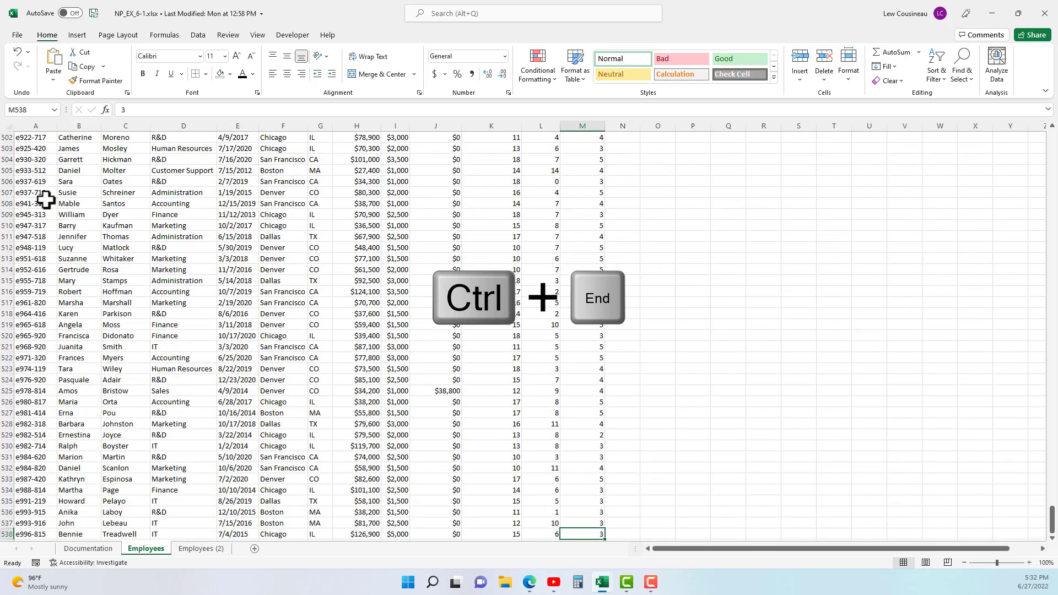
{"action": "key", "text": "ctrl+Home"}
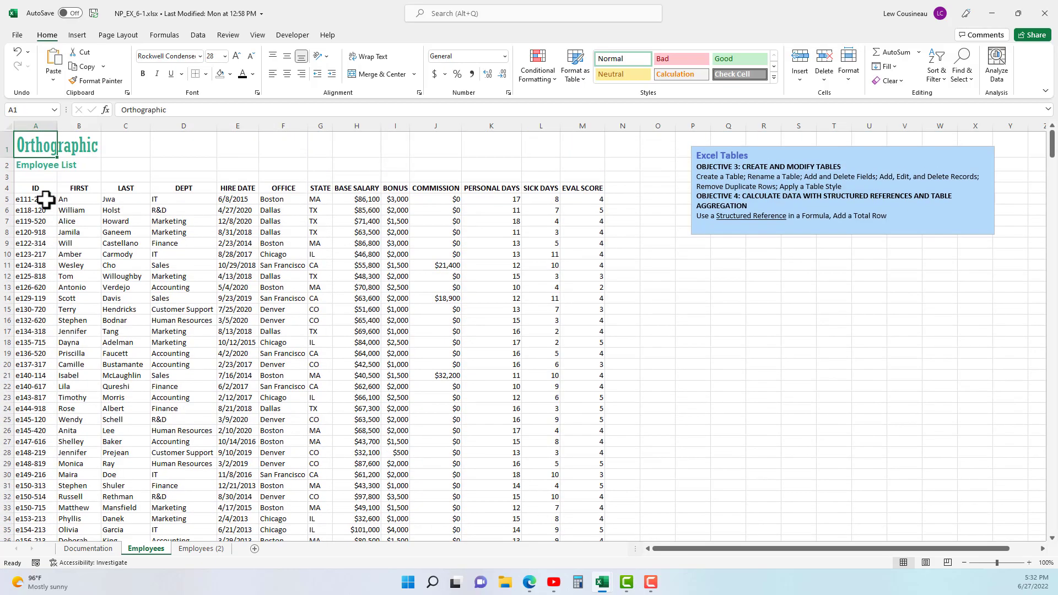
- Create a table with headers from the employee list range A4:M538 on the Employees sheet
{"action": "left_click", "coordinate": [111, 222]}
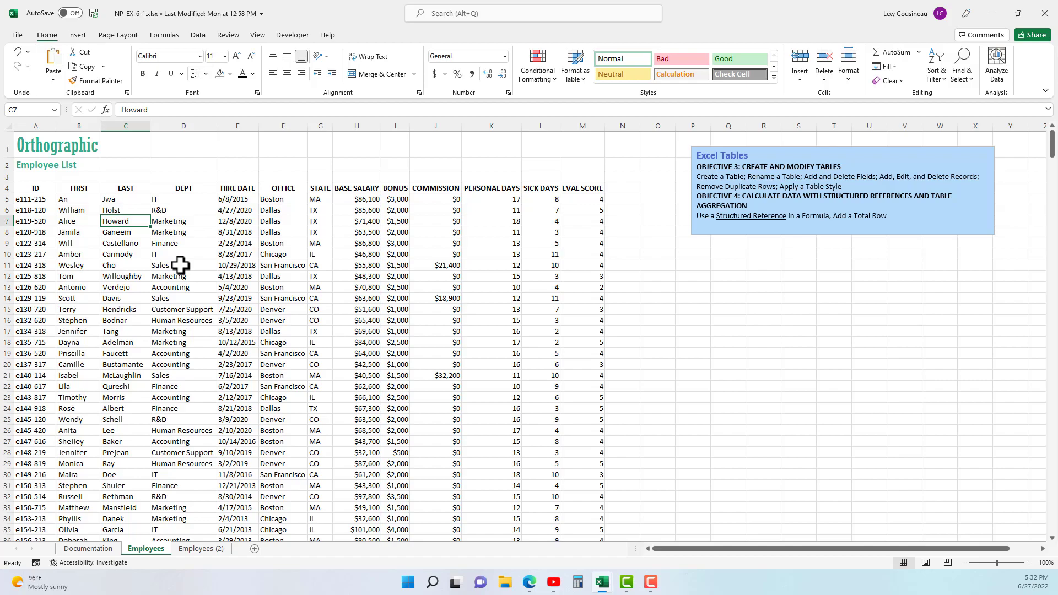
{"action": "left_click", "coordinate": [79, 34]}
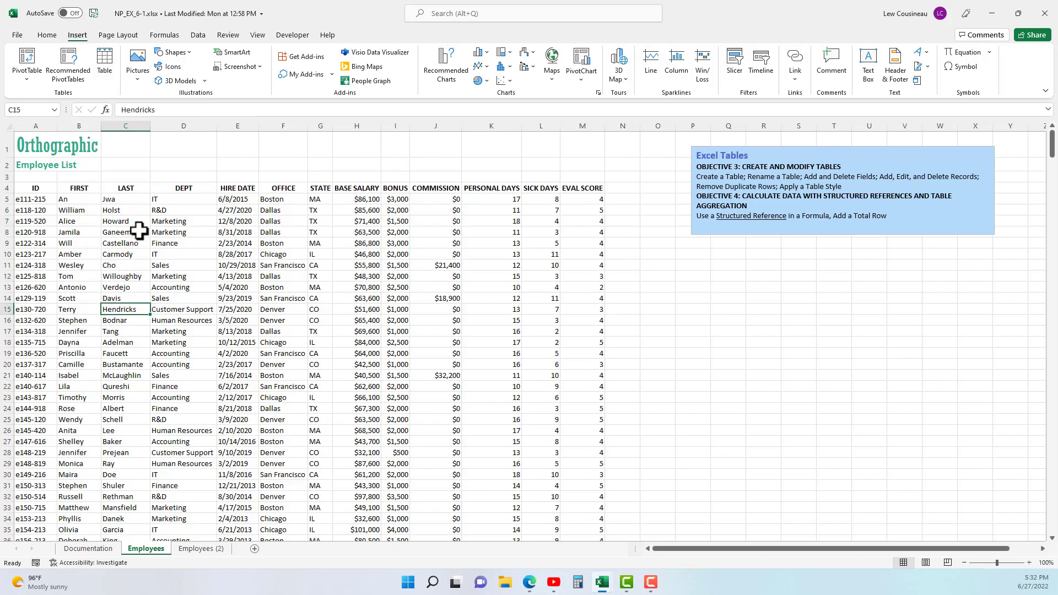
{"action": "left_click", "coordinate": [162, 222]}
{"action": "left_click", "coordinate": [136, 276]}
{"action": "left_click", "coordinate": [116, 232]}
{"action": "left_click", "coordinate": [105, 62]}
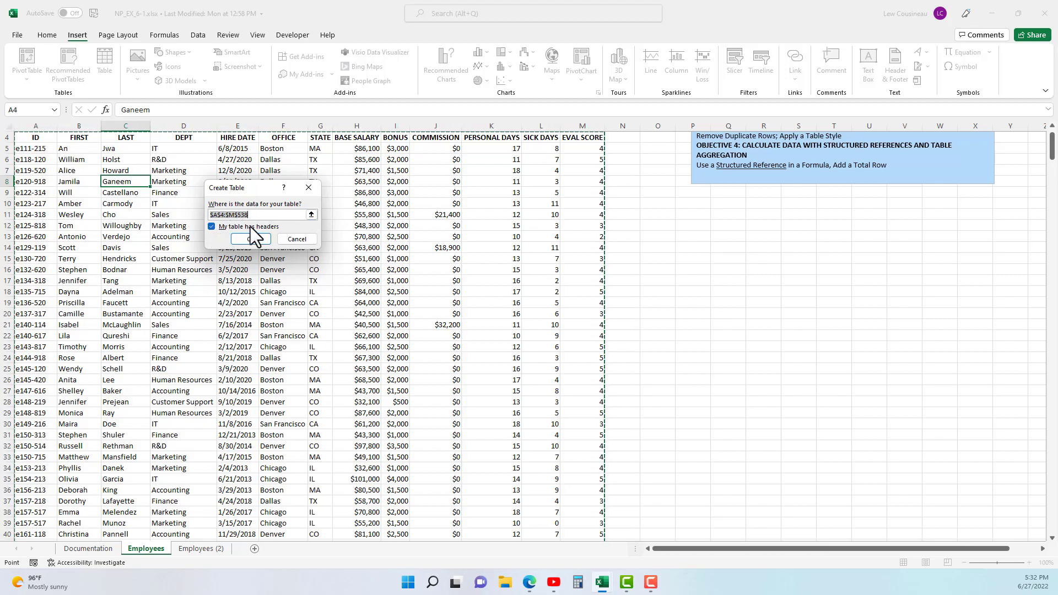
{"action": "left_click", "coordinate": [255, 240]}
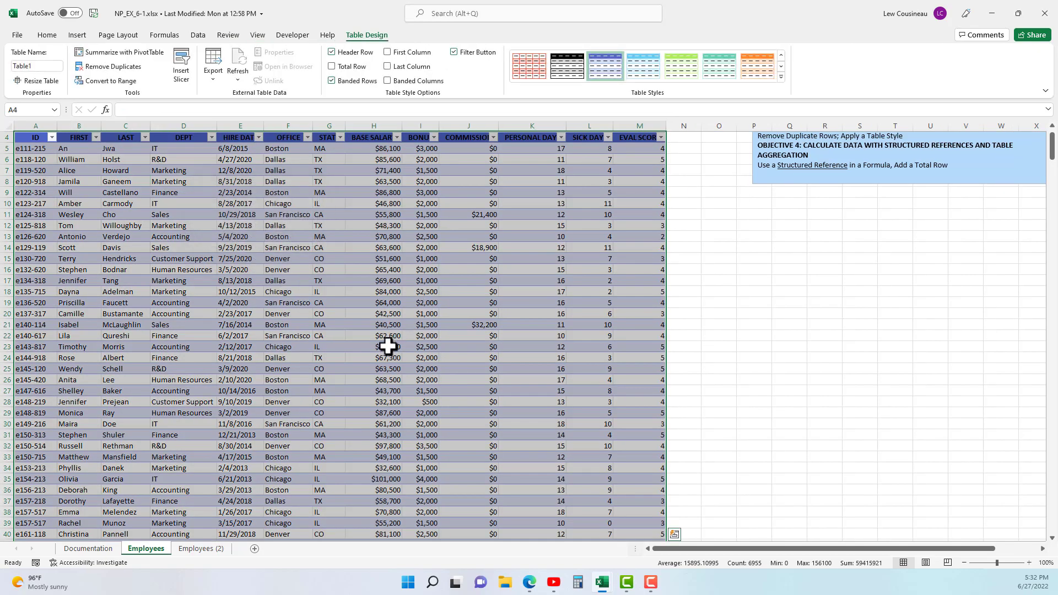
{"action": "scroll", "coordinate": [296, 373], "scroll_direction": "up", "scroll_amount": 1}
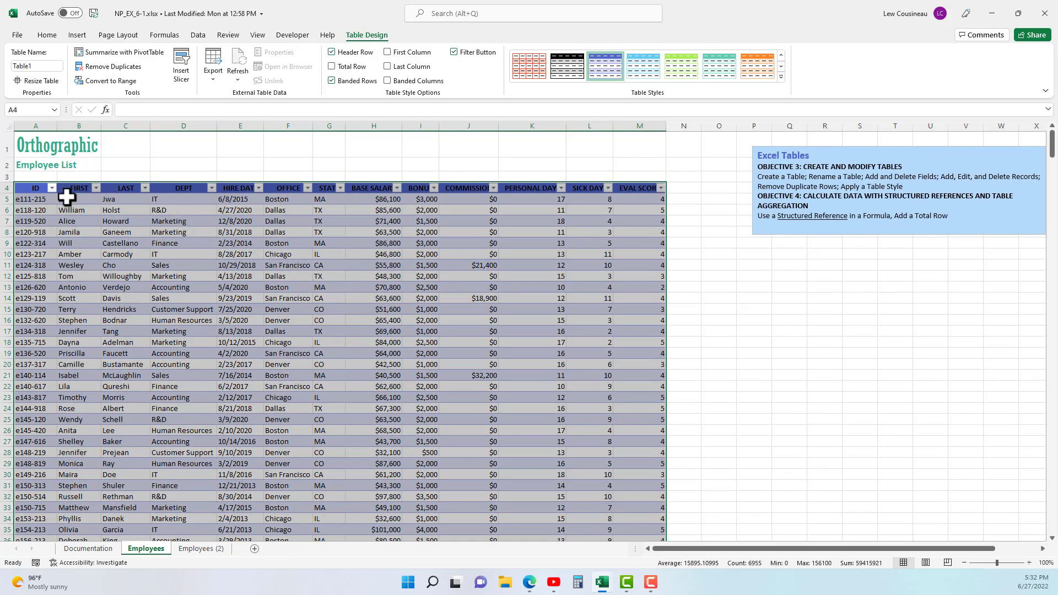
{"action": "left_click", "coordinate": [320, 265]}
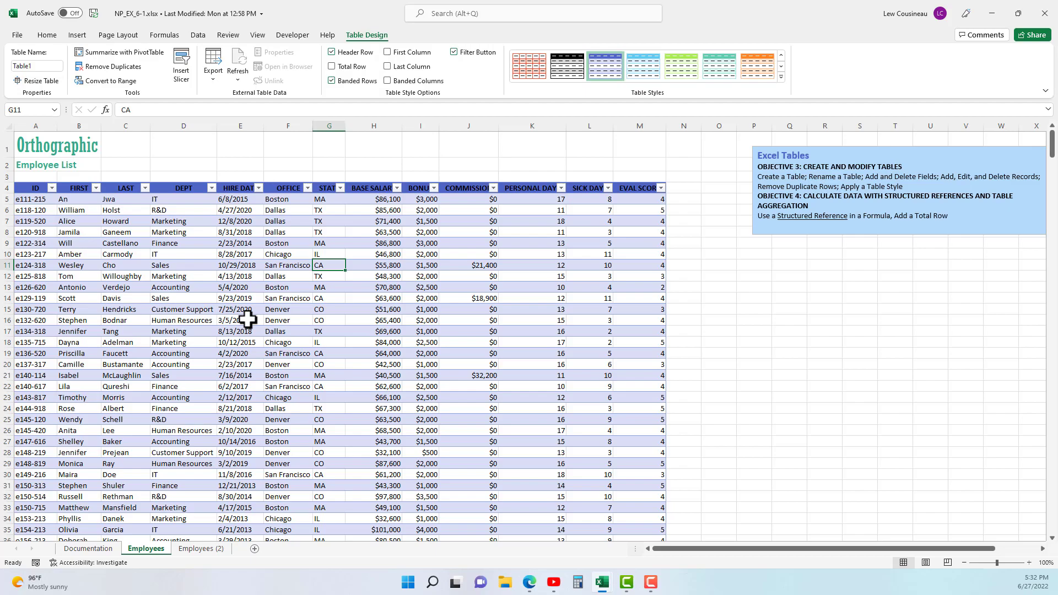
- Clear the table style from the employee table and undo the clearing
{"action": "left_click", "coordinate": [782, 77]}
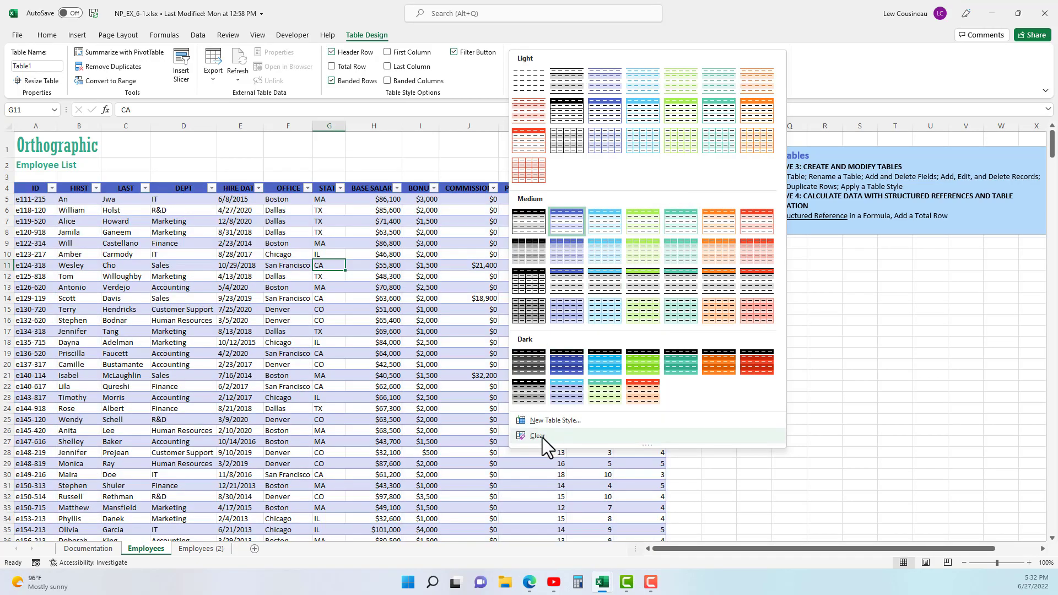
{"action": "left_click", "coordinate": [538, 437]}
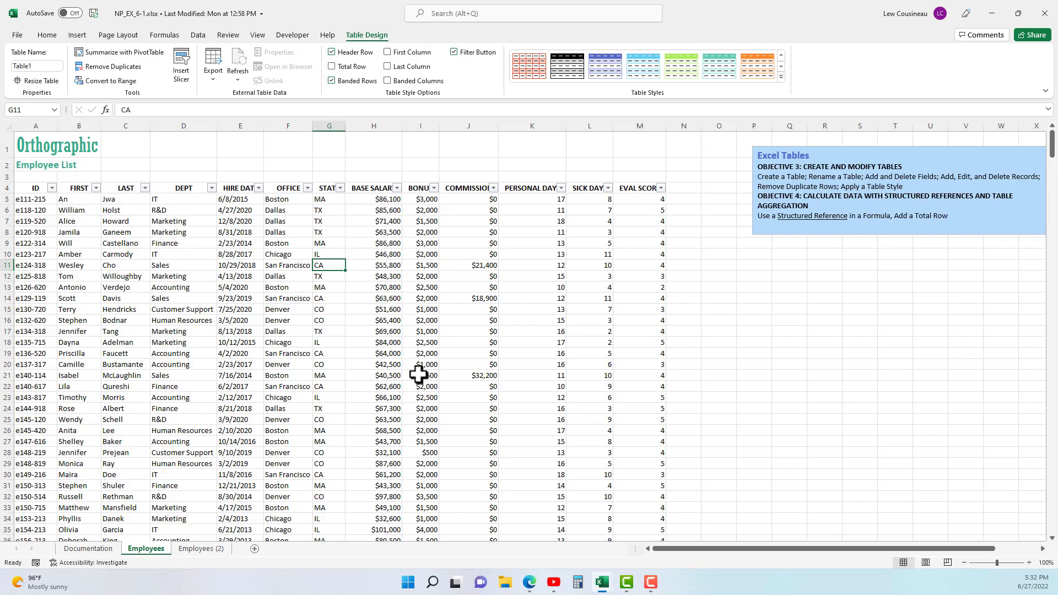
{"action": "key", "text": "ctrl+z"}
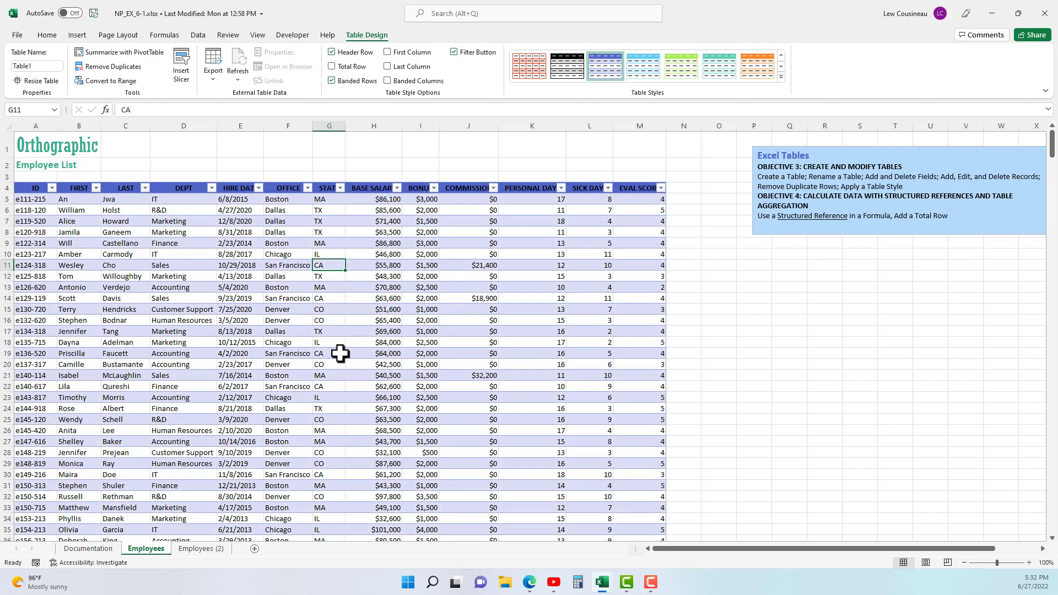
- Undo the table creation to return the employee list to a plain range
{"action": "left_click", "coordinate": [76, 35]}
{"action": "left_click", "coordinate": [133, 385]}
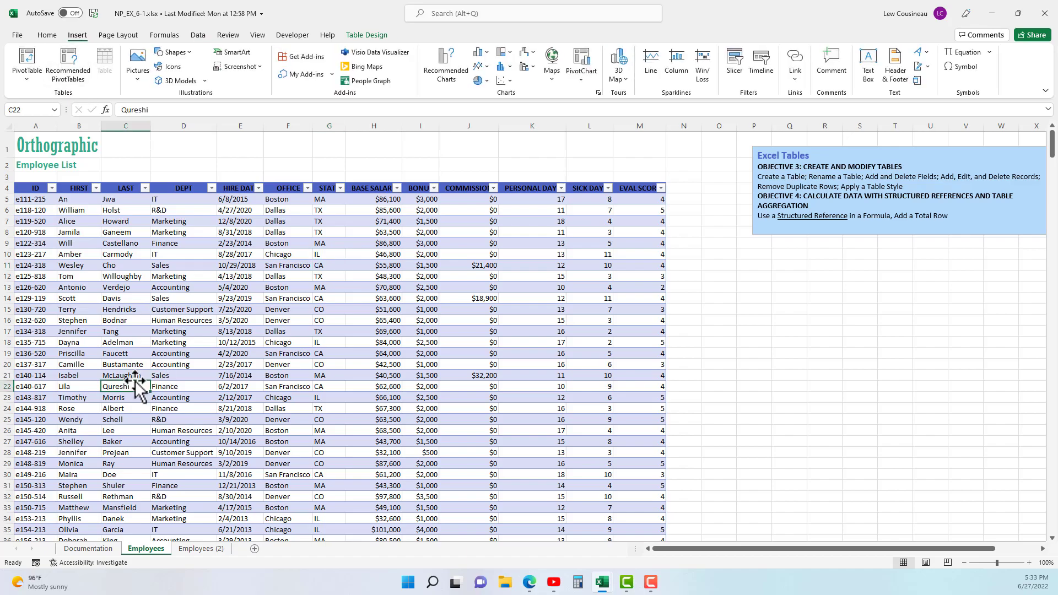
{"action": "key", "text": "ctrl+z"}
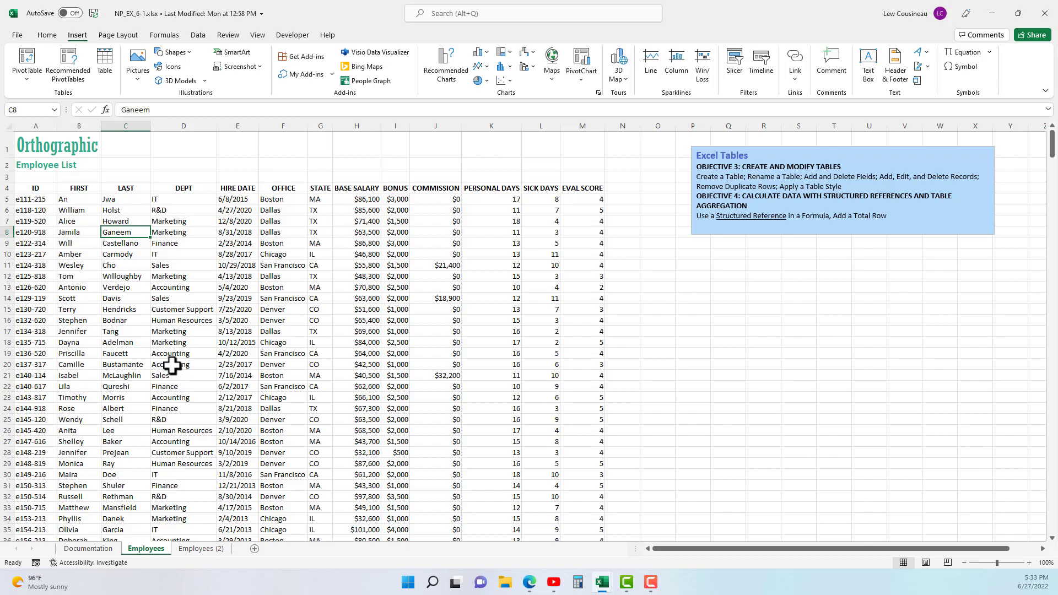
- Create a table with headers from A4:M538 again using the Create Table command, and undo it
{"action": "key", "text": "ctrl+t"}
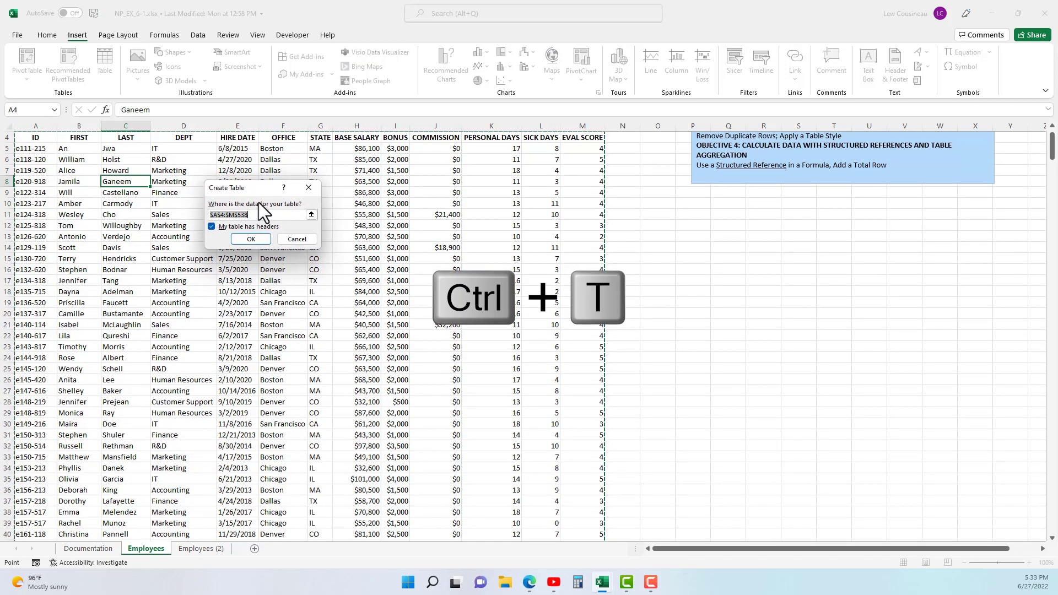
{"action": "scroll", "coordinate": [223, 344], "scroll_direction": "up", "scroll_amount": 2}
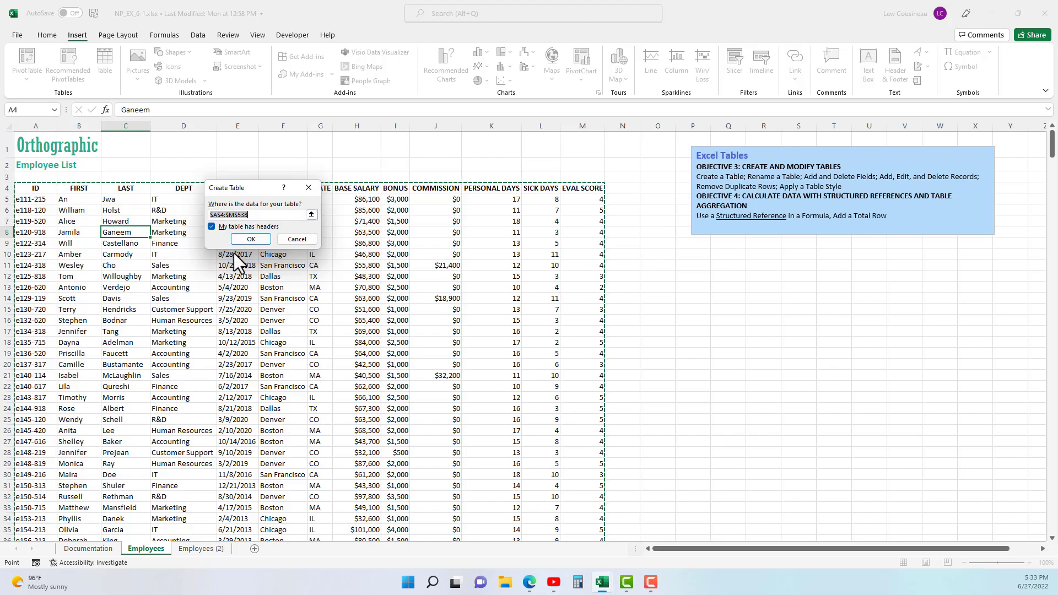
{"action": "left_click", "coordinate": [252, 240]}
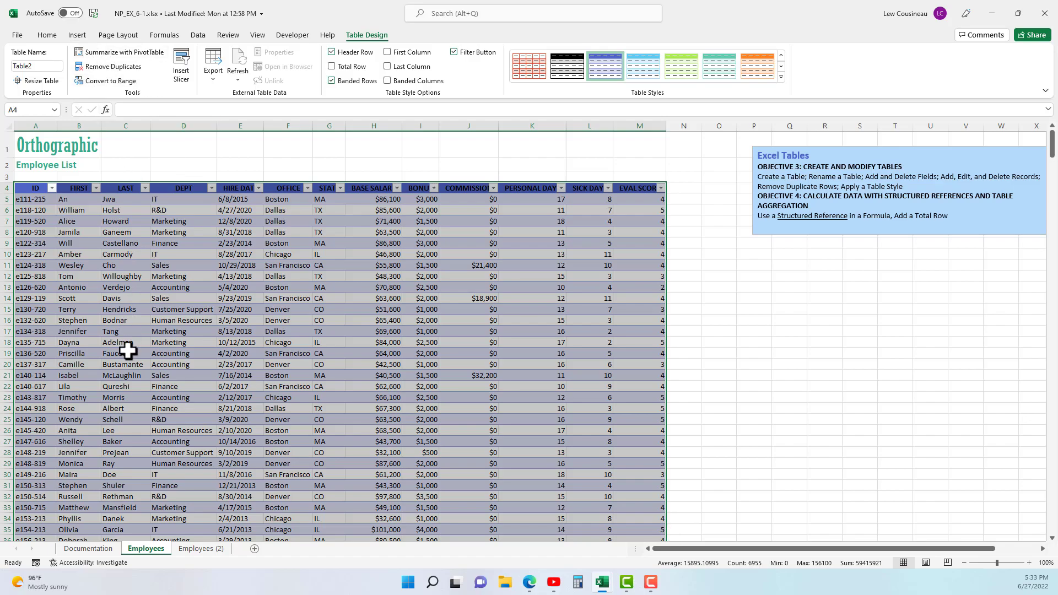
{"action": "key", "text": "ctrl+z"}
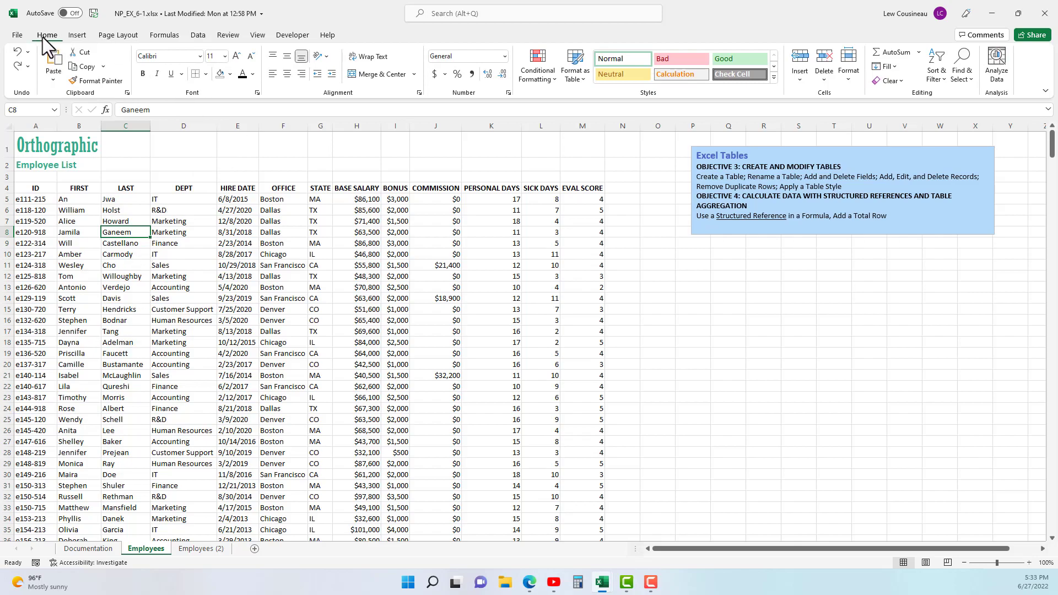
- Format the employee list A4:M538 as a table with headers, using the orange light style that has a solid header row
{"action": "left_click", "coordinate": [583, 81]}
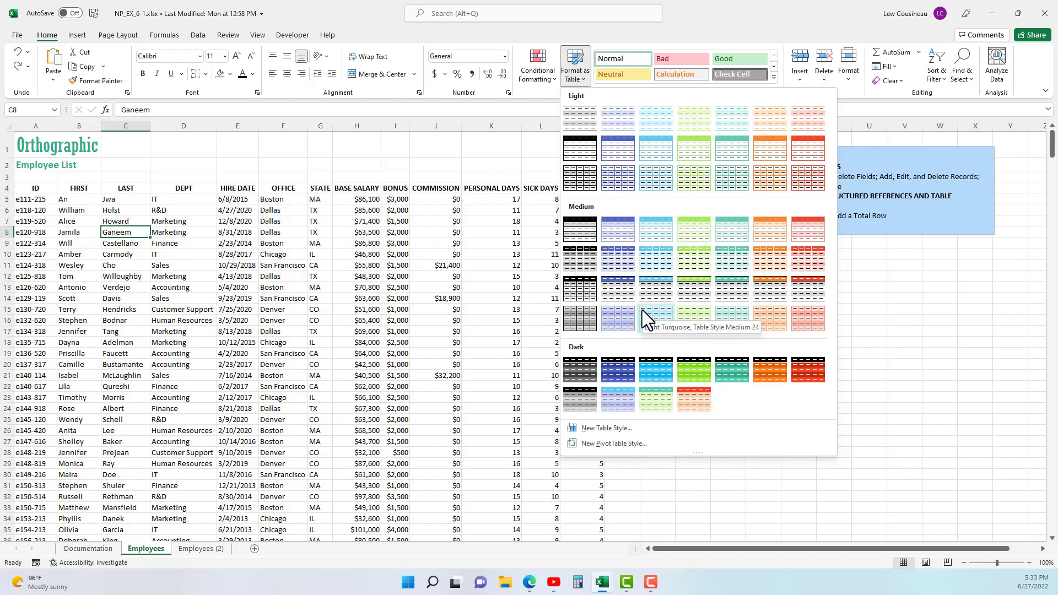
{"action": "left_click", "coordinate": [766, 148]}
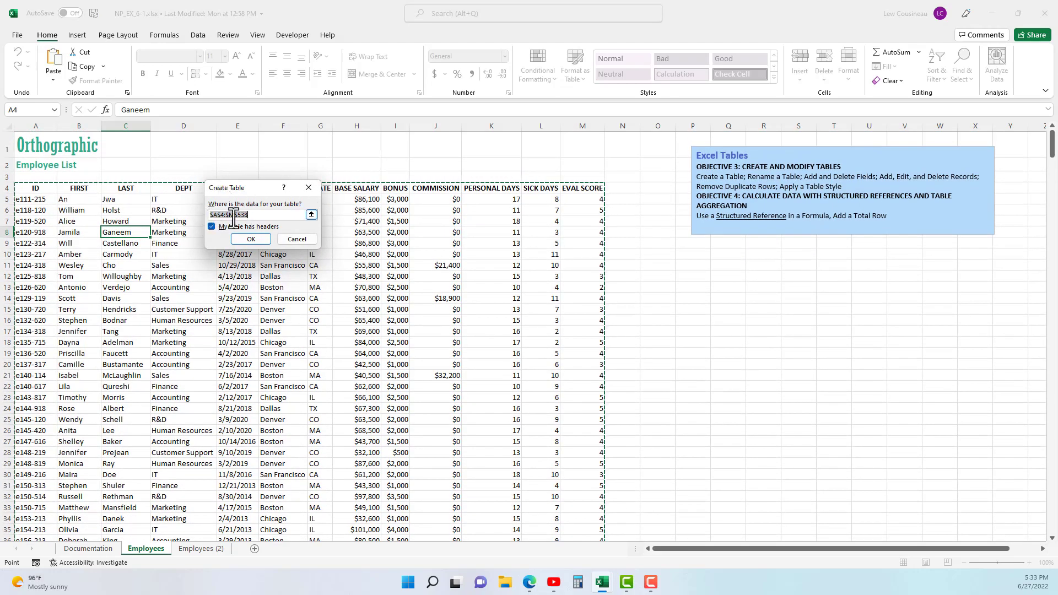
{"action": "left_click", "coordinate": [260, 243]}
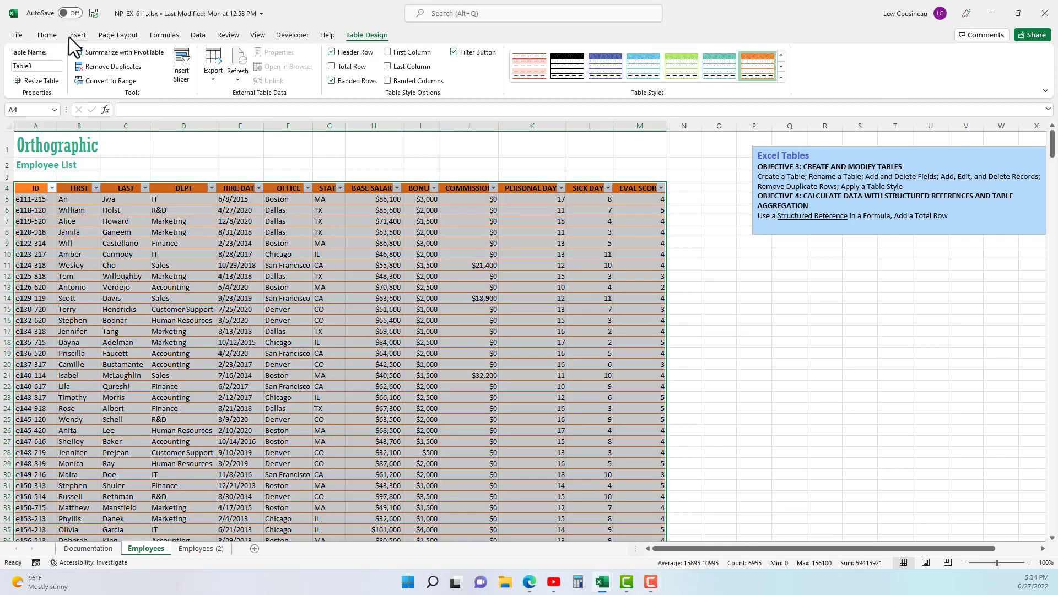
{"action": "left_click", "coordinate": [69, 36]}
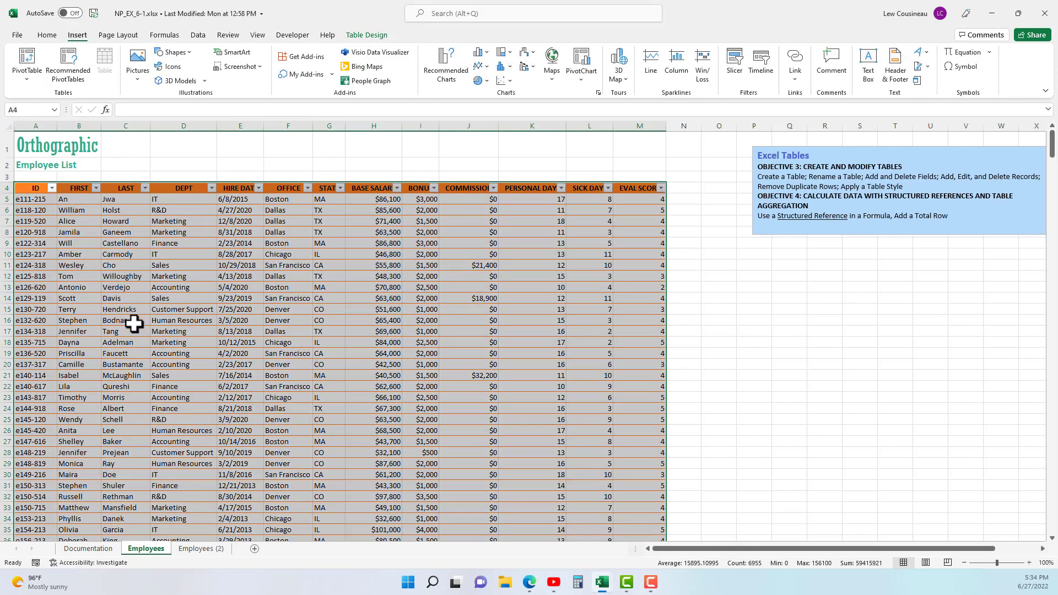
{"action": "left_click", "coordinate": [47, 36]}
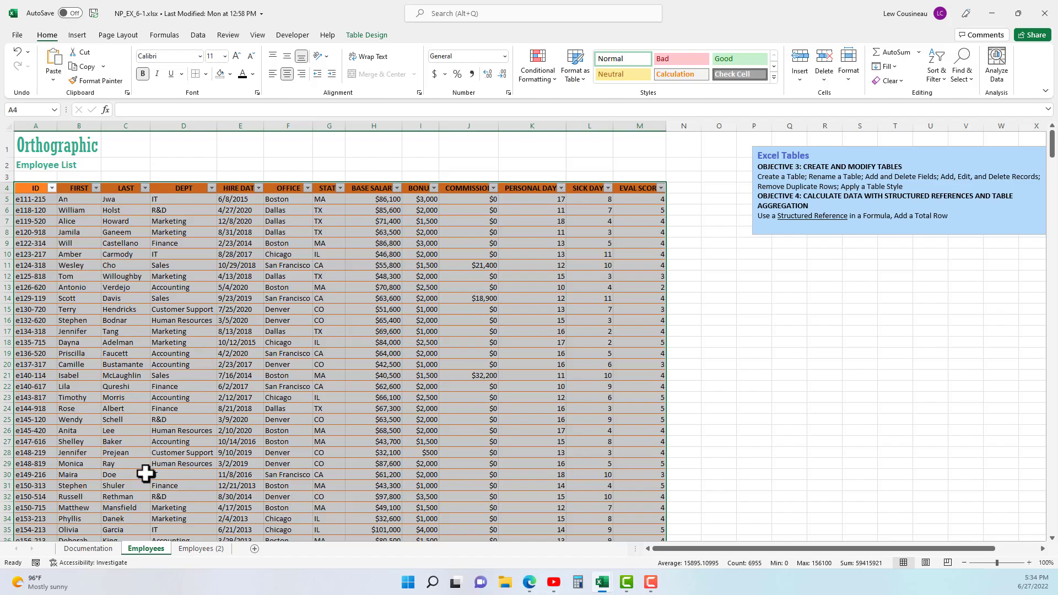
- Delete the blank row 3 above the column headings on the Employees (2) sheet
{"action": "left_click", "coordinate": [205, 549]}
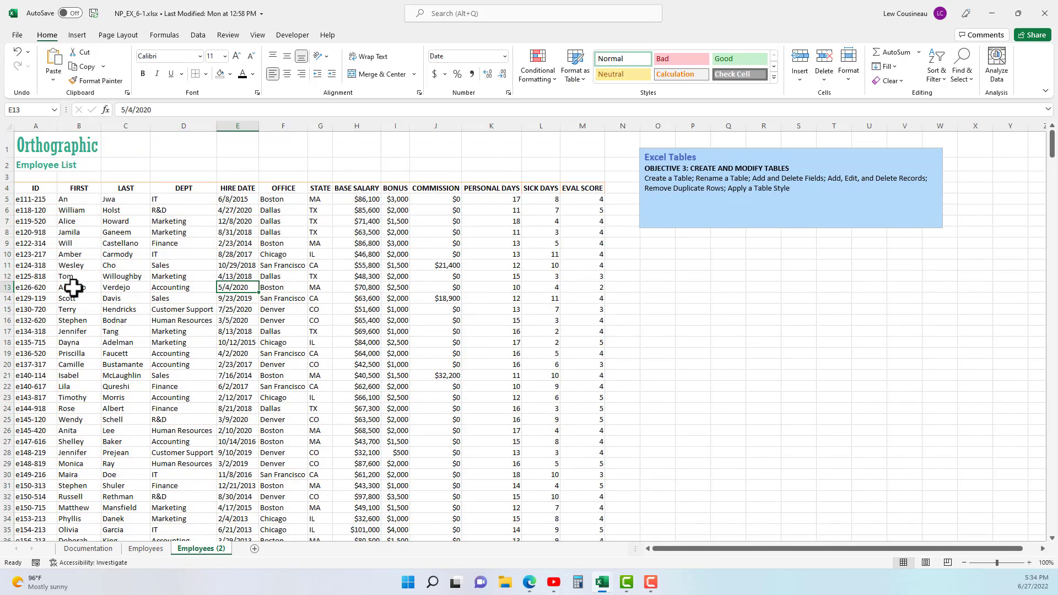
{"action": "left_click", "coordinate": [5, 177]}
{"action": "right_click", "coordinate": [4, 176]}
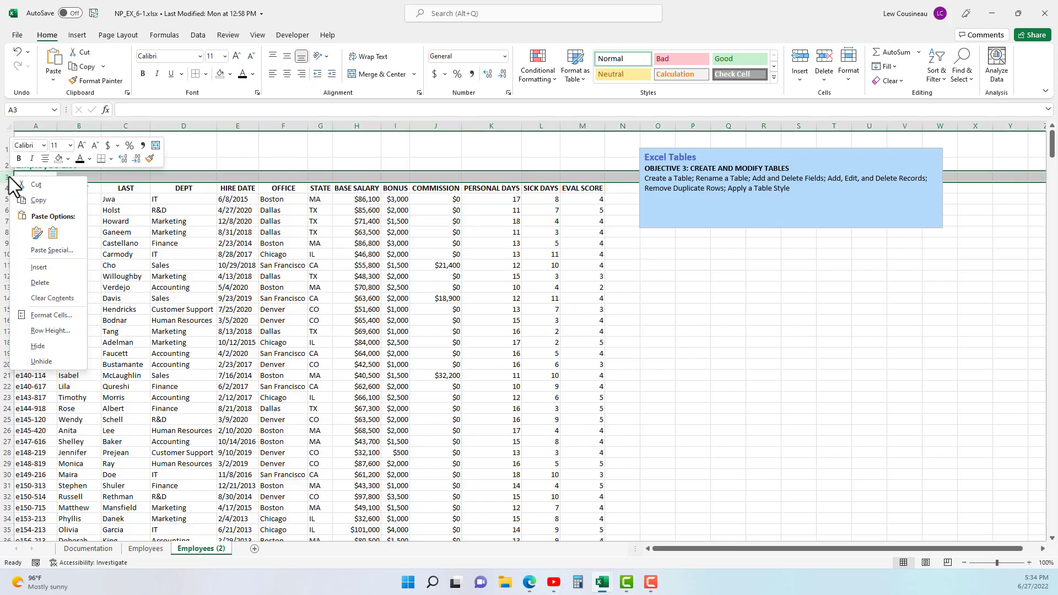
{"action": "left_click", "coordinate": [40, 282]}
- Delete the blue Excel Tables objectives text box from the Employees (2) sheet
{"action": "left_click", "coordinate": [701, 158]}
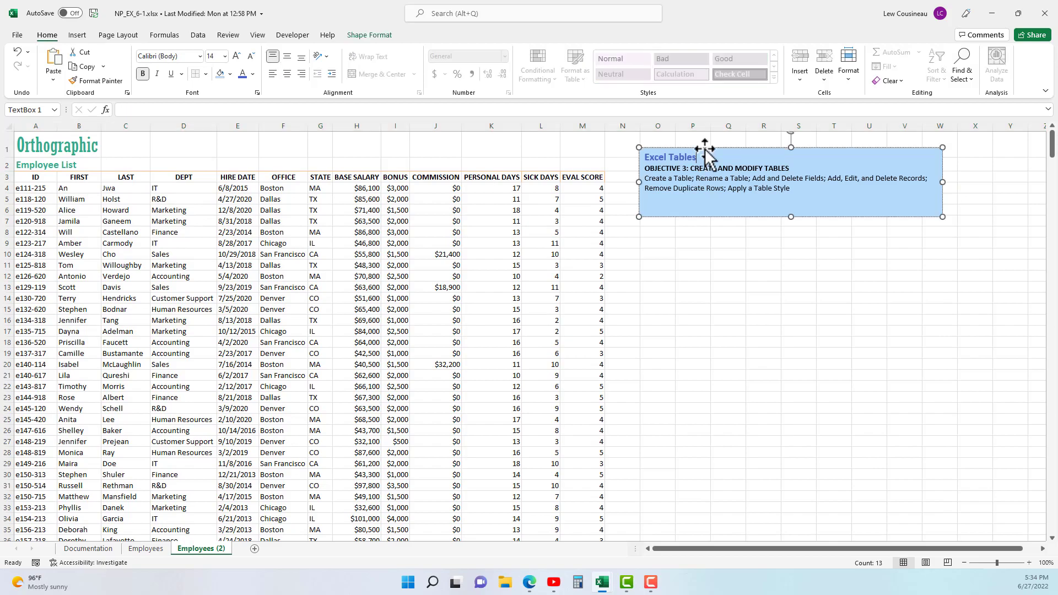
{"action": "key", "text": "Escape"}
{"action": "key", "text": "Delete"}
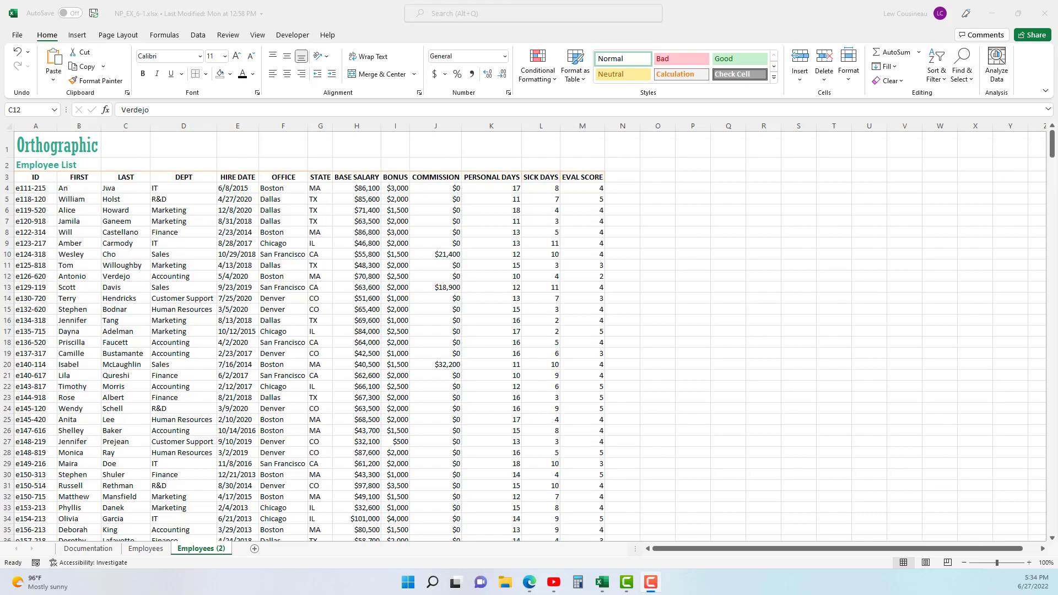
- Try creating a table from the suggested range A1:M537 without headers, and undo it
{"action": "left_click", "coordinate": [117, 199]}
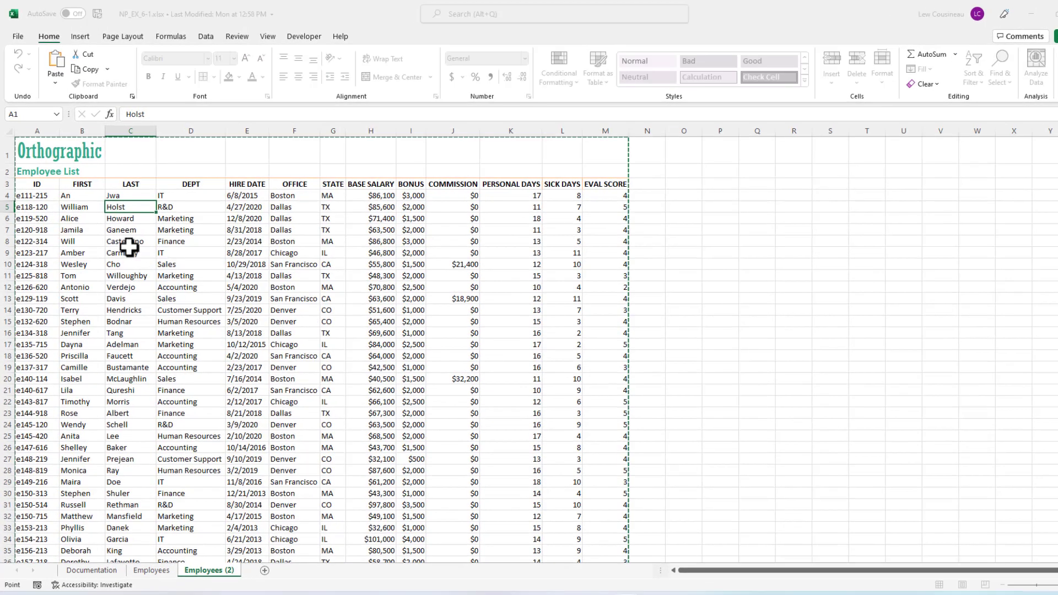
{"action": "key", "text": "ctrl+t"}
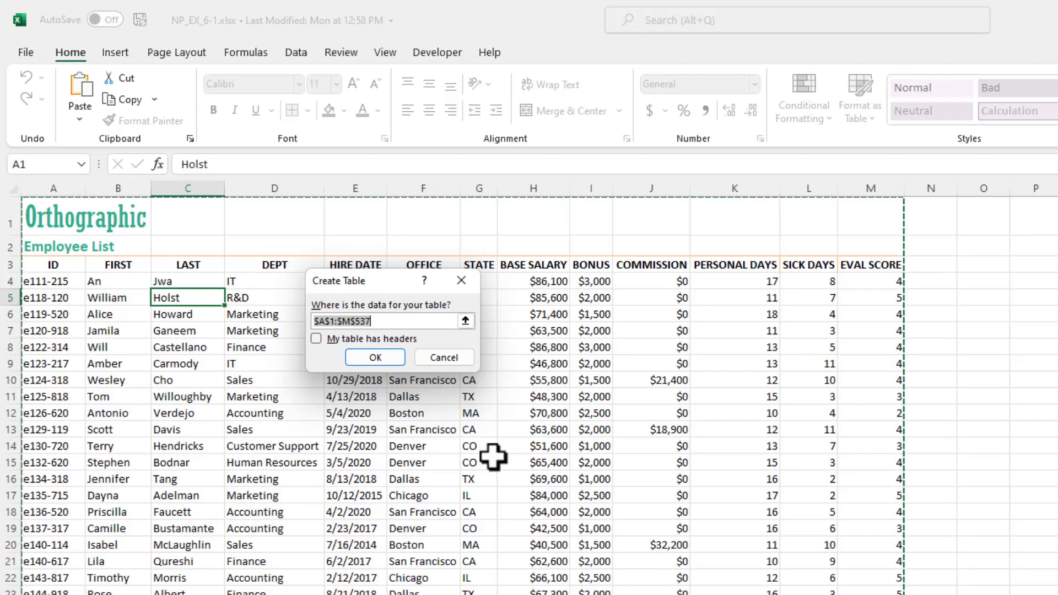
{"action": "left_click", "coordinate": [371, 360]}
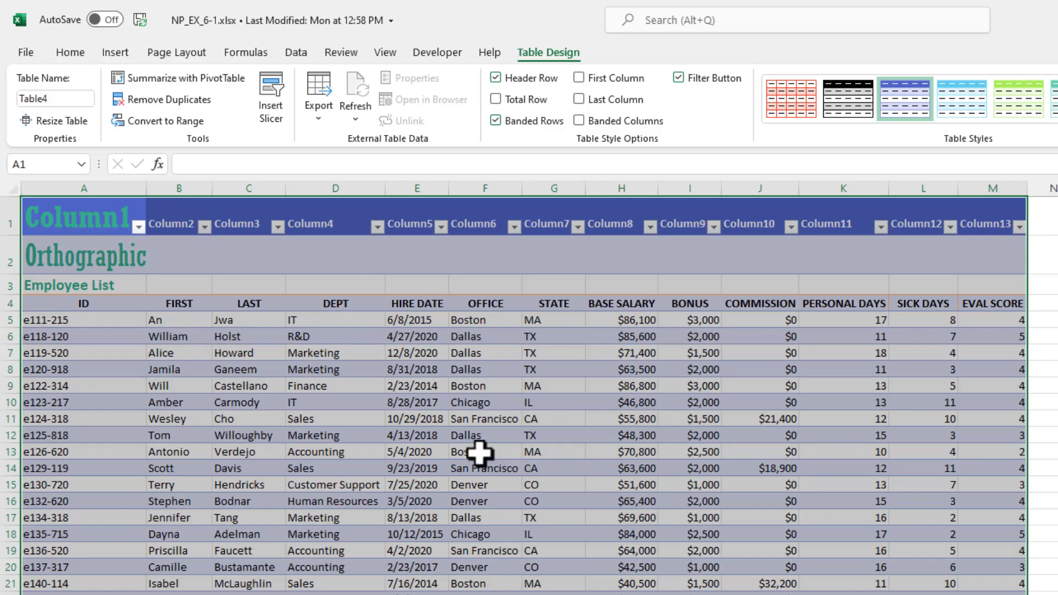
{"action": "key", "text": "ctrl+z"}
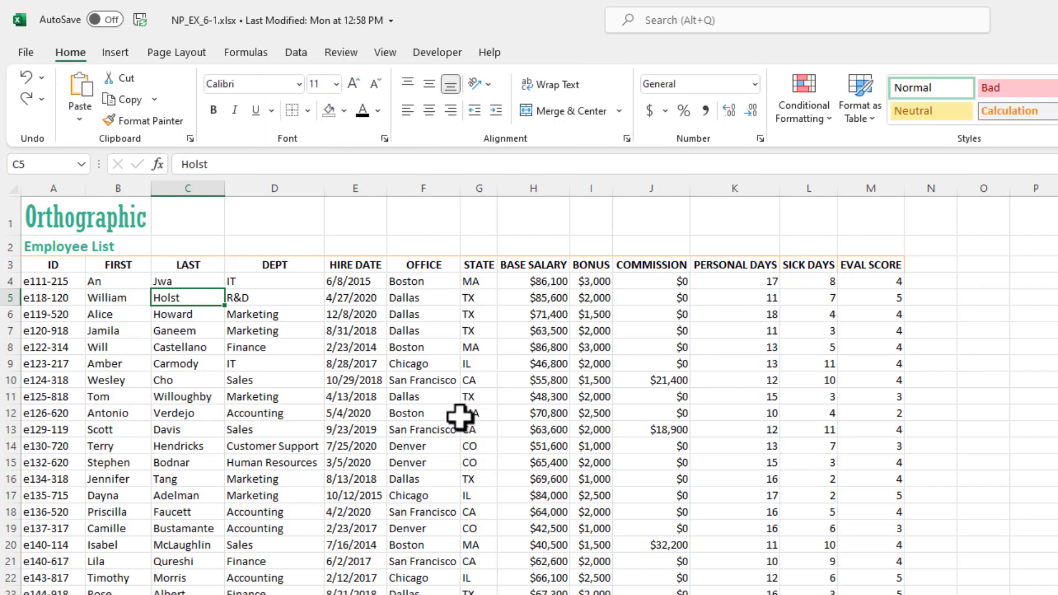
- Create a table with headers from the range A3:M537 on the Employees (2) sheet
{"action": "left_click", "coordinate": [117, 53]}
{"action": "left_click", "coordinate": [160, 84]}
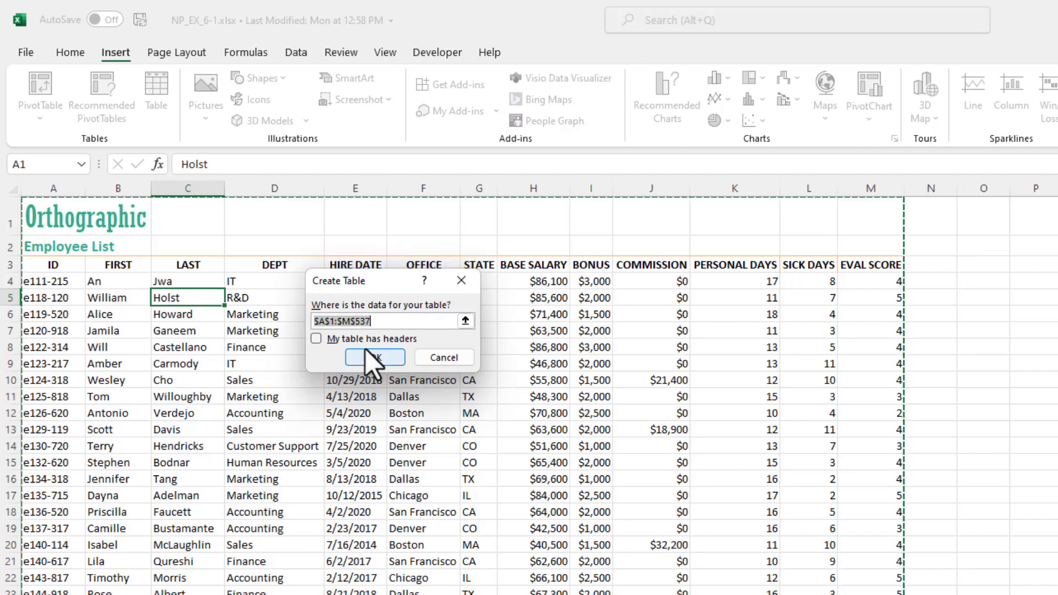
{"action": "left_click_drag", "start_coordinate": [25, 266], "coordinate": [871, 260]}
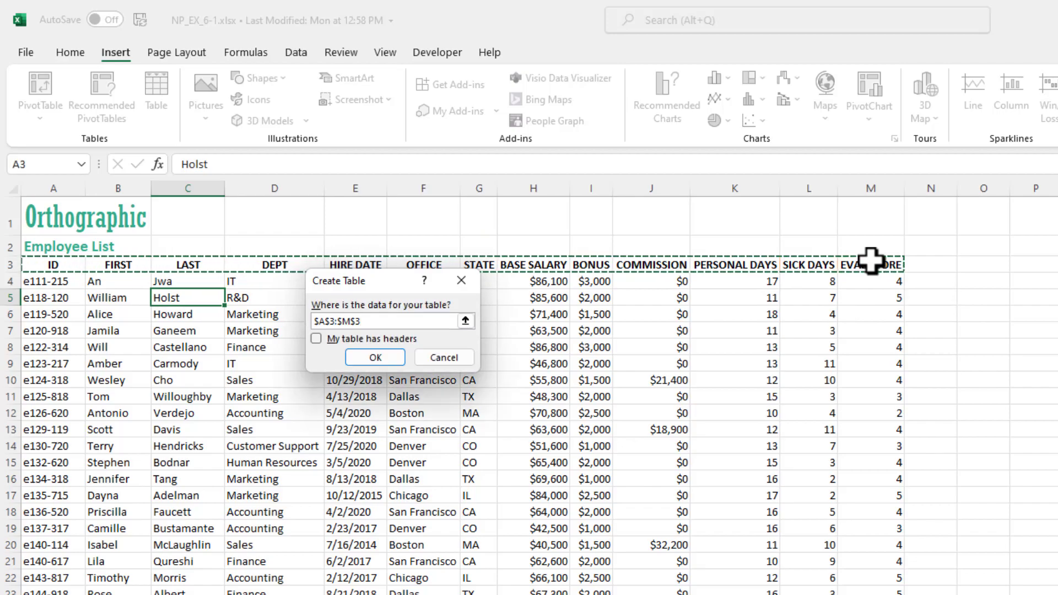
{"action": "key", "text": "ctrl+shift+Down"}
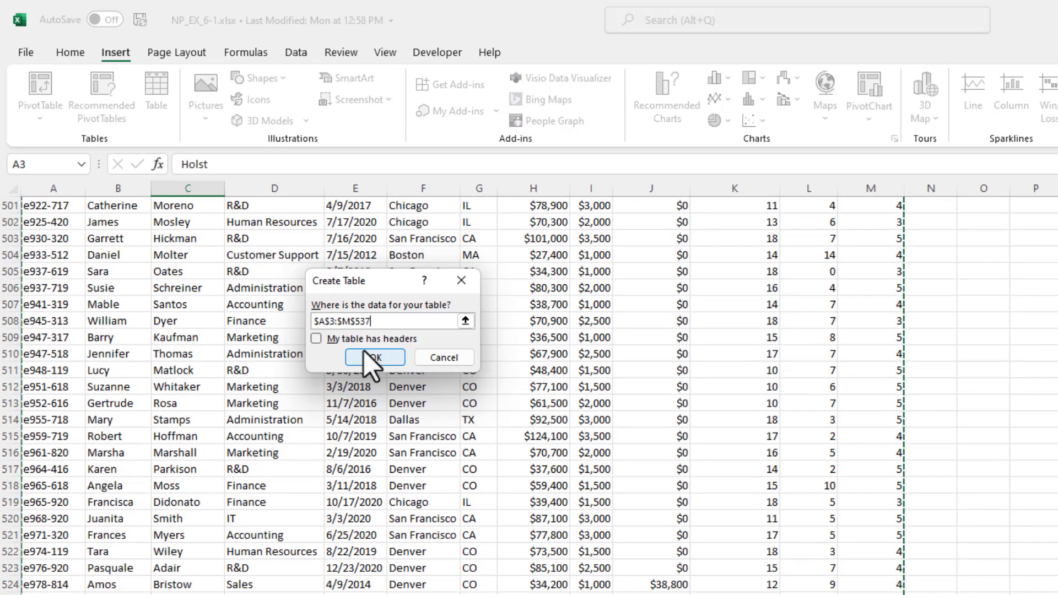
{"action": "left_click", "coordinate": [315, 339]}
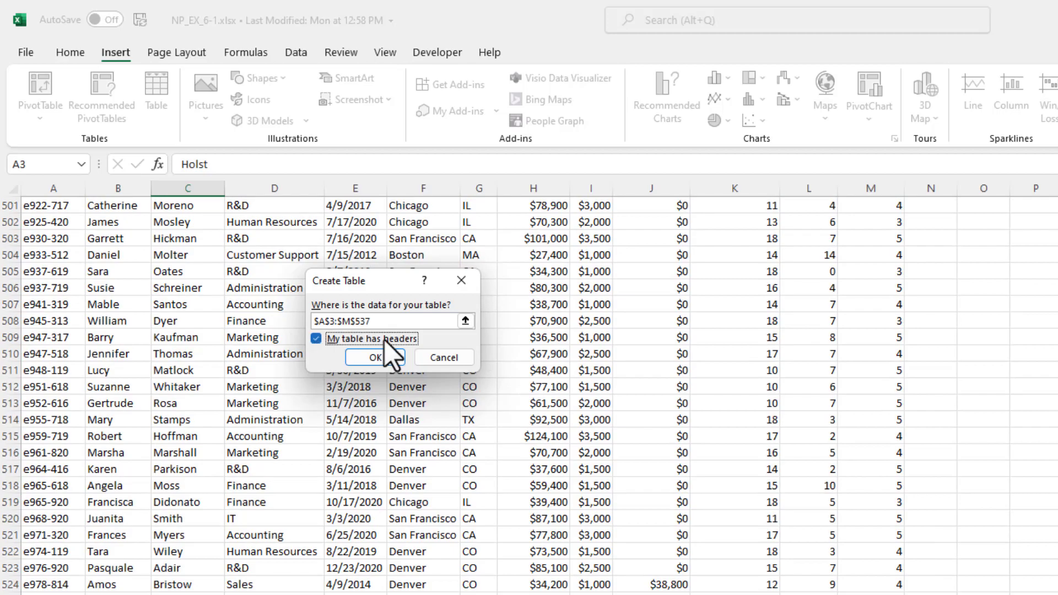
{"action": "left_click", "coordinate": [380, 358]}
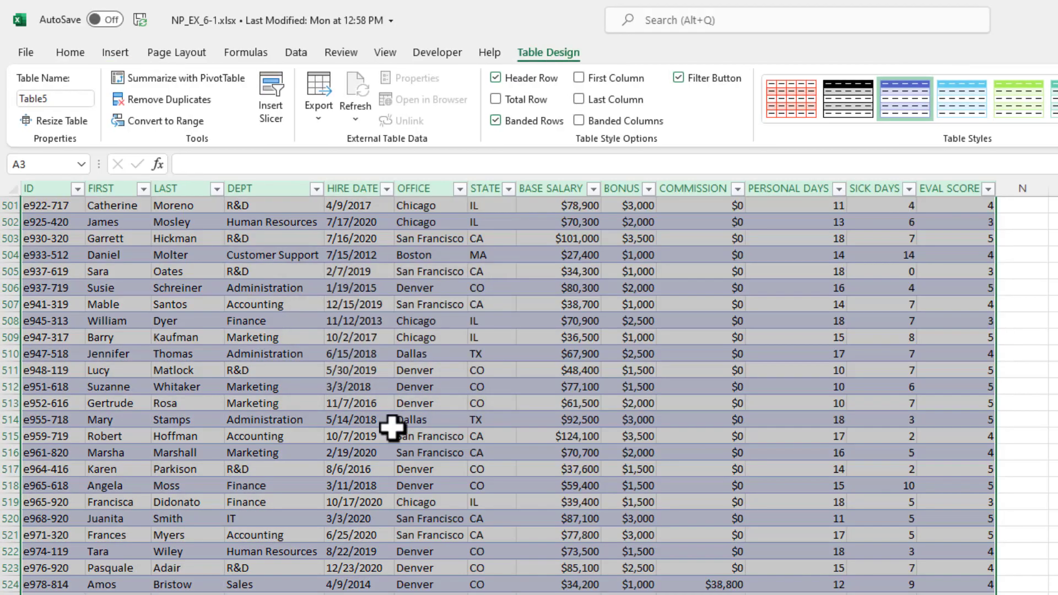
- Check the new table's header row in row 3 and the title cells A1:B2 directly above it
{"action": "scroll", "coordinate": [385, 549], "scroll_direction": "up", "scroll_amount": 5}
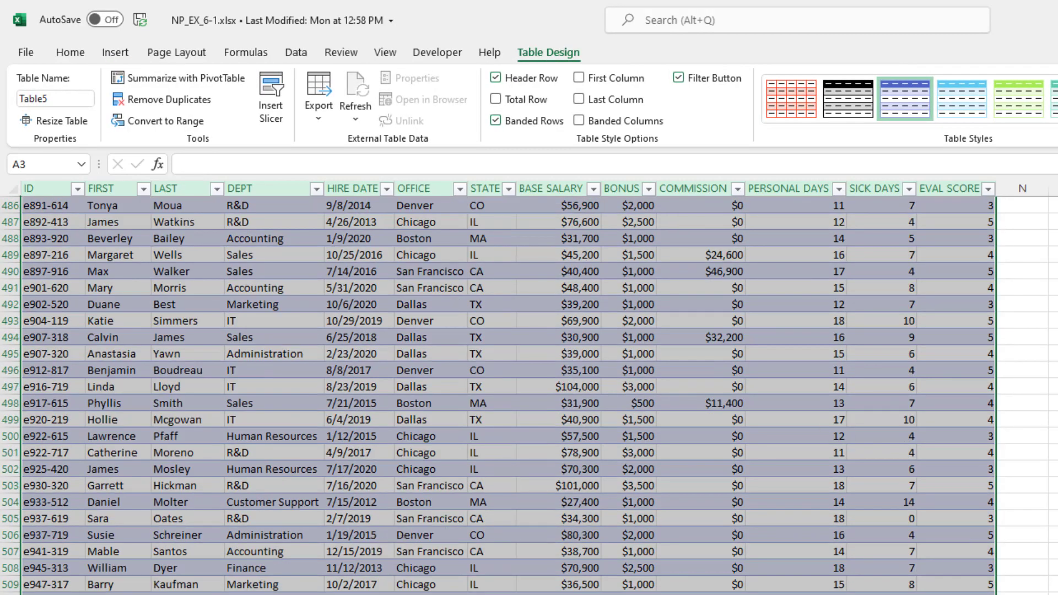
{"action": "scroll", "coordinate": [529, 396], "scroll_direction": "up", "scroll_amount": 20}
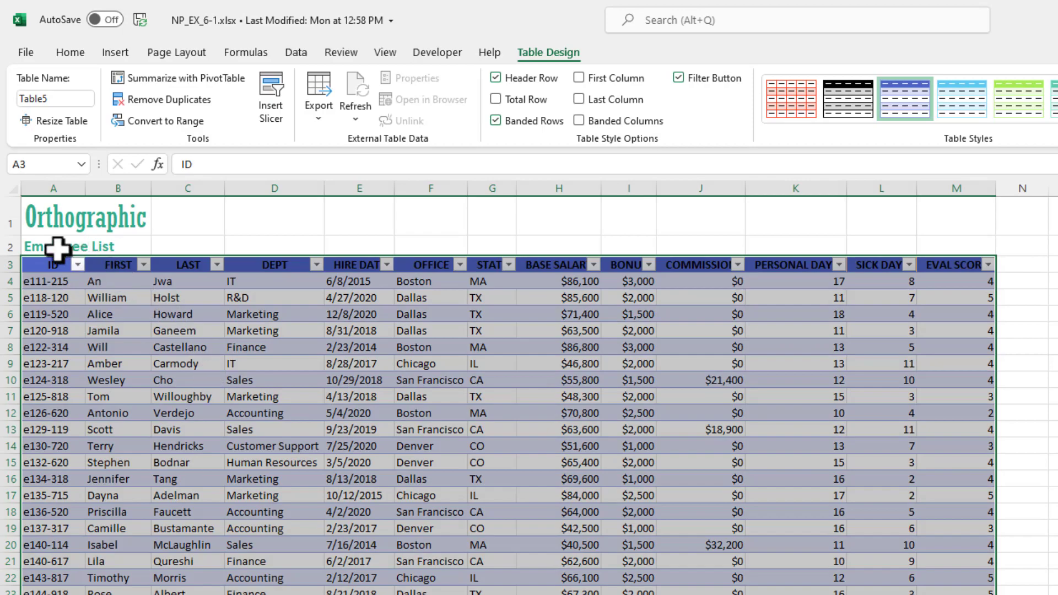
{"action": "left_click", "coordinate": [58, 242]}
{"action": "left_click", "coordinate": [52, 265]}
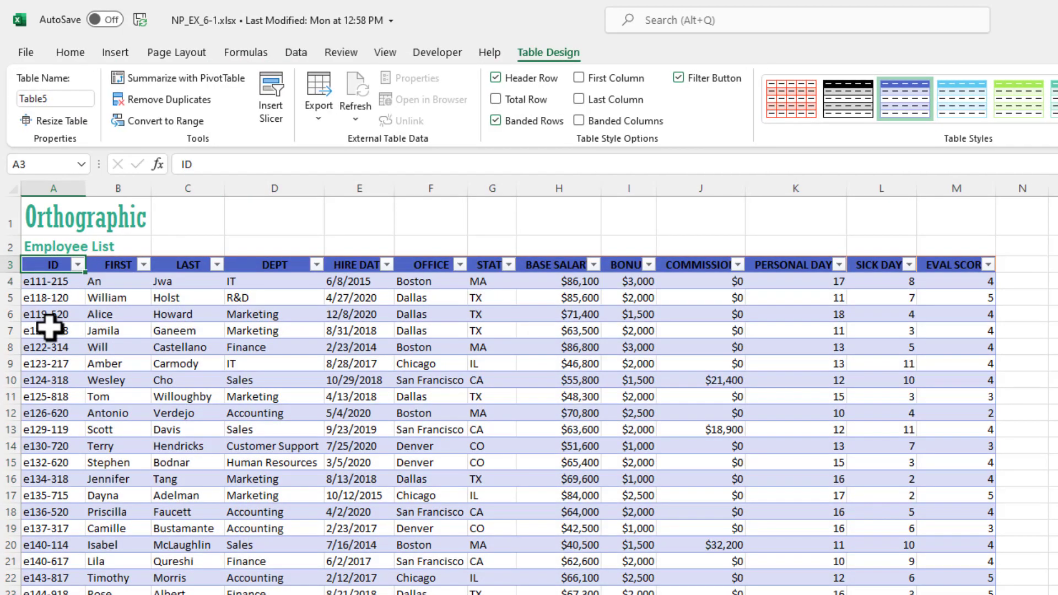
{"action": "left_click", "coordinate": [59, 212]}
{"action": "left_click_drag", "start_coordinate": [59, 213], "coordinate": [134, 248]}
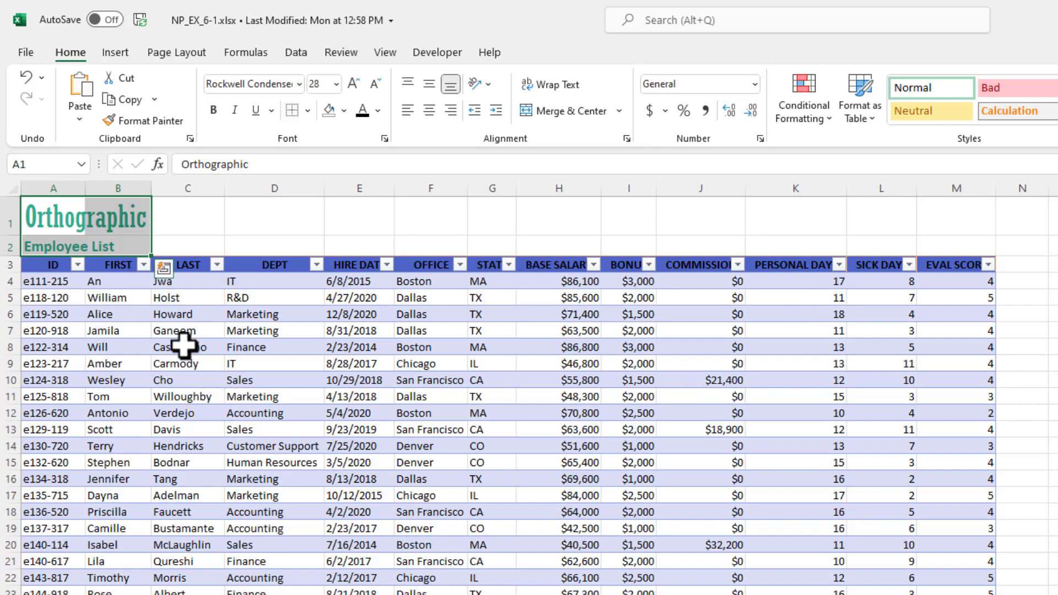
{"action": "left_click_drag", "start_coordinate": [110, 220], "coordinate": [938, 219]}
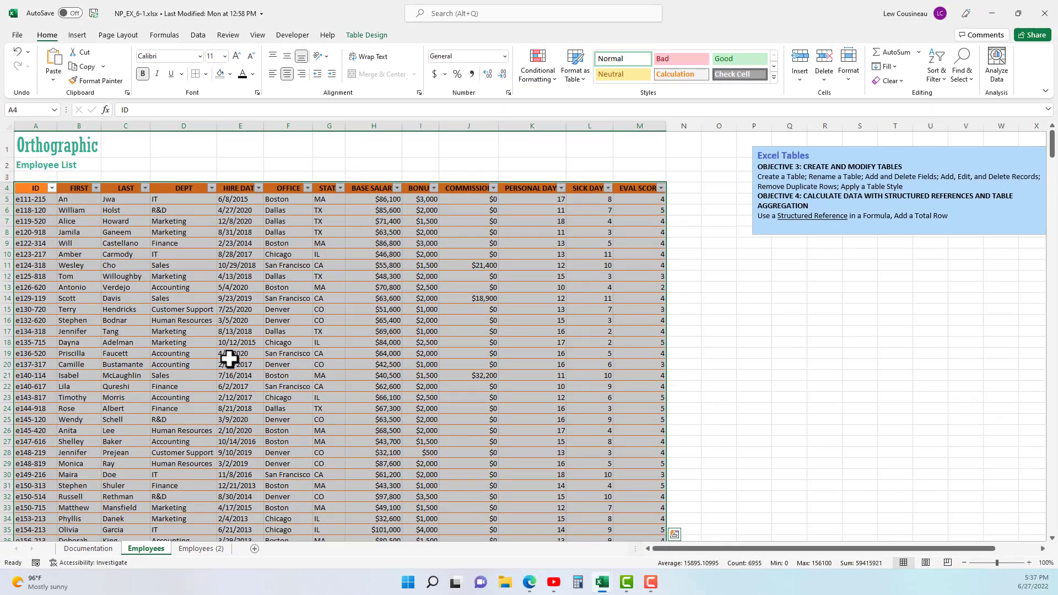
- Turn off the filter buttons in the header row of the Employees sheet's table
{"action": "left_click", "coordinate": [210, 330]}
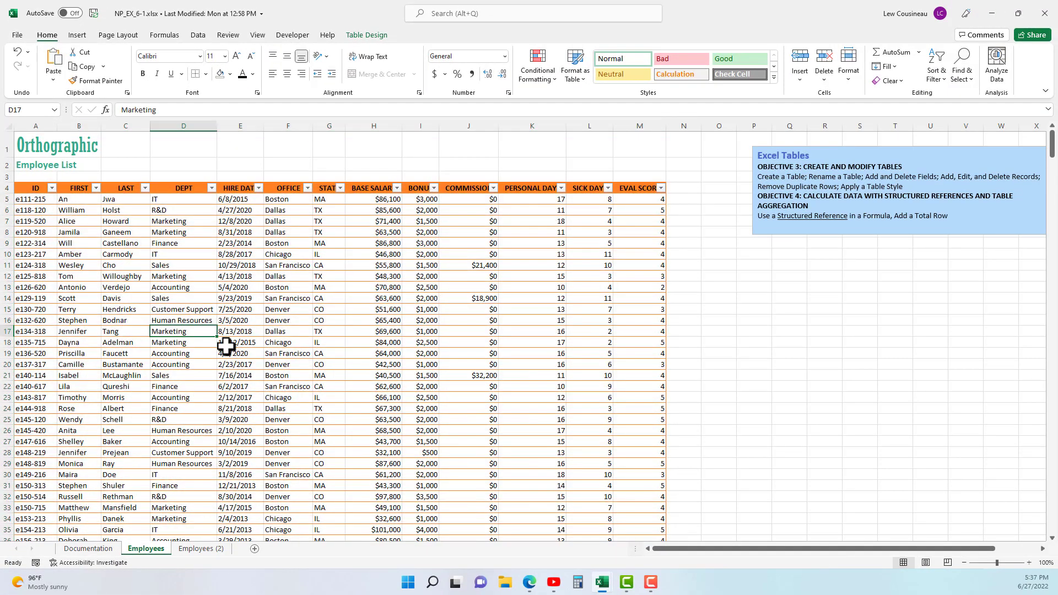
{"action": "left_click", "coordinate": [153, 278]}
{"action": "left_click", "coordinate": [133, 265]}
{"action": "left_click", "coordinate": [113, 243]}
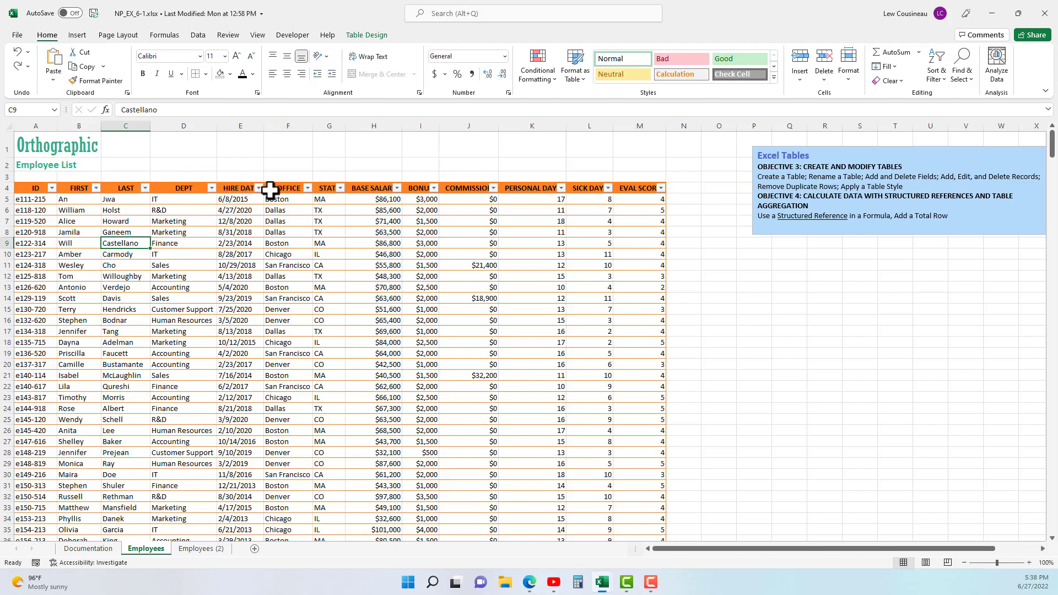
{"action": "left_click", "coordinate": [198, 35]}
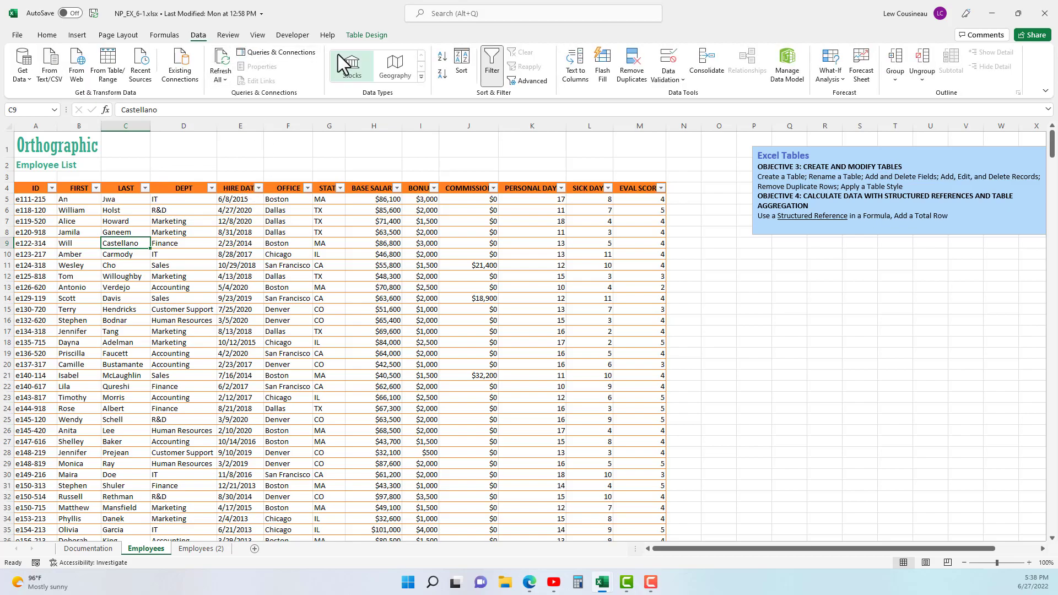
{"action": "left_click", "coordinate": [492, 64]}
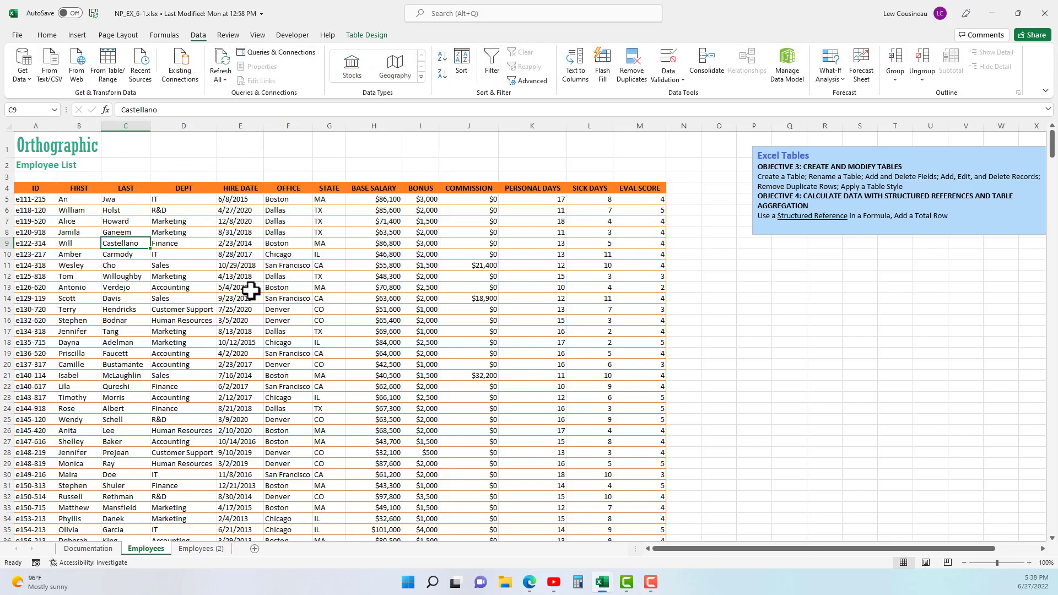
- Compare the formatted table on the Employees sheet with the plain list on the Employees (2) sheet
{"action": "left_click", "coordinate": [203, 550]}
{"action": "left_click", "coordinate": [276, 352]}
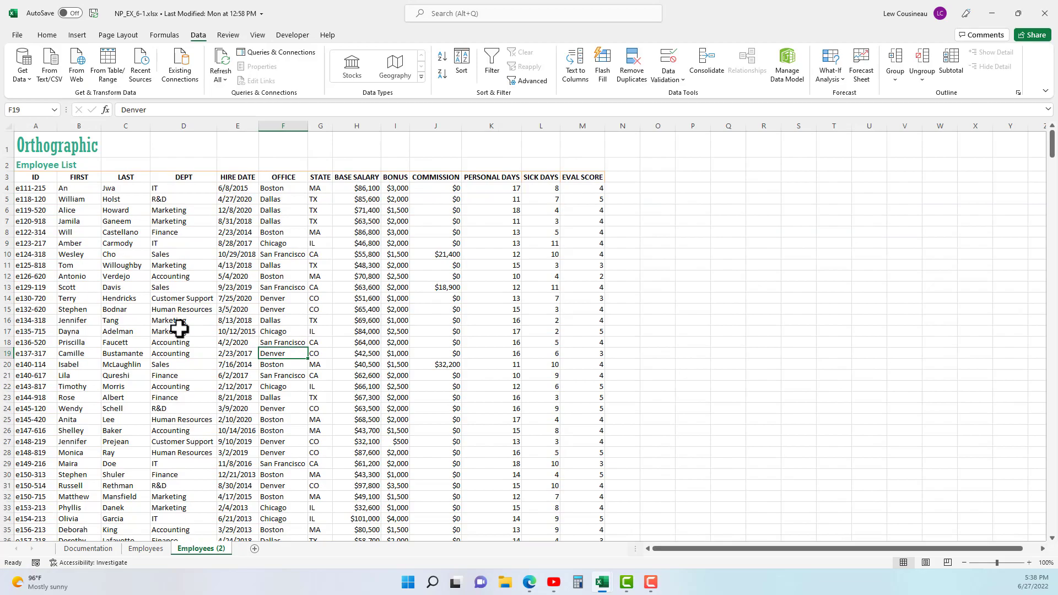
{"action": "left_click", "coordinate": [136, 551]}
{"action": "left_click", "coordinate": [201, 550]}
{"action": "left_click", "coordinate": [148, 550]}
{"action": "left_click", "coordinate": [244, 341]}
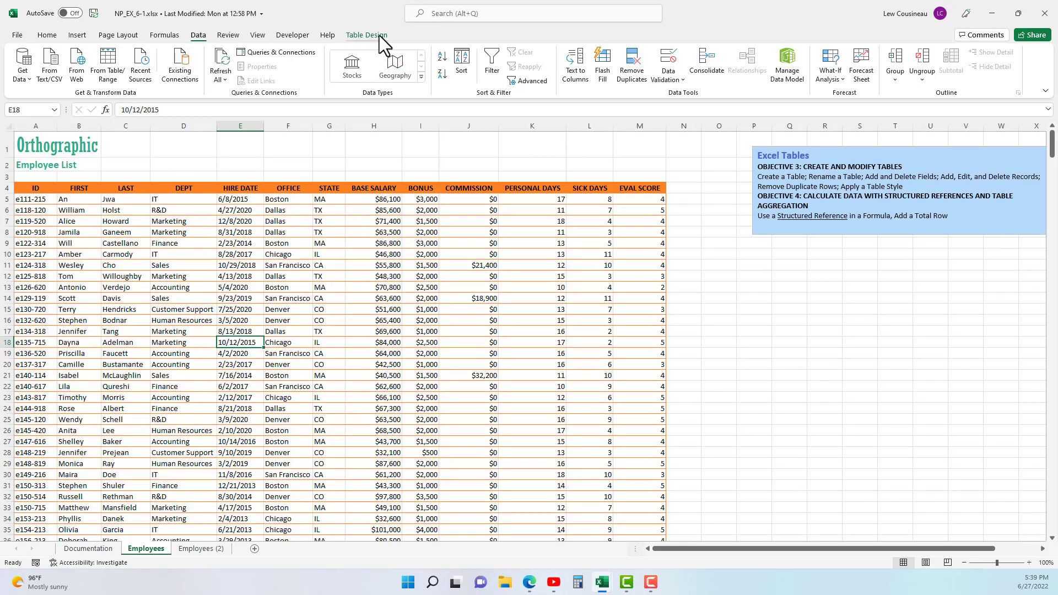
{"action": "left_click", "coordinate": [208, 551]}
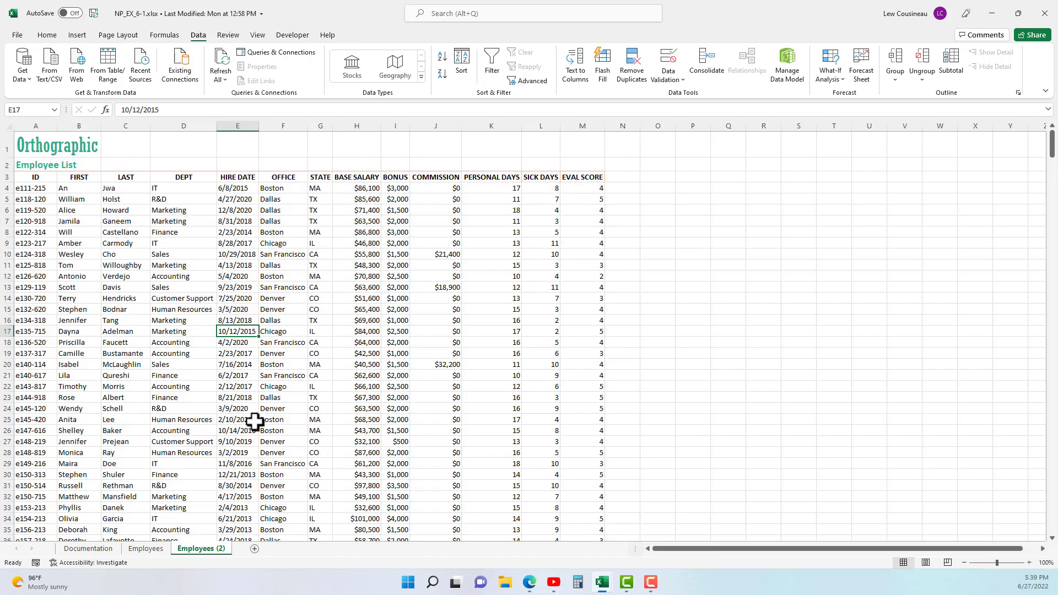
- Apply the first blue style of the Medium group to the table on the Employees sheet
{"action": "left_click", "coordinate": [147, 549]}
{"action": "left_click", "coordinate": [249, 284]}
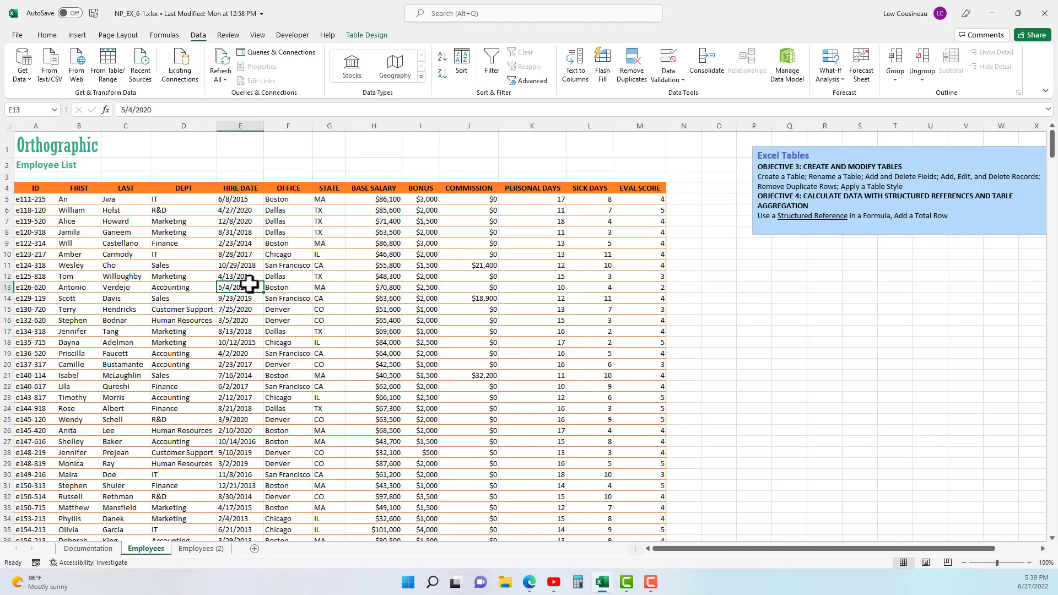
{"action": "left_click", "coordinate": [361, 36]}
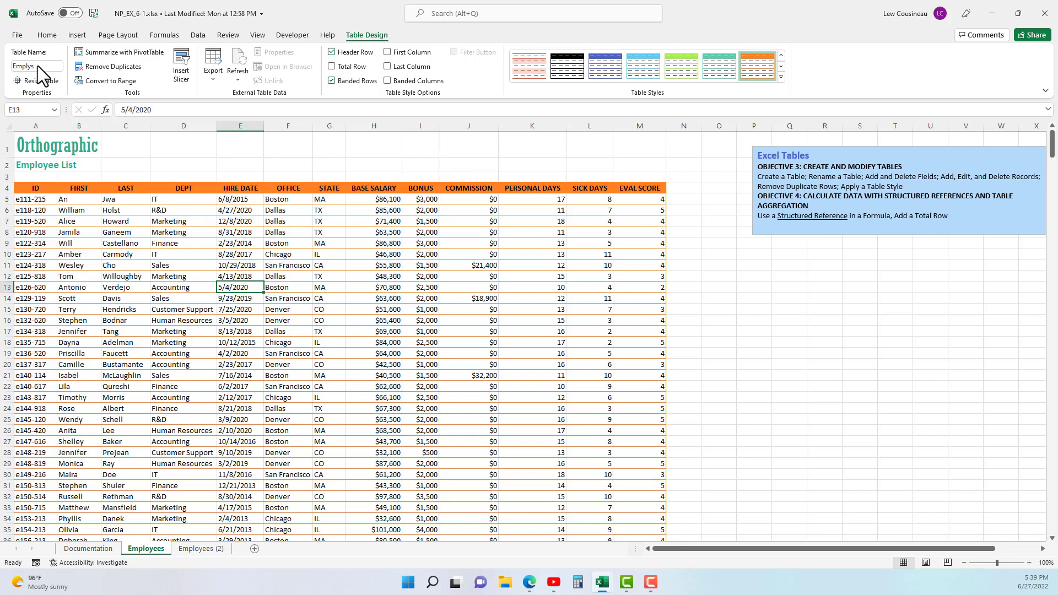
{"action": "left_click", "coordinate": [201, 309]}
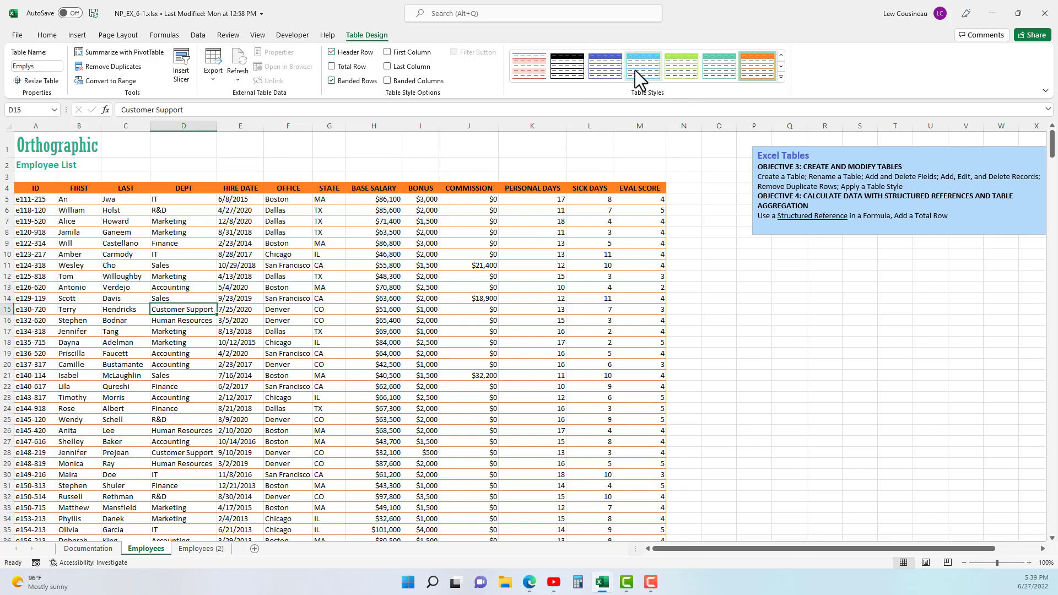
{"action": "left_click", "coordinate": [782, 77]}
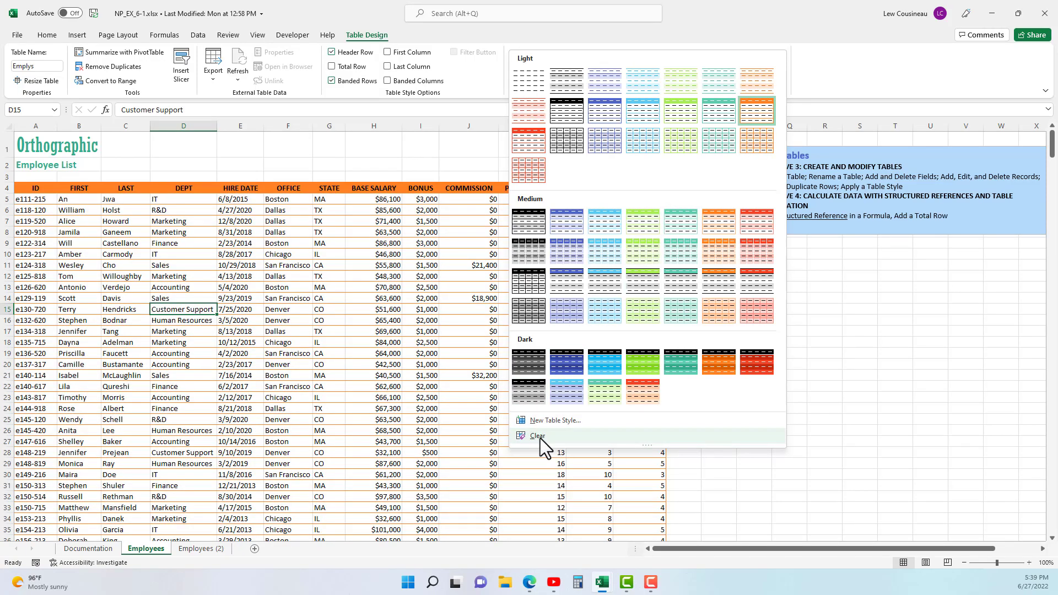
{"action": "left_click", "coordinate": [559, 217]}
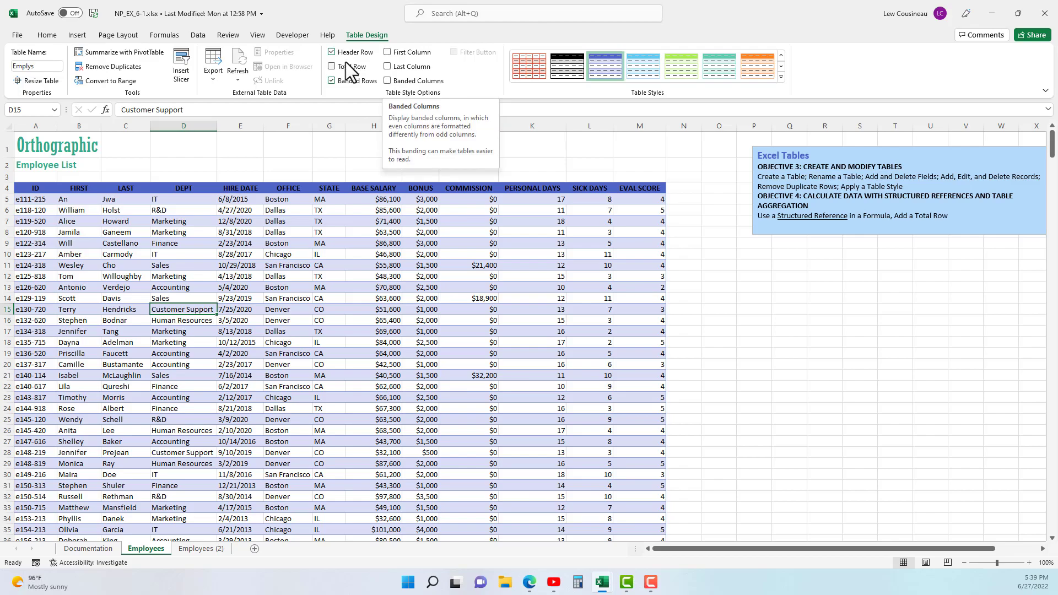
- Try switching the header row, banded rows and banded columns options of the Employees table off and on
{"action": "left_click", "coordinate": [332, 52]}
{"action": "left_click", "coordinate": [332, 52]}
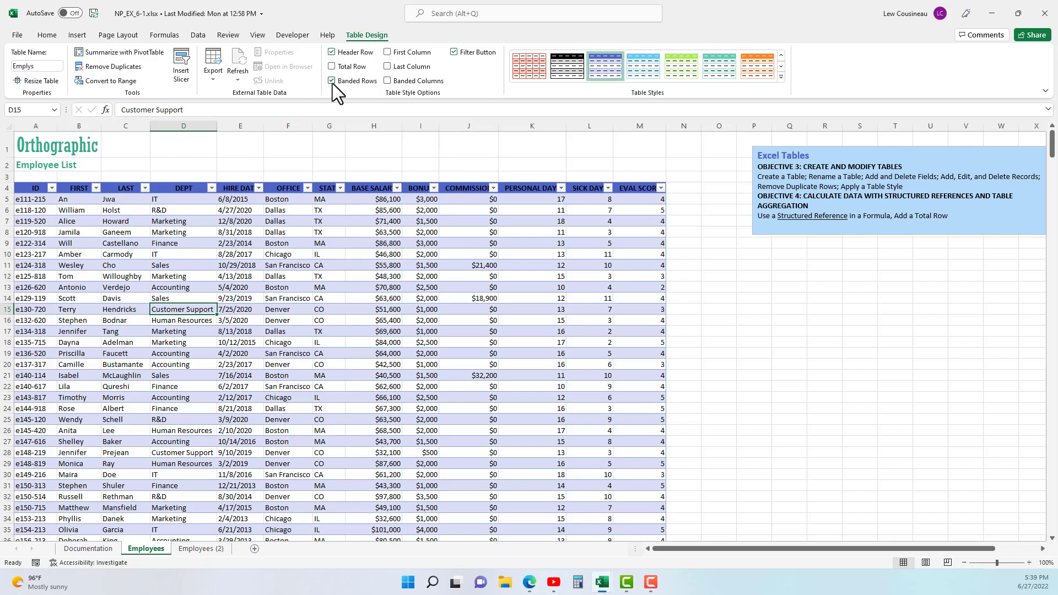
{"action": "left_click", "coordinate": [387, 52]}
{"action": "left_click", "coordinate": [387, 66]}
{"action": "left_click", "coordinate": [388, 80]}
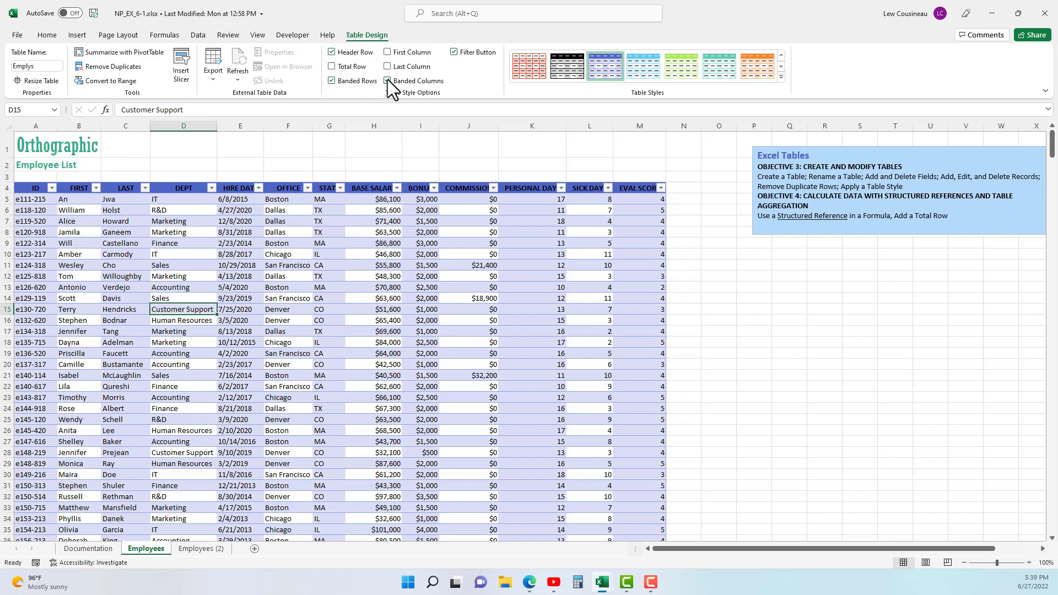
{"action": "left_click", "coordinate": [333, 81]}
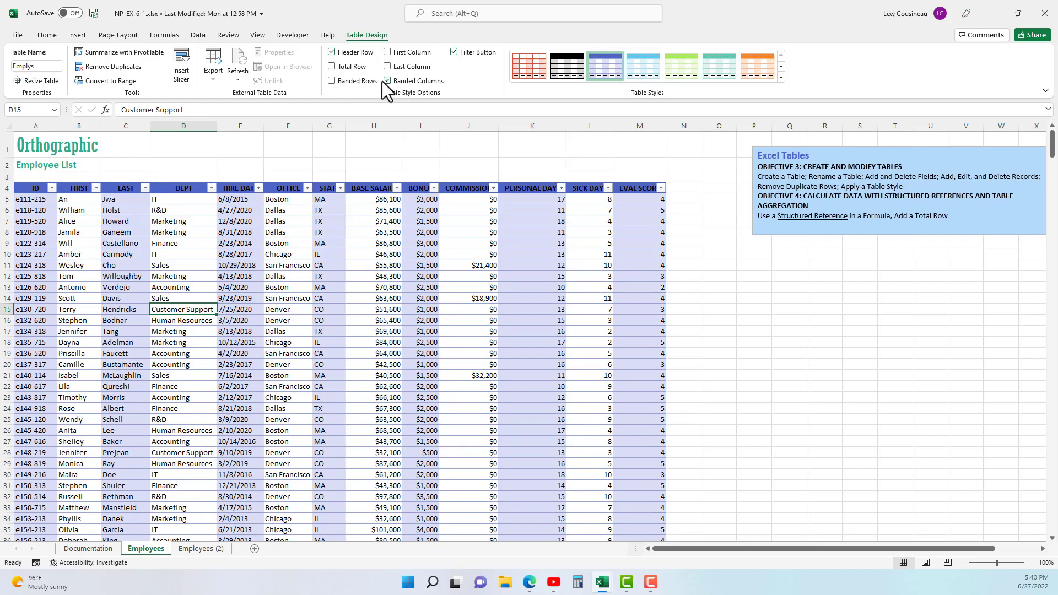
{"action": "left_click", "coordinate": [333, 81]}
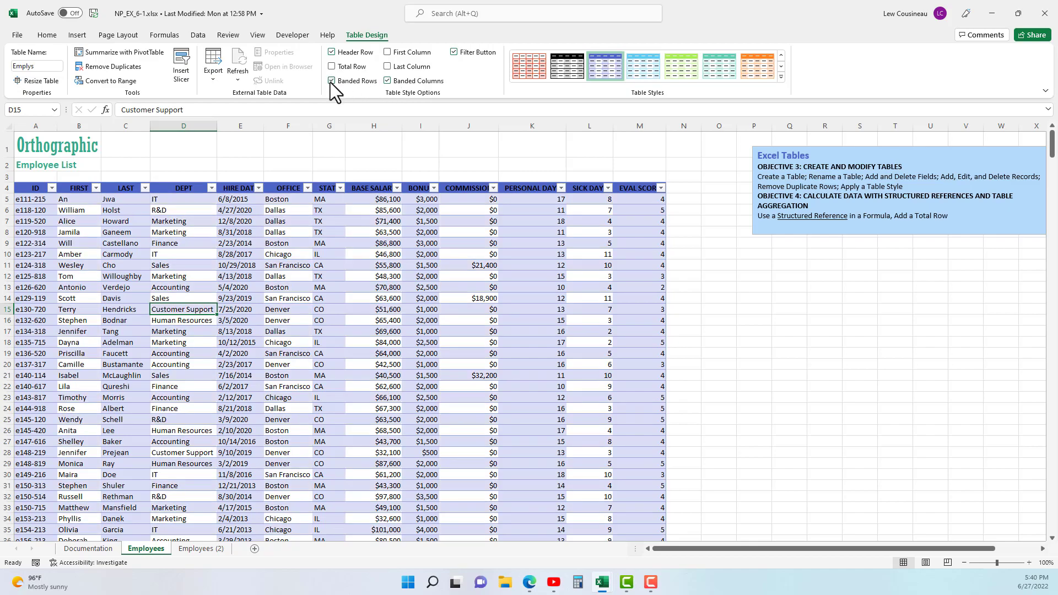
{"action": "left_click", "coordinate": [390, 81]}
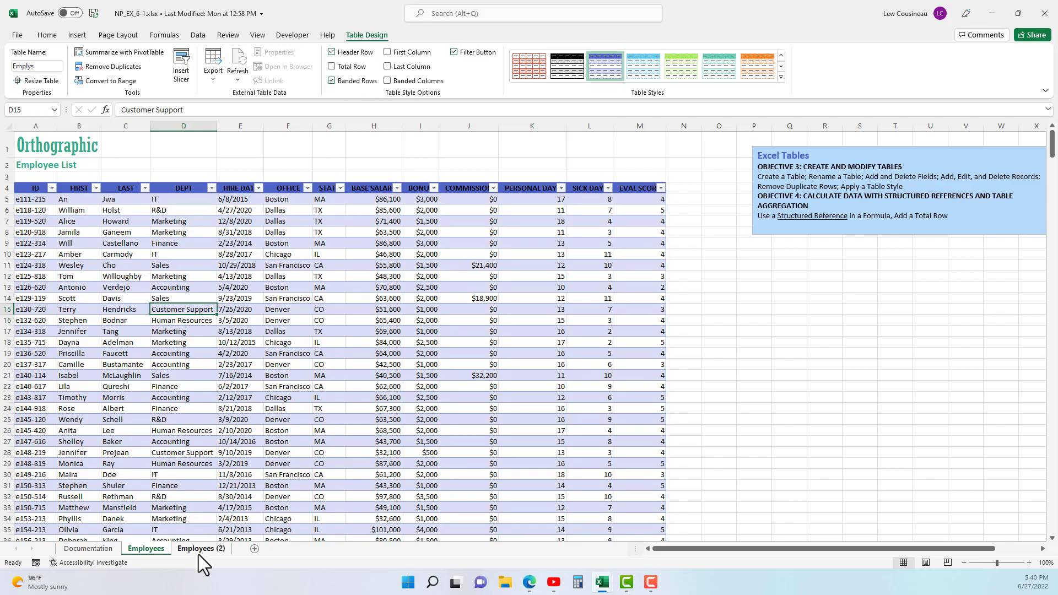
- Examine the column headings of the Employees table while going down past row 100 and back to row 1
{"action": "scroll", "coordinate": [212, 330], "scroll_direction": "down", "scroll_amount": 1}
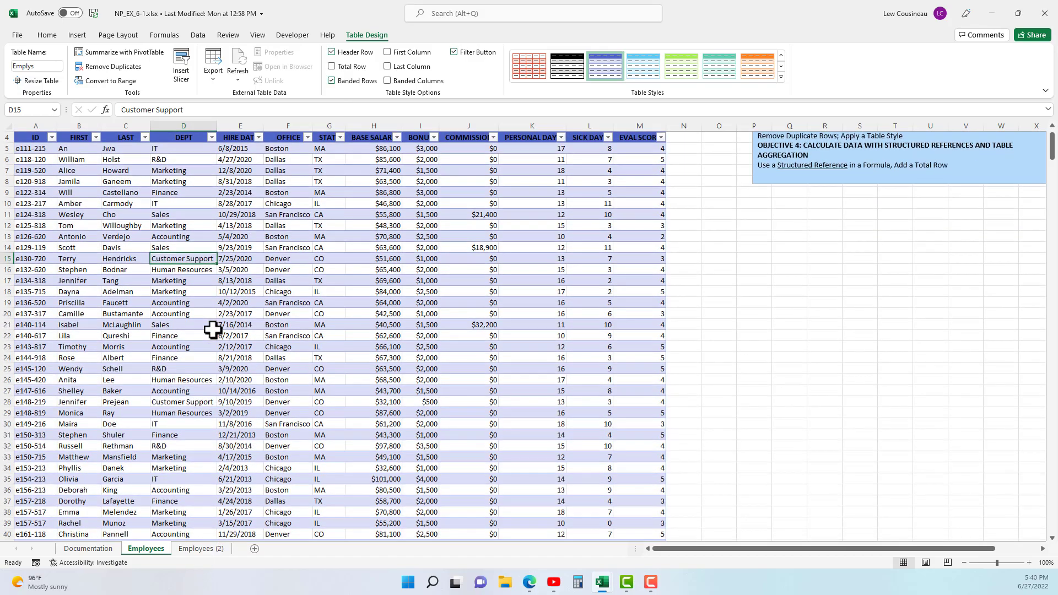
{"action": "scroll", "coordinate": [213, 330], "scroll_direction": "down", "scroll_amount": 12}
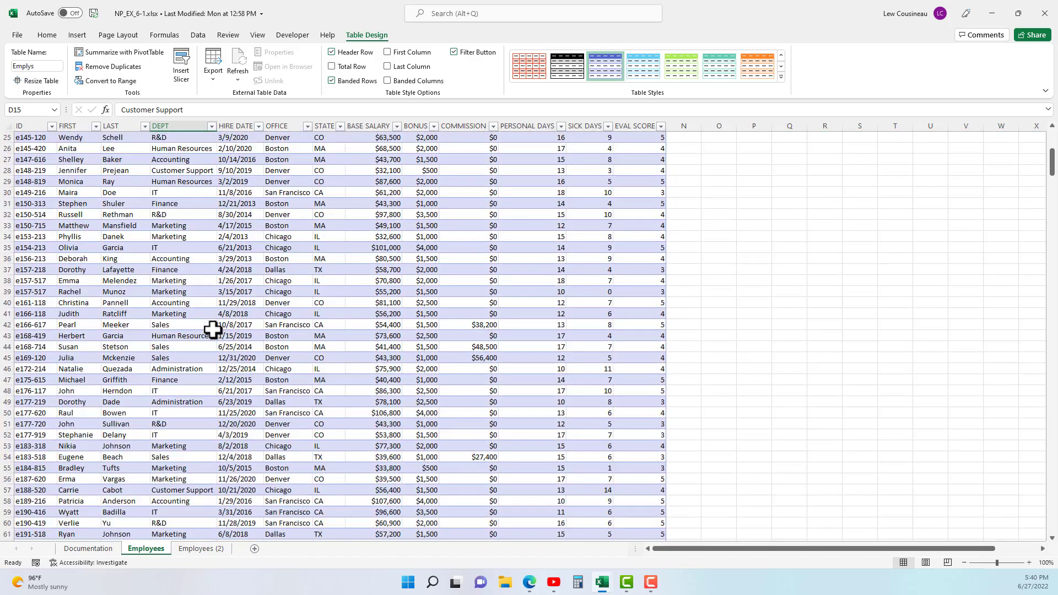
{"action": "scroll", "coordinate": [212, 329], "scroll_direction": "down", "scroll_amount": 8}
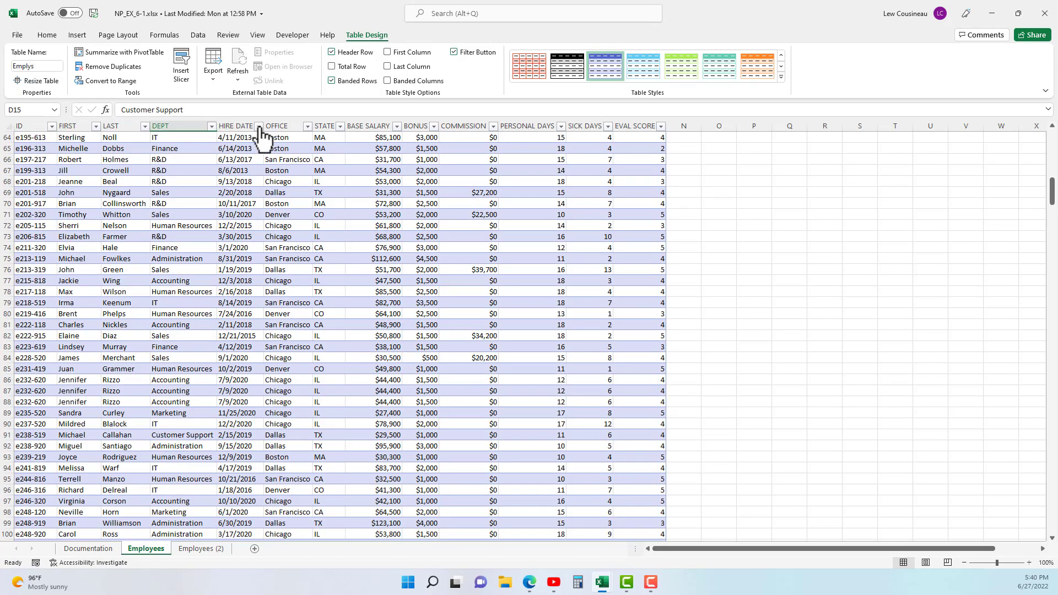
{"action": "scroll", "coordinate": [397, 346], "scroll_direction": "down", "scroll_amount": 16}
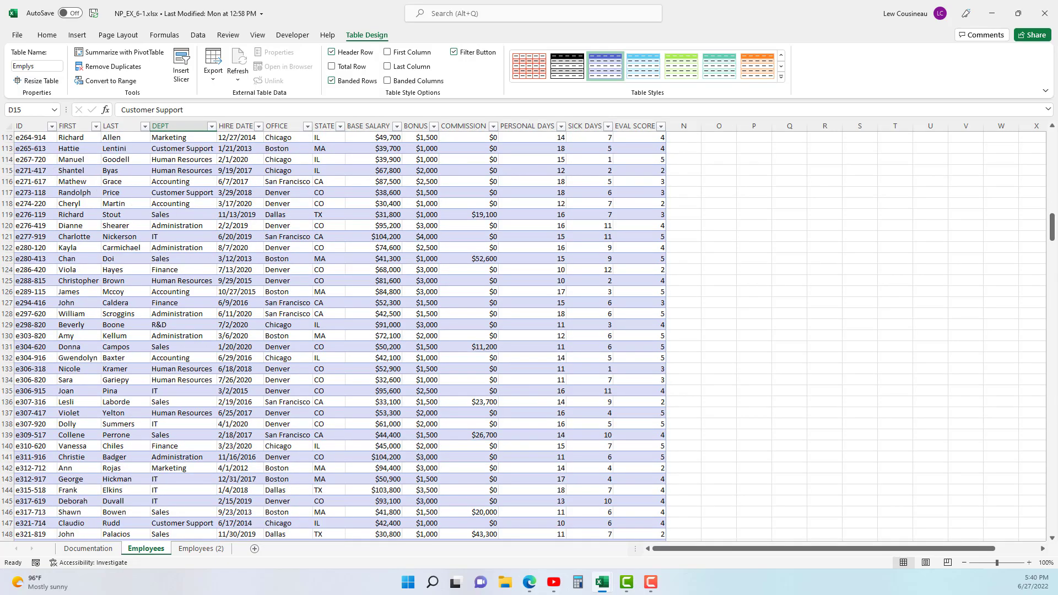
{"action": "left_click_drag", "start_coordinate": [1051, 232], "coordinate": [1052, 138]}
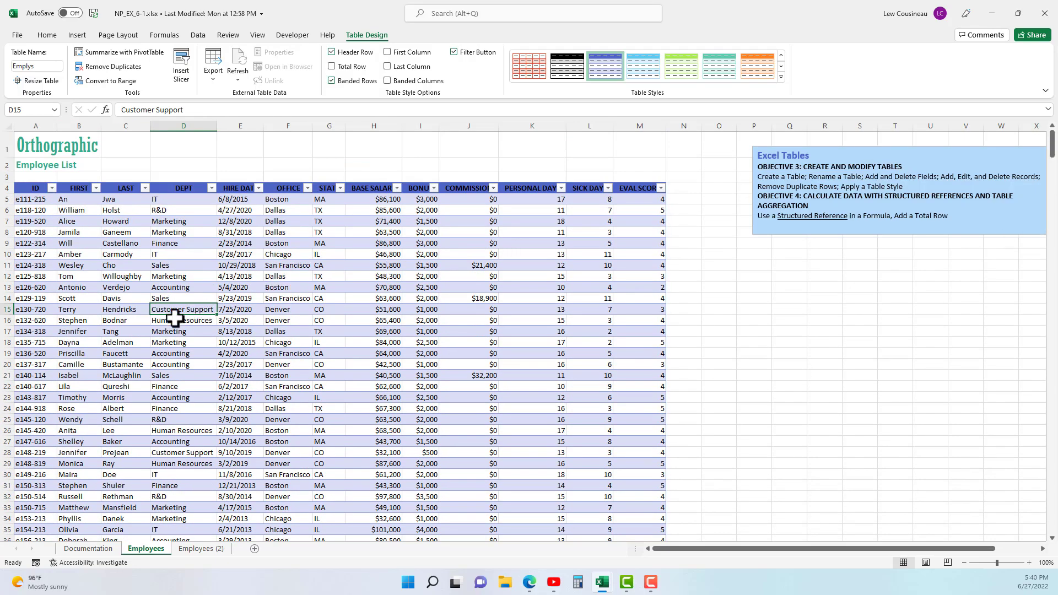
- Look over the first employee record in row 5, covering cells A5:C5 and the department in D5
{"action": "left_click", "coordinate": [105, 243]}
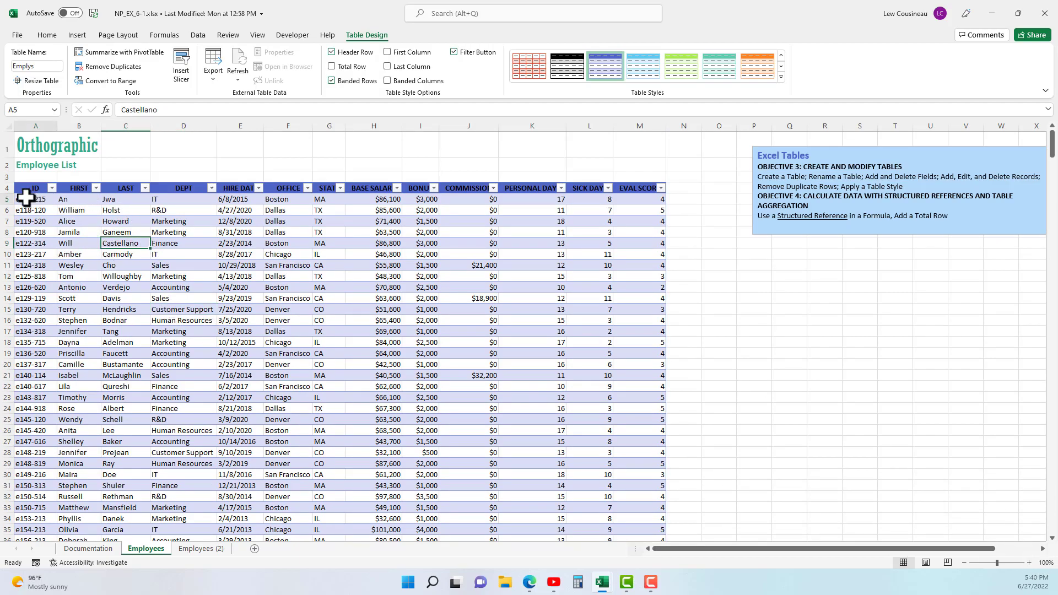
{"action": "left_click_drag", "start_coordinate": [25, 198], "coordinate": [130, 197]}
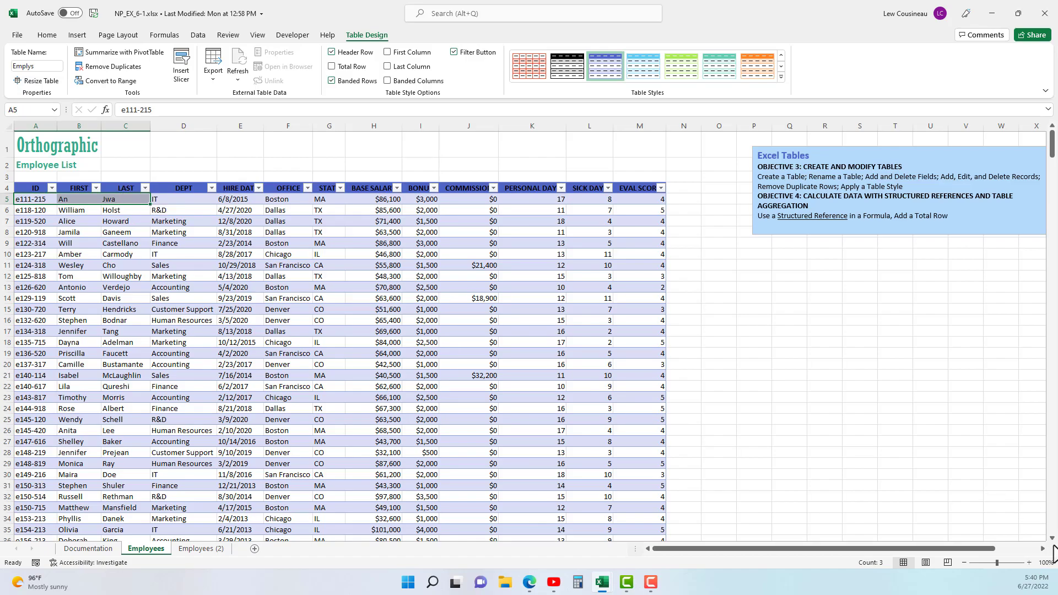
{"action": "left_click", "coordinate": [1042, 549]}
{"action": "left_click", "coordinate": [1042, 549]}
{"action": "left_click_drag", "start_coordinate": [1026, 549], "coordinate": [851, 557]}
{"action": "left_click", "coordinate": [165, 201]}
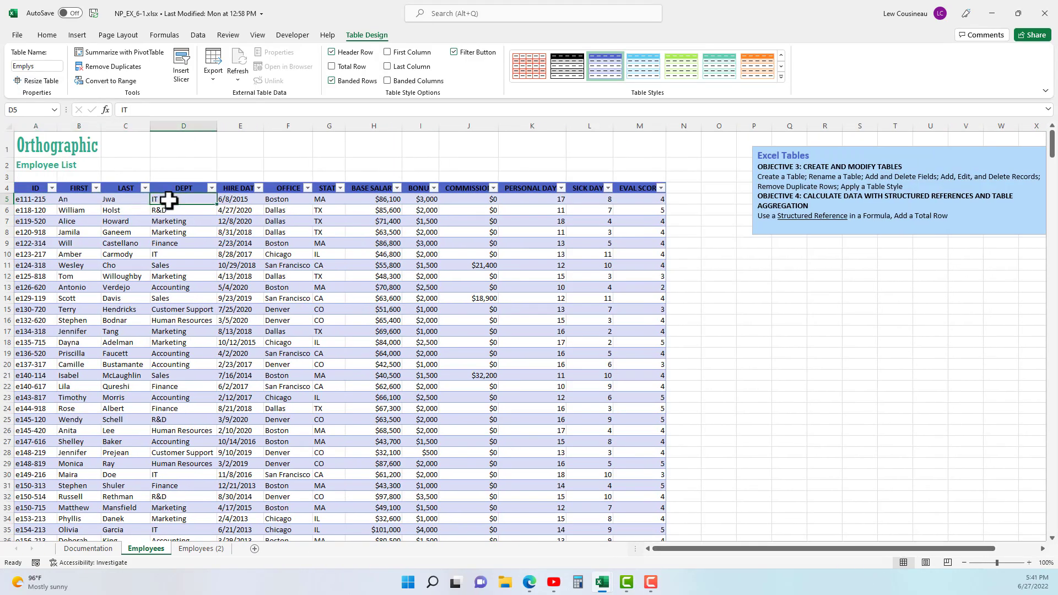
- Add a table column headed "New Column" in N4 beside EVAL SCORE and widen column N to fit the heading
{"action": "left_click", "coordinate": [257, 36]}
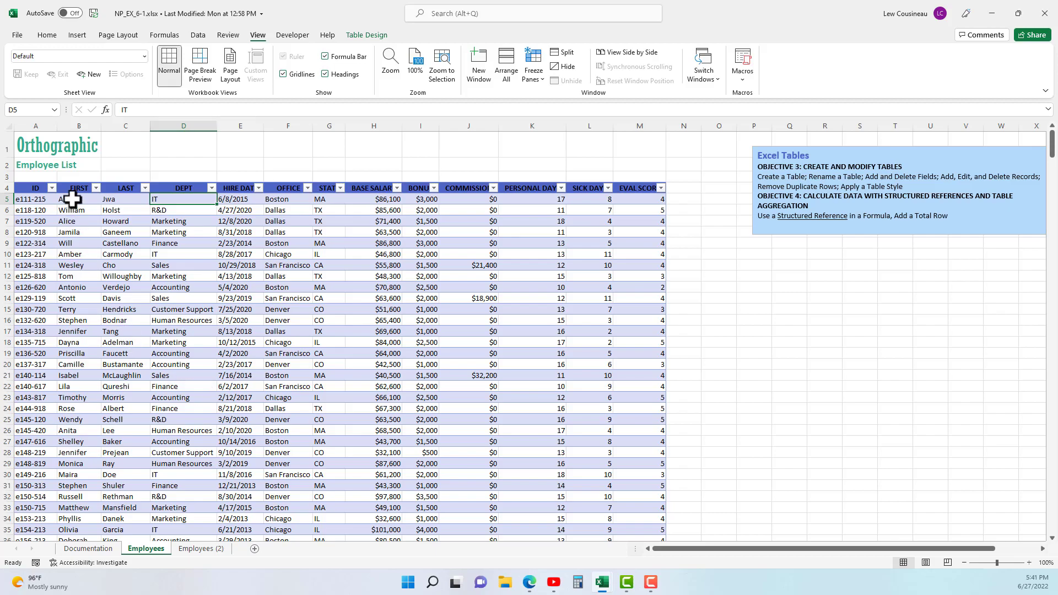
{"action": "left_click", "coordinate": [342, 296]}
{"action": "left_click", "coordinate": [680, 190]}
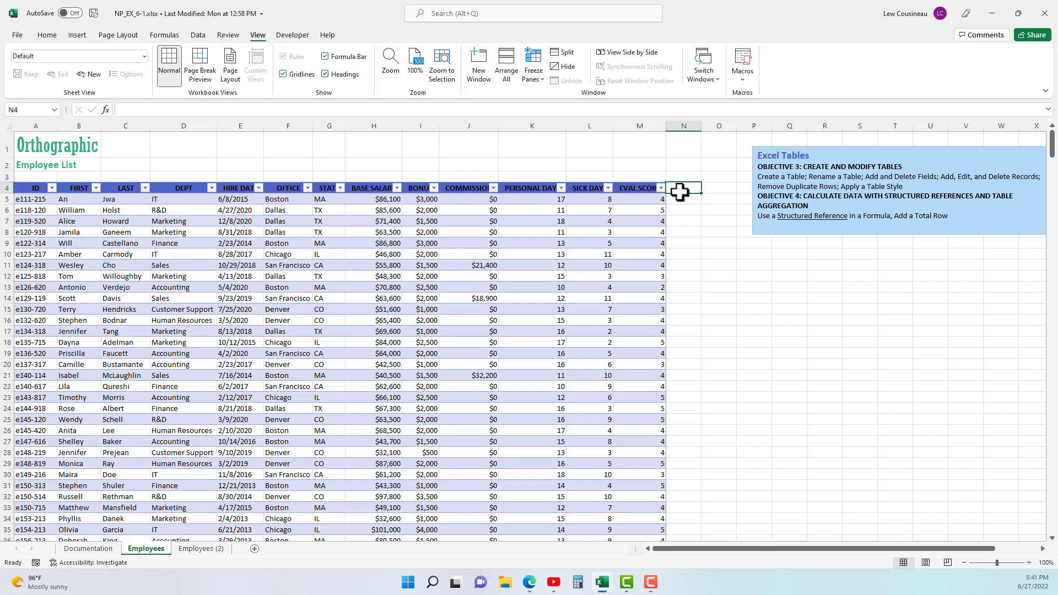
{"action": "type", "text": "New Column"}
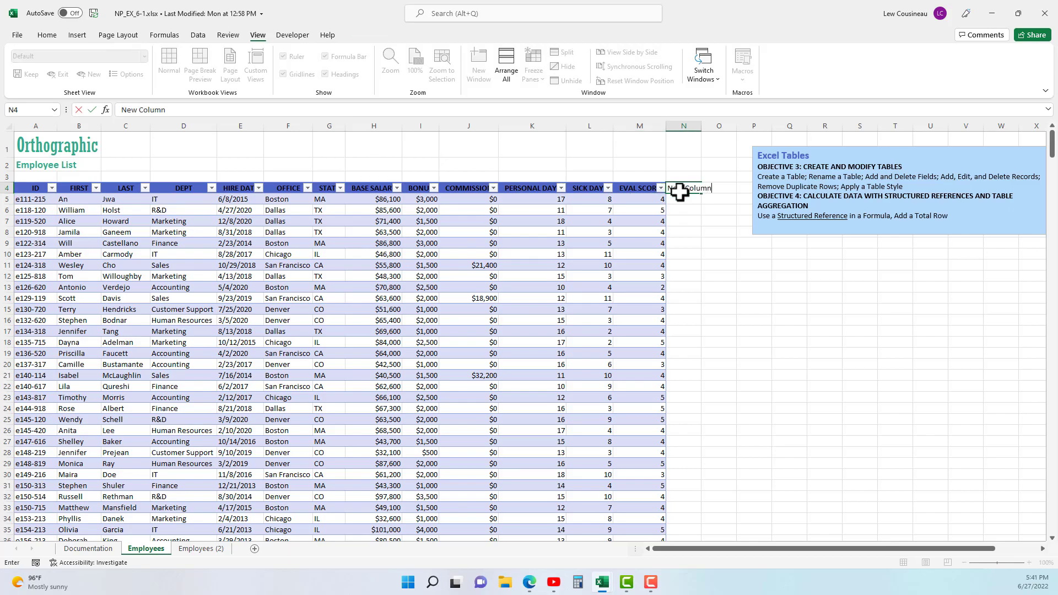
{"action": "key", "text": "Return"}
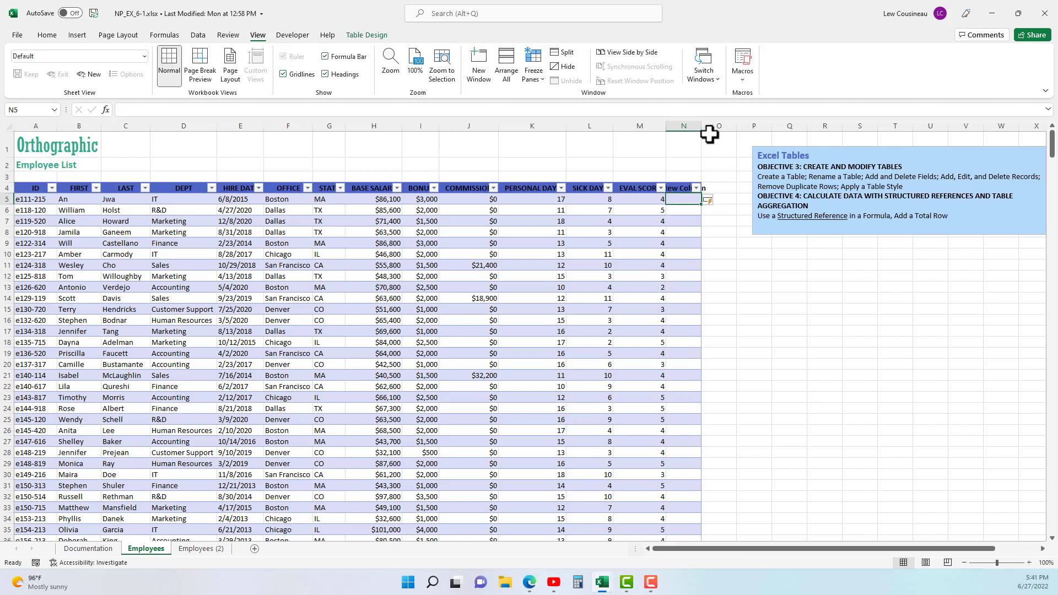
{"action": "left_click_drag", "start_coordinate": [702, 126], "coordinate": [716, 126]}
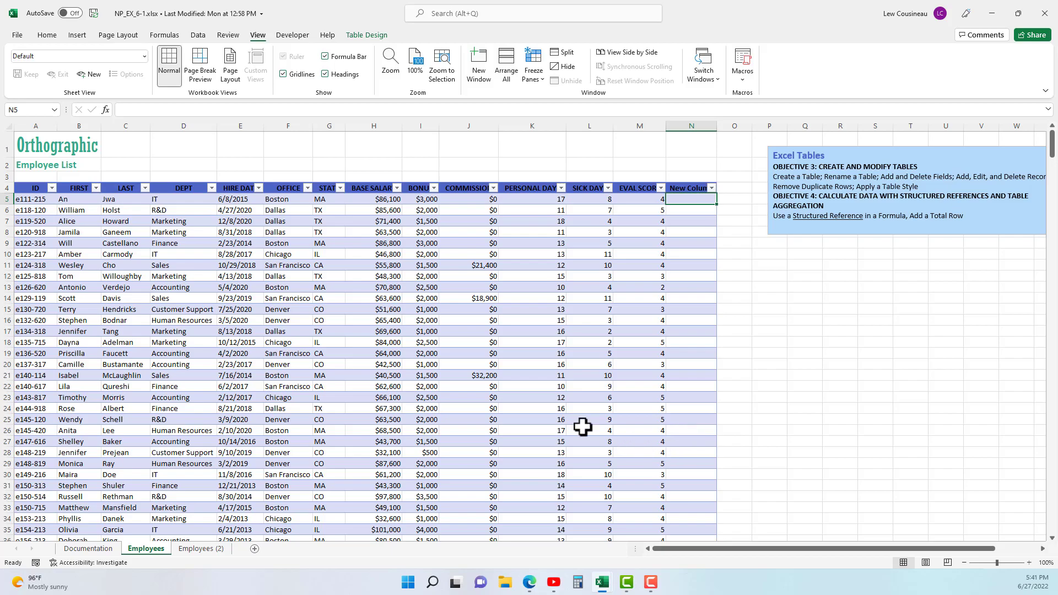
- Delete the New Column field from the Employees table
{"action": "right_click", "coordinate": [683, 188]}
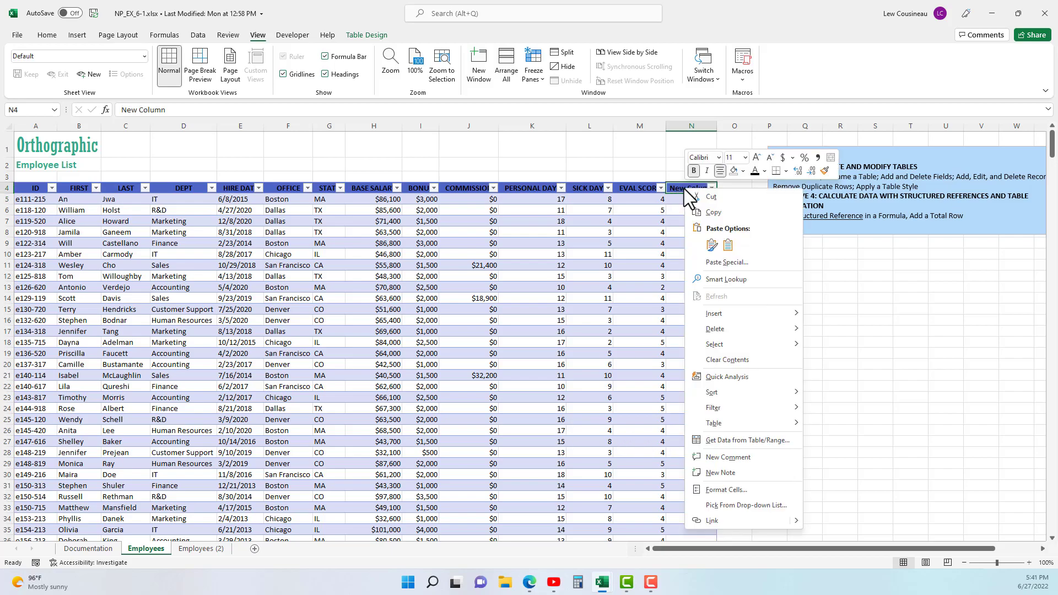
{"action": "mouse_move", "coordinate": [719, 327]}
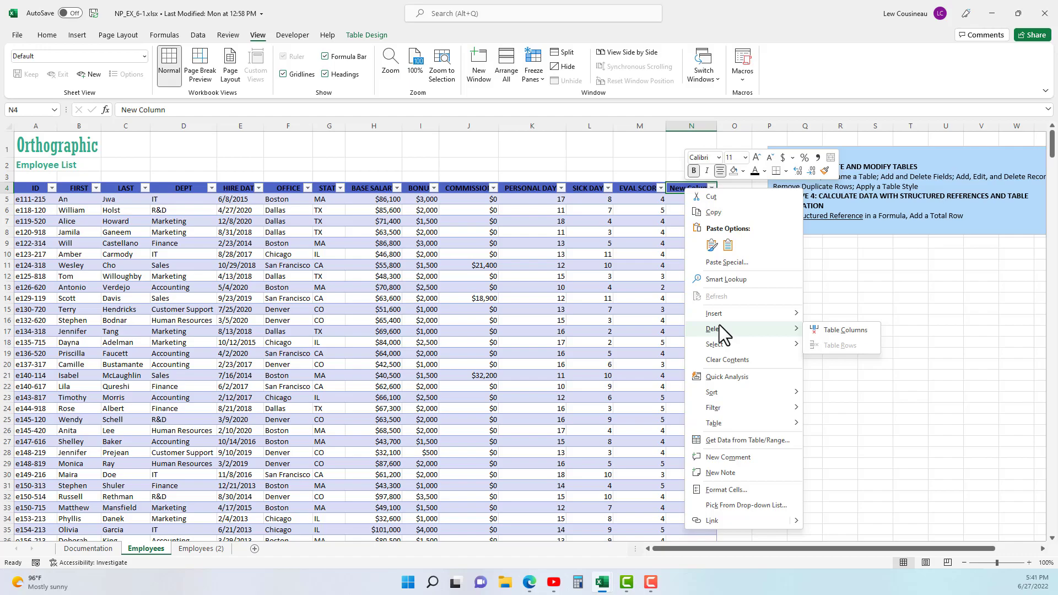
{"action": "left_click", "coordinate": [846, 330]}
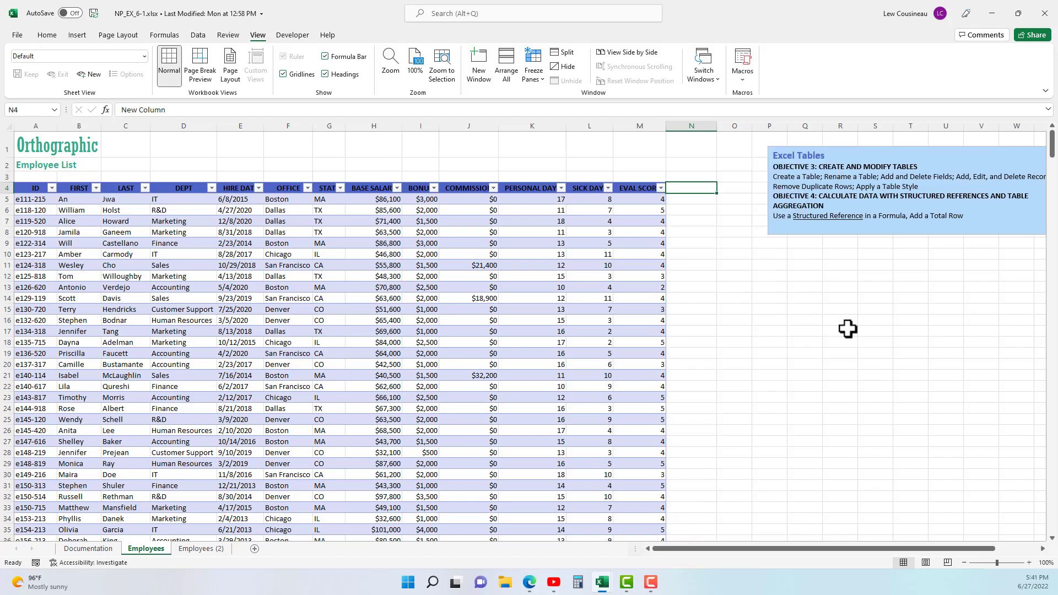
- Move the Excel Tables text box further away from the table and fill P5:P26 with the numbers 1 to 22
{"action": "left_click", "coordinate": [800, 168]}
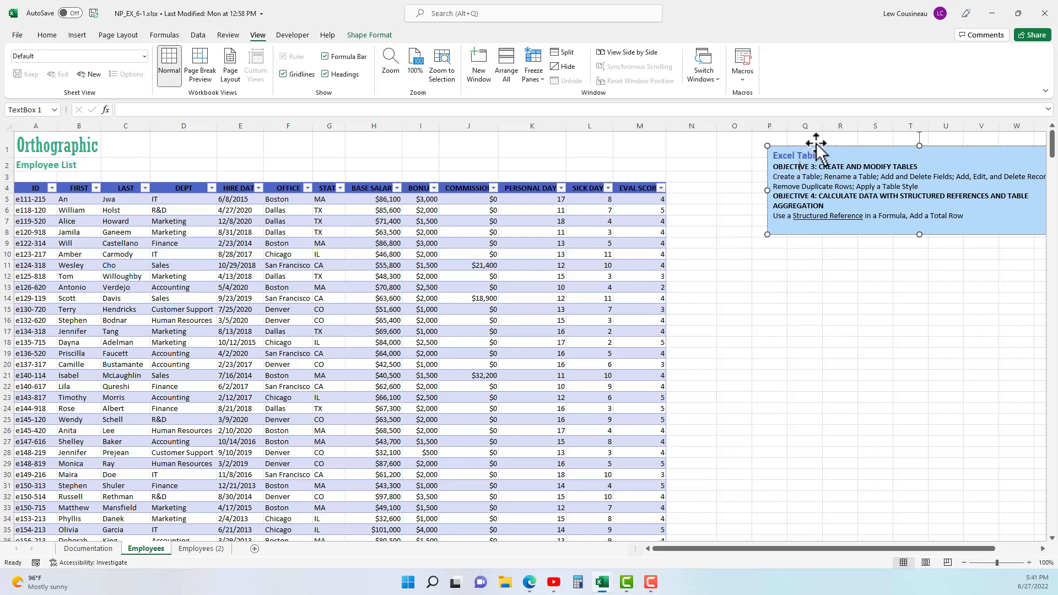
{"action": "left_click_drag", "start_coordinate": [816, 146], "coordinate": [984, 257]}
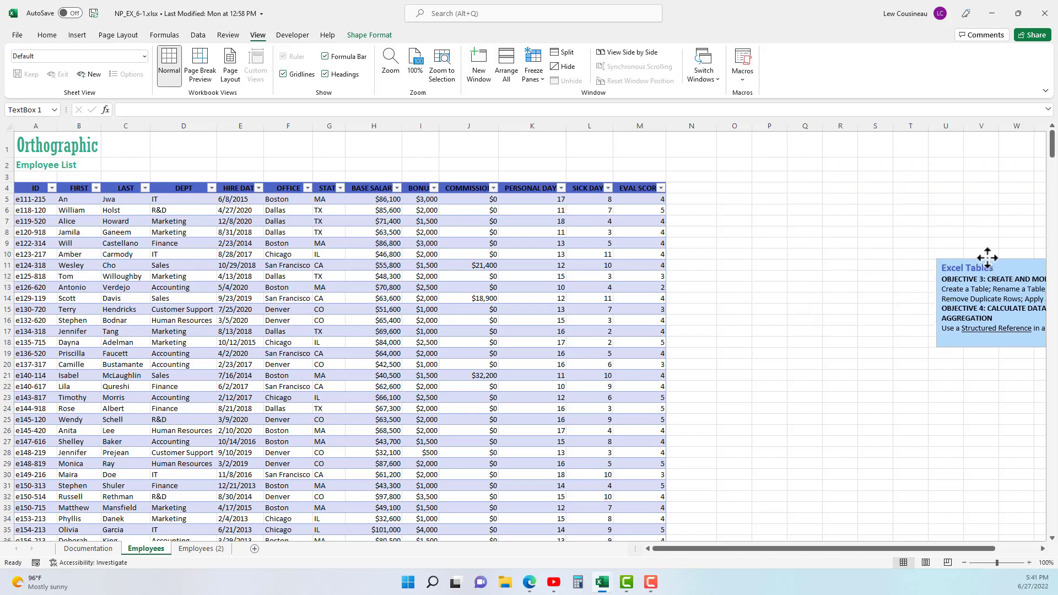
{"action": "left_click", "coordinate": [762, 199]}
{"action": "type", "text": "1"}
{"action": "key", "text": "Return"}
{"action": "type", "text": "2"}
{"action": "left_click", "coordinate": [765, 244]}
{"action": "left_click_drag", "start_coordinate": [776, 198], "coordinate": [789, 426]}
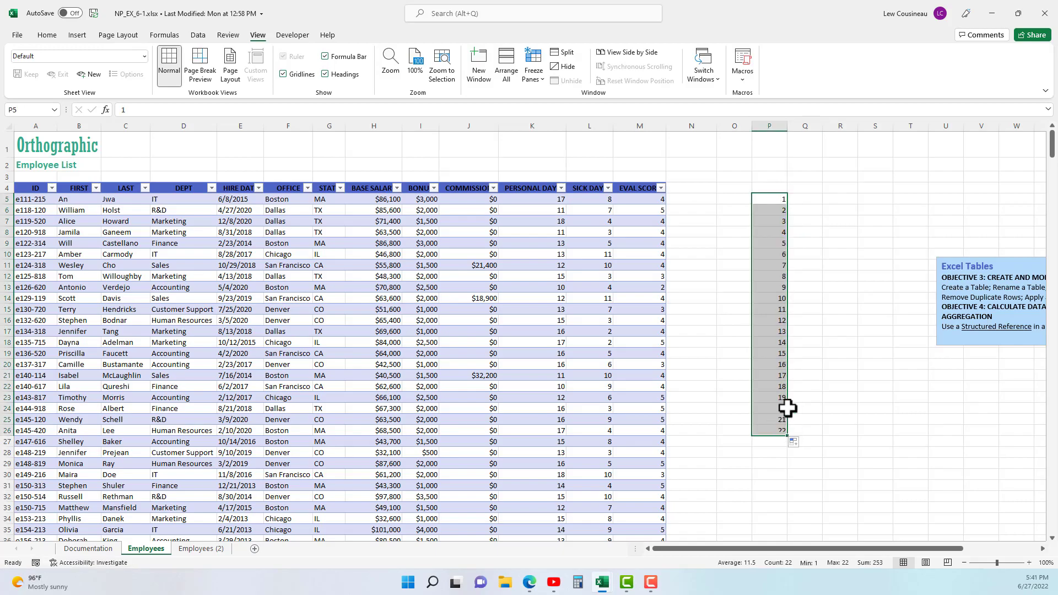
- Insert a blank table row above the record in row 7, and compare it with the number series in column P
{"action": "left_click", "coordinate": [447, 221]}
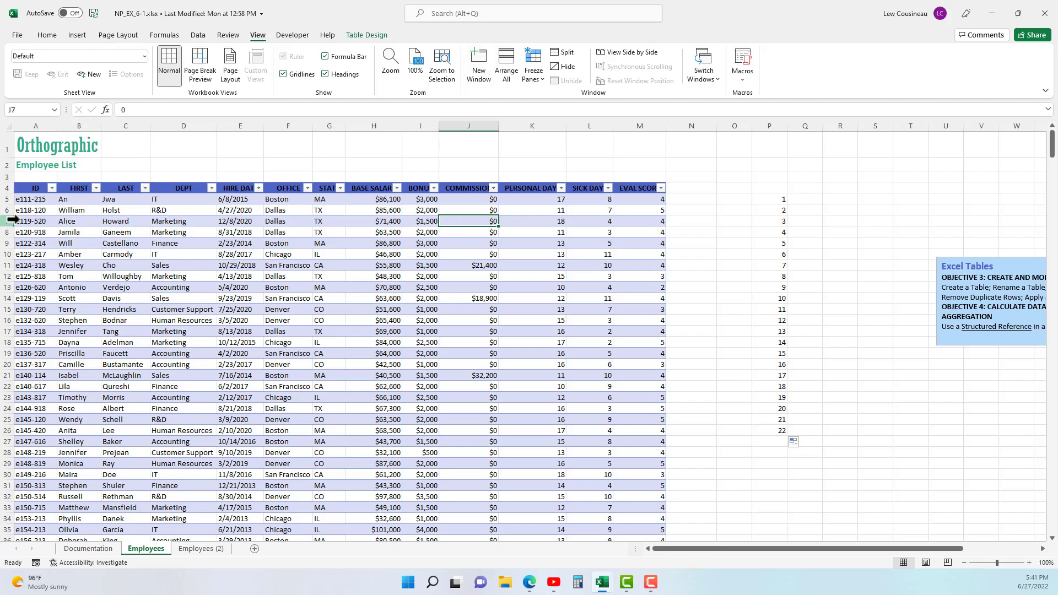
{"action": "right_click", "coordinate": [458, 220]}
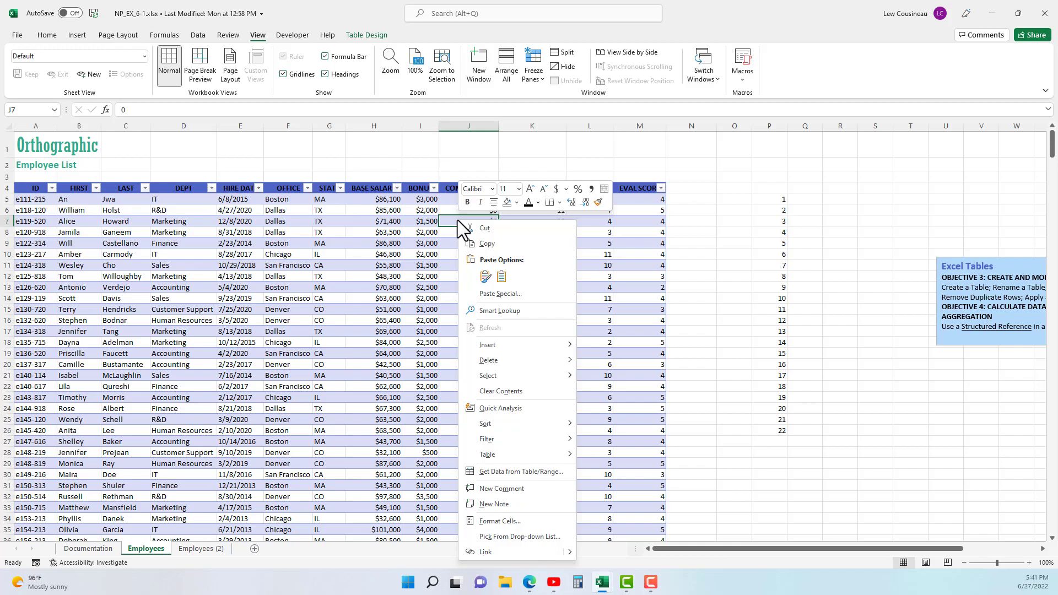
{"action": "mouse_move", "coordinate": [499, 345]}
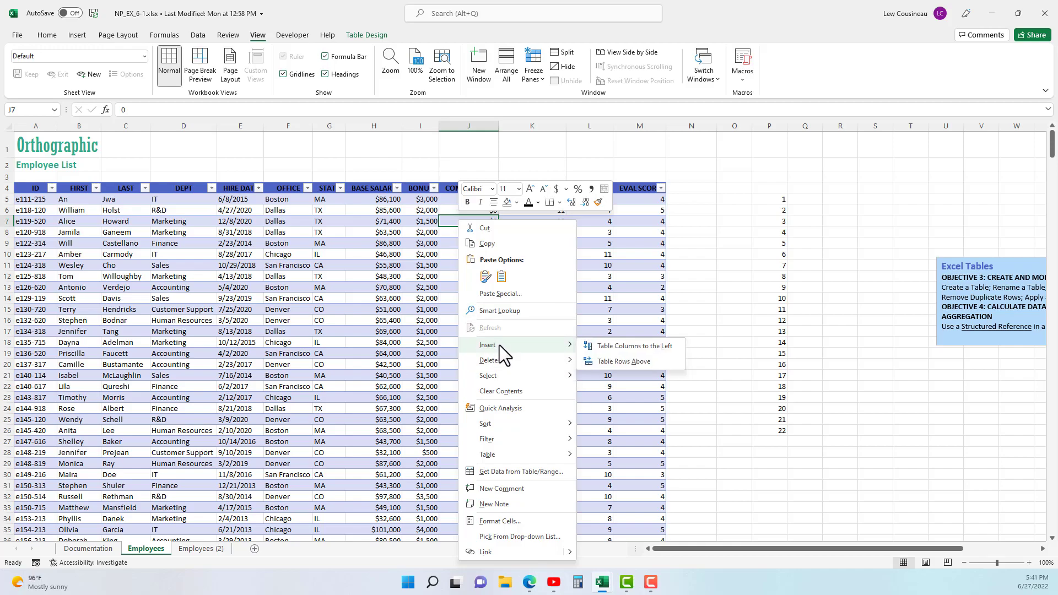
{"action": "left_click", "coordinate": [605, 364]}
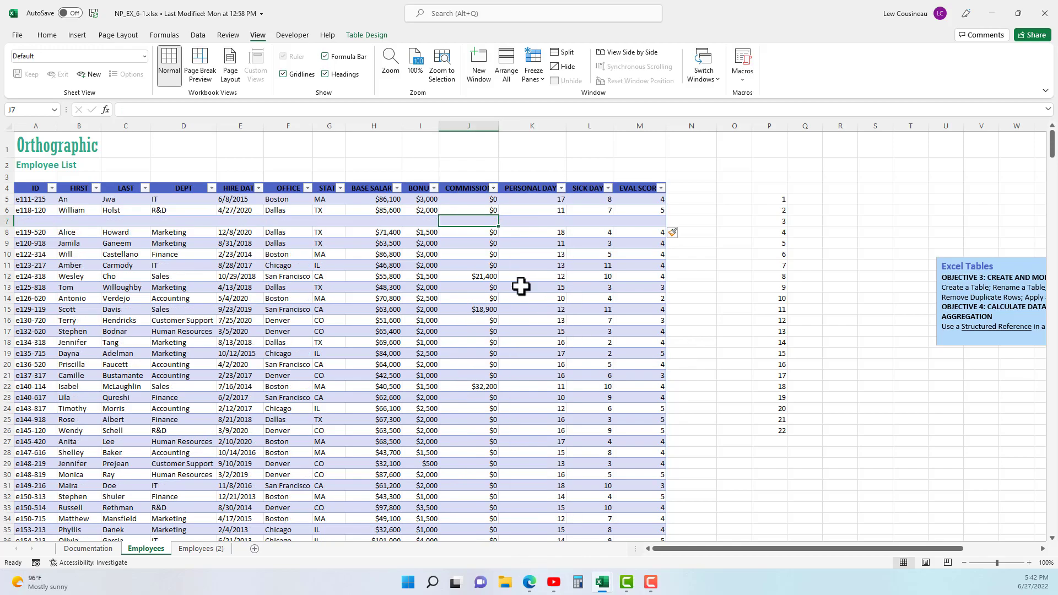
{"action": "left_click_drag", "start_coordinate": [31, 221], "coordinate": [645, 221]}
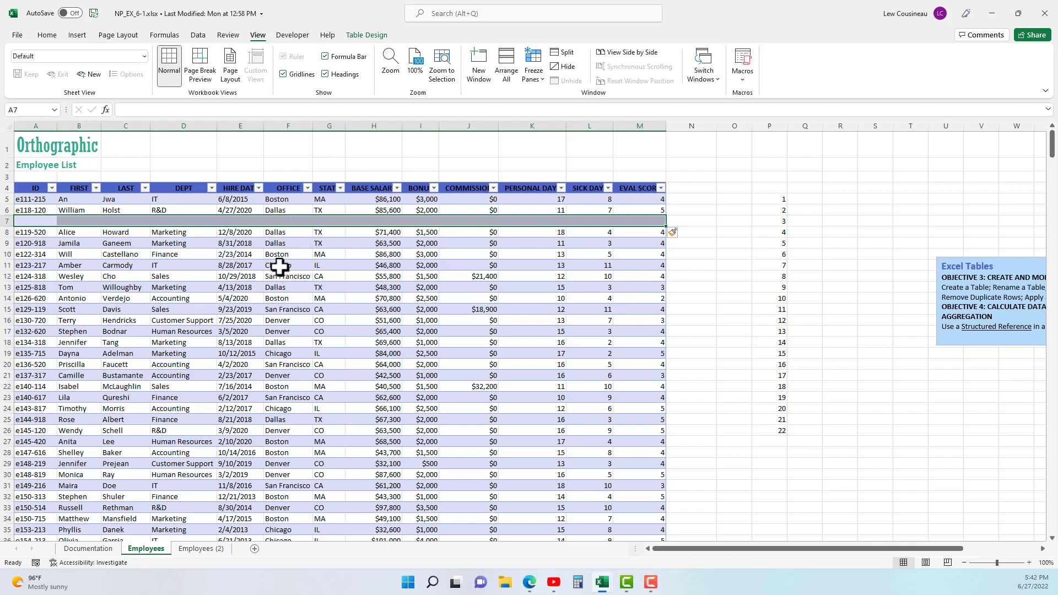
{"action": "left_click_drag", "start_coordinate": [769, 199], "coordinate": [848, 440]}
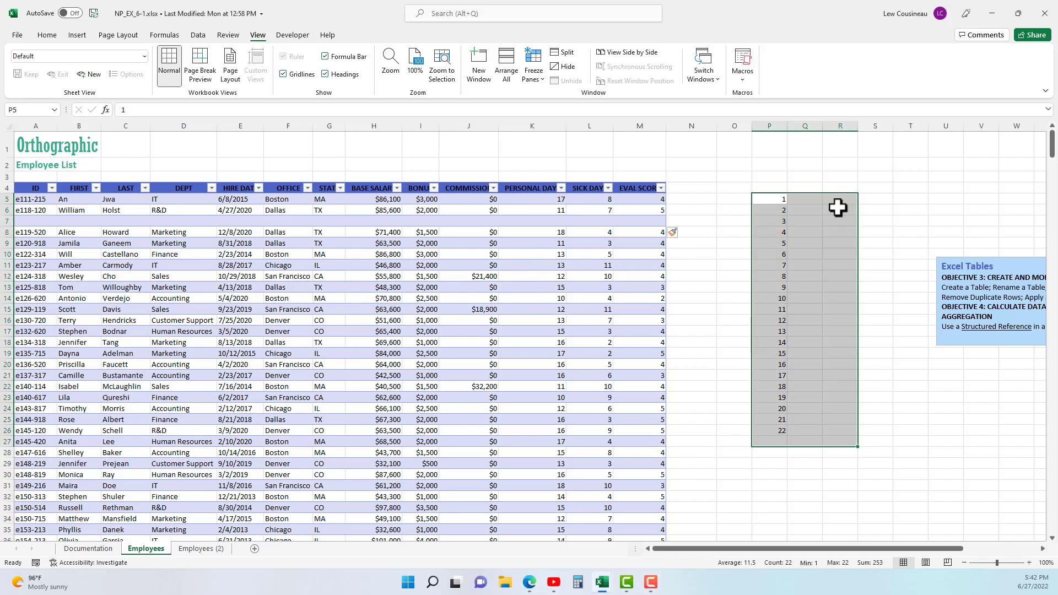
- Add a blank record in row 540 by advancing past the last cell of the Employees table, M539
{"action": "left_click_drag", "start_coordinate": [1054, 149], "coordinate": [1054, 526]}
{"action": "scroll", "coordinate": [638, 317], "scroll_direction": "down", "scroll_amount": 7}
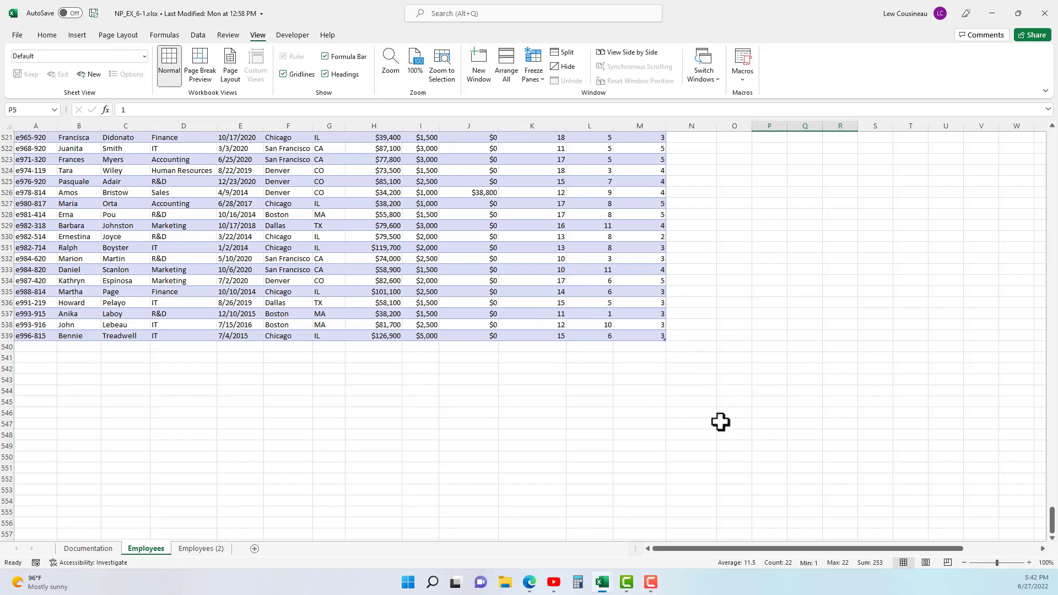
{"action": "left_click", "coordinate": [331, 337]}
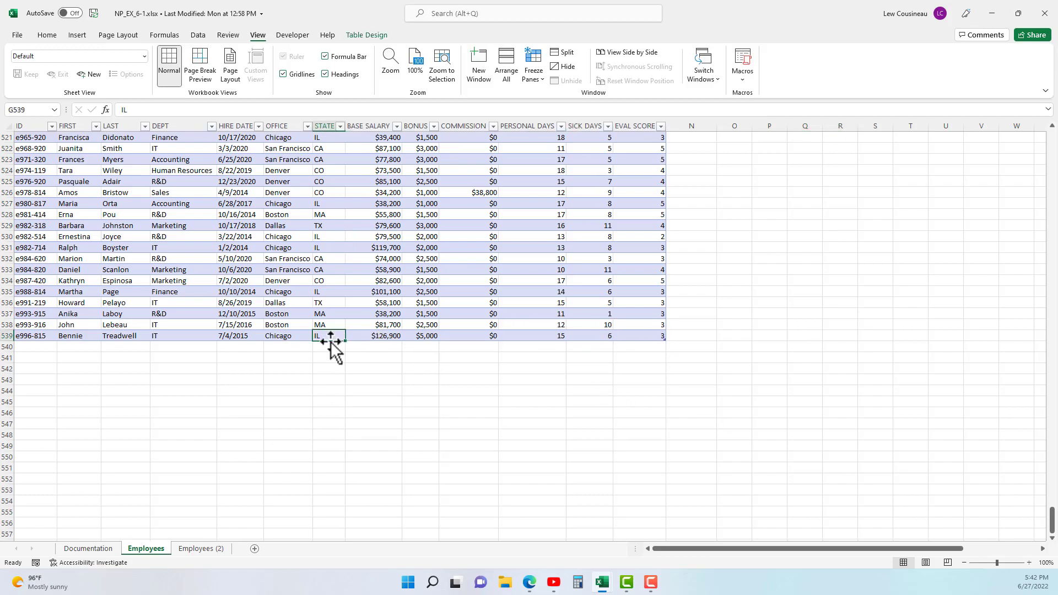
{"action": "key", "text": "Right"}
{"action": "key", "text": "Right"}
{"action": "key", "text": "Right"}
{"action": "key", "text": "Right"}
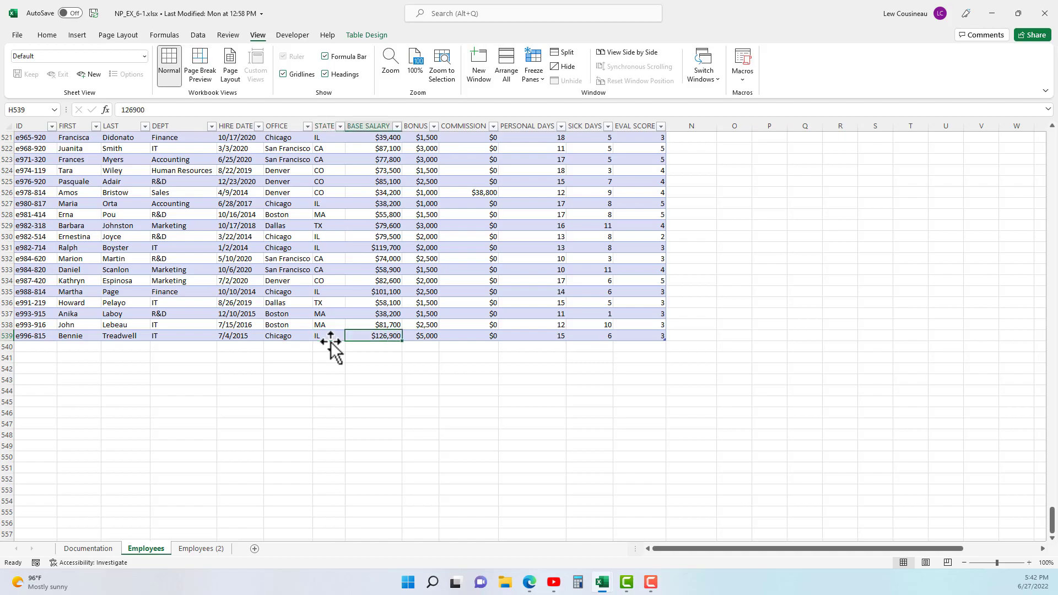
{"action": "key", "text": "Right"}
{"action": "key", "text": "Right"}
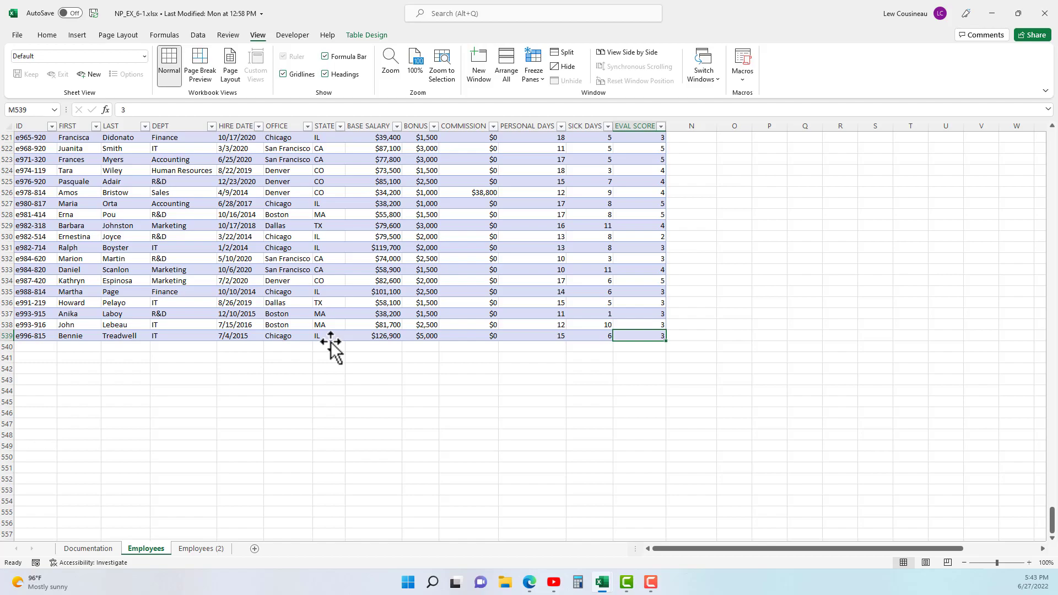
{"action": "key", "text": "Tab"}
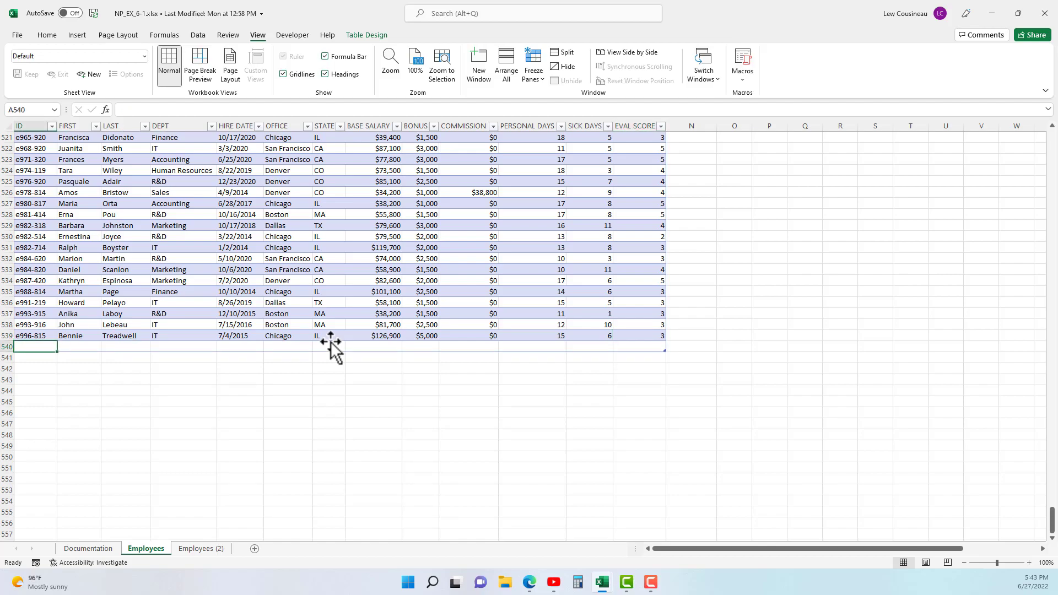
- Move across the blank record in row 540 and add another blank record in row 541
{"action": "key", "text": "Right"}
{"action": "key", "text": "Right"}
{"action": "key", "text": "Right"}
{"action": "key", "text": "Right"}
{"action": "key", "text": "Right"}
{"action": "key", "text": "Right"}
{"action": "key", "text": "Right"}
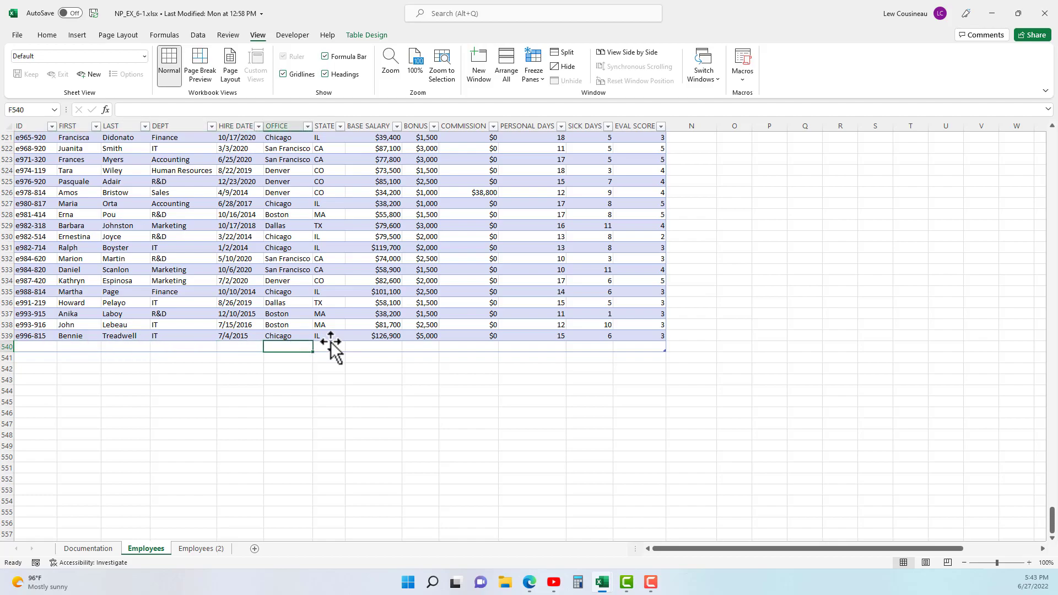
{"action": "key", "text": "Right"}
{"action": "key", "text": "Right"}
{"action": "key", "text": "Right"}
{"action": "key", "text": "Right"}
{"action": "key", "text": "Right"}
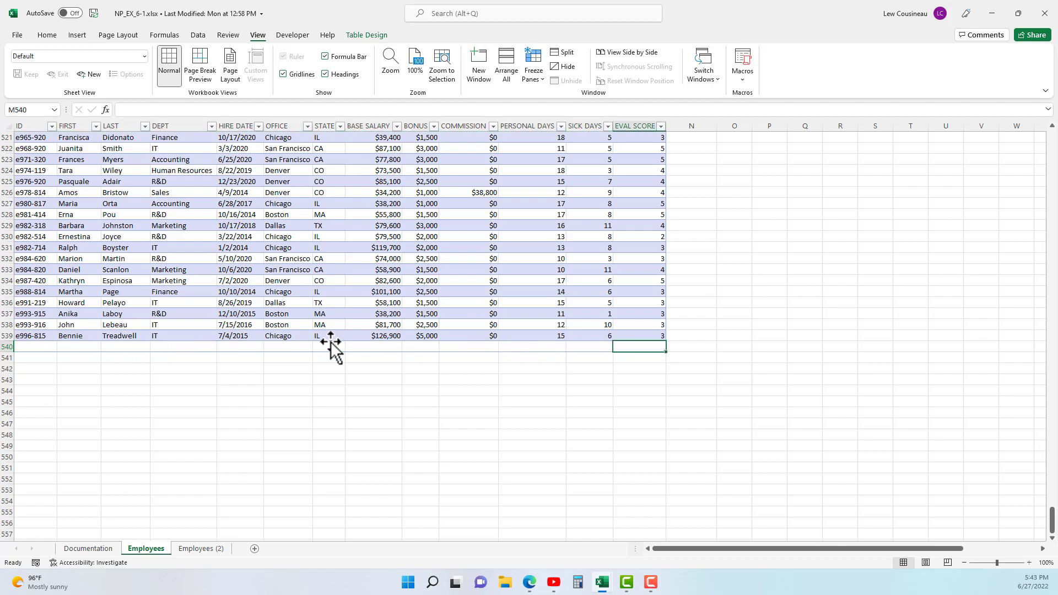
{"action": "key", "text": "Tab"}
- Resize the Employees table so that it ends at row 539, leaving out the two blank records
{"action": "key", "text": "Right"}
{"action": "key", "text": "Right"}
{"action": "key", "text": "Right"}
{"action": "key", "text": "Right"}
{"action": "key", "text": "Right"}
{"action": "key", "text": "Right"}
{"action": "key", "text": "Right"}
{"action": "key", "text": "Right"}
{"action": "key", "text": "Right"}
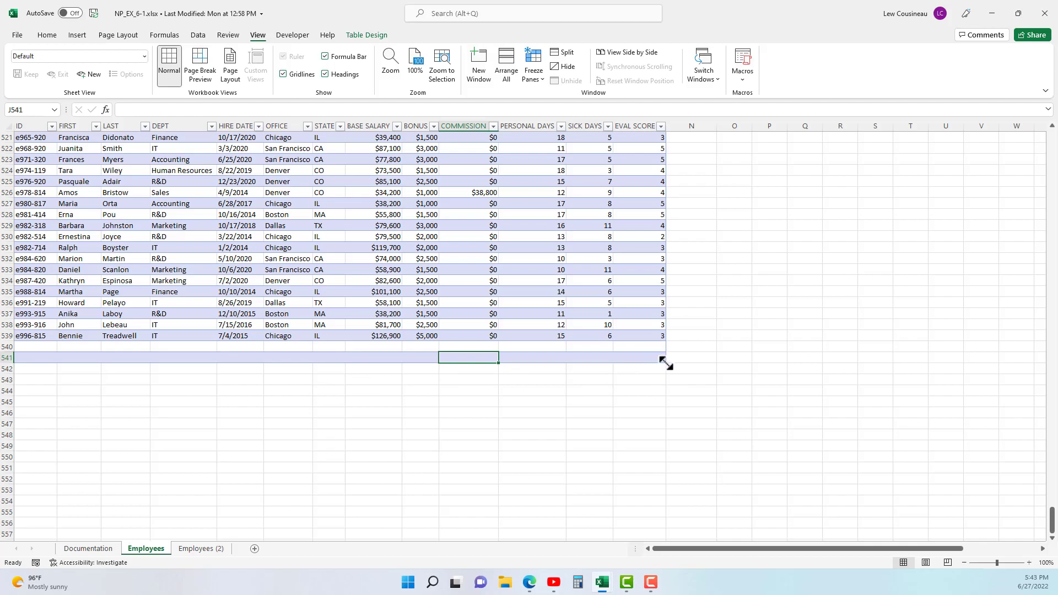
{"action": "left_click_drag", "start_coordinate": [664, 363], "coordinate": [665, 342]}
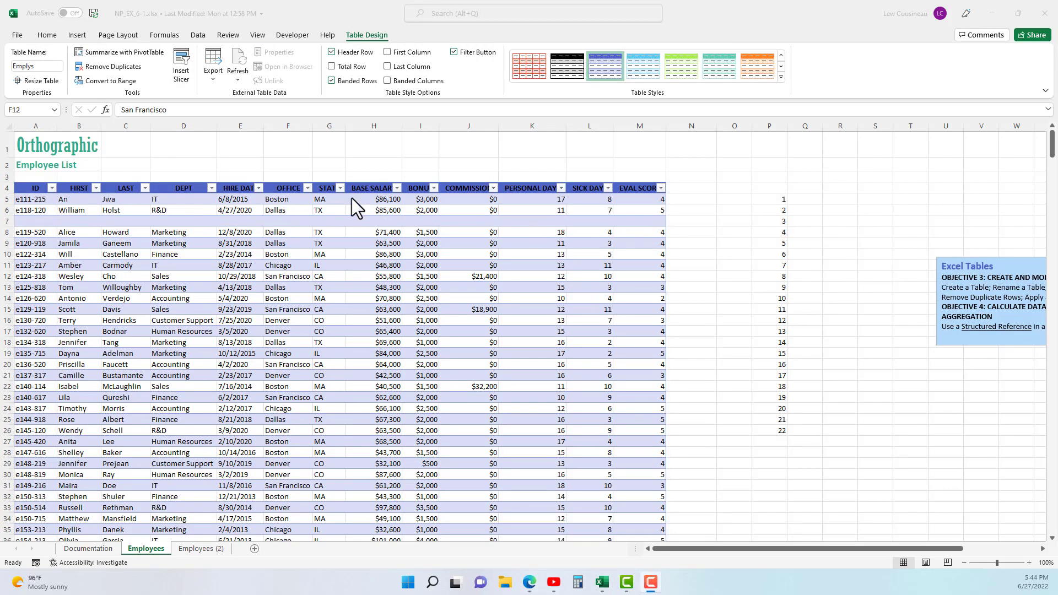
- Delete the blank table row in row 7 and check the number series in column P beside the table
{"action": "left_click", "coordinate": [44, 220]}
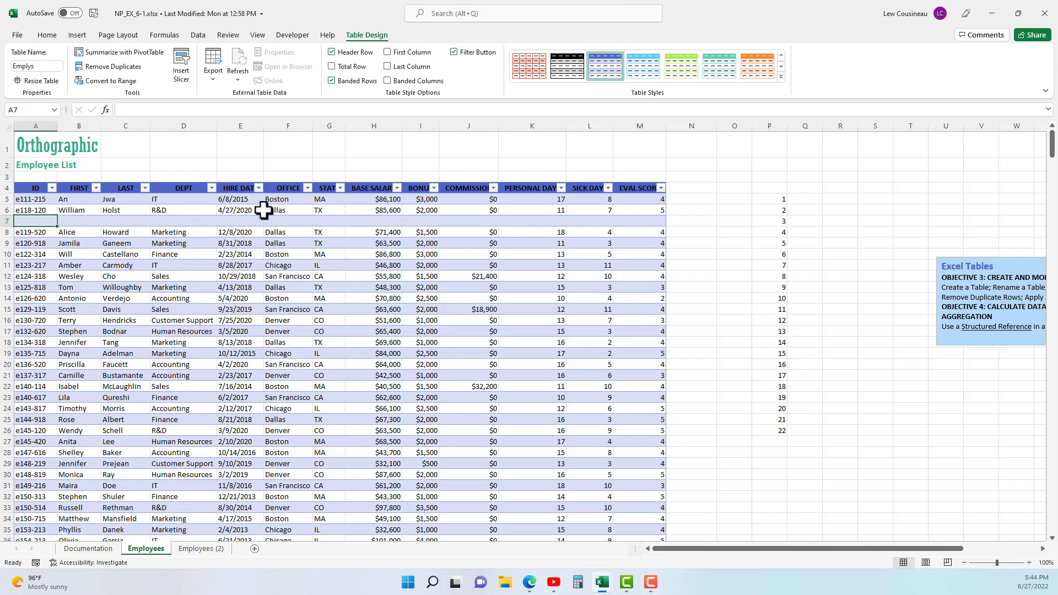
{"action": "left_click", "coordinate": [224, 221]}
{"action": "right_click", "coordinate": [224, 221]}
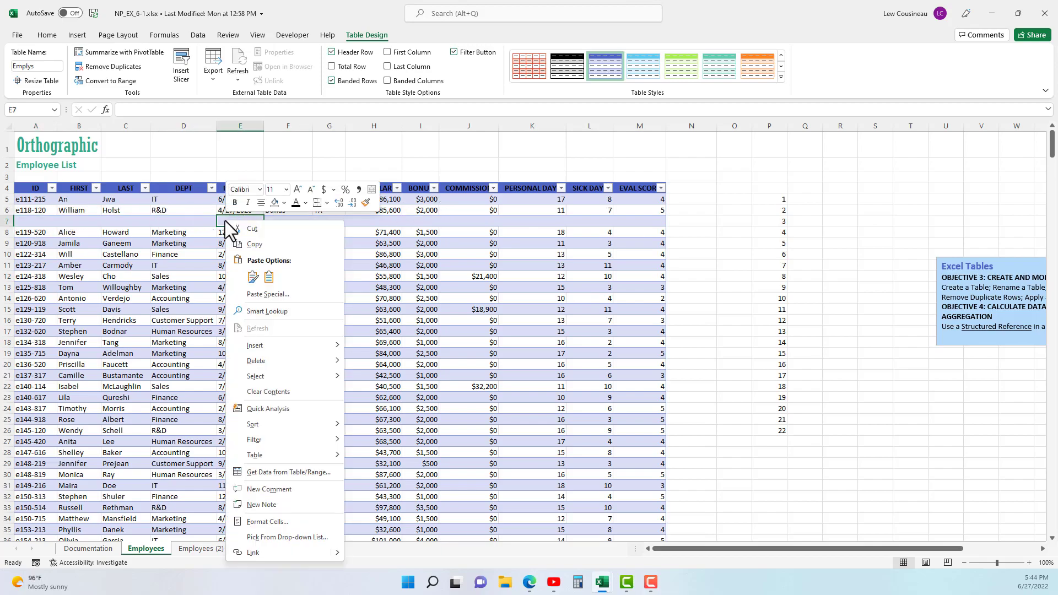
{"action": "mouse_move", "coordinate": [265, 358]}
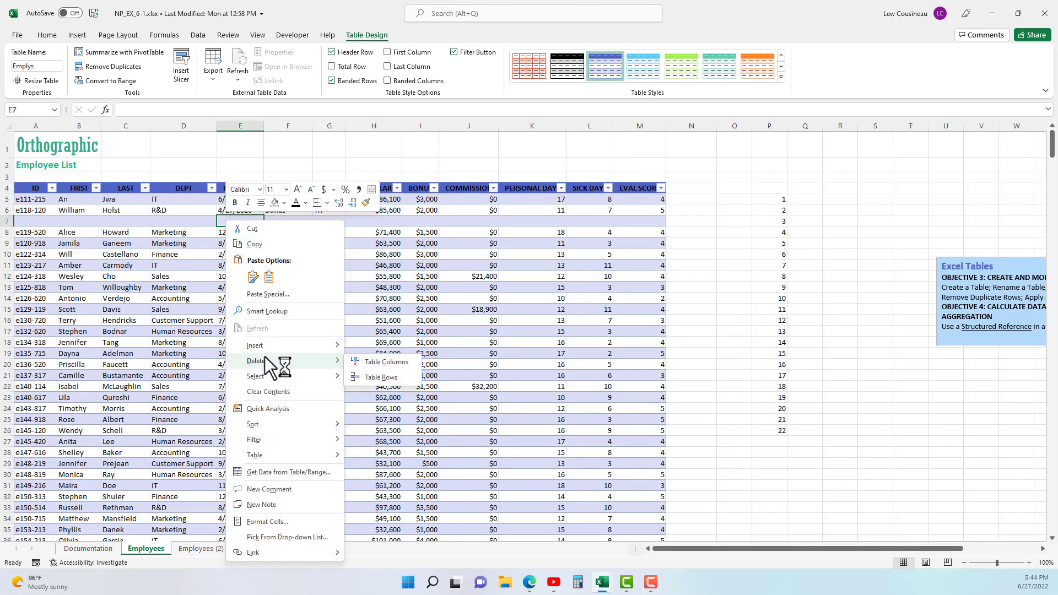
{"action": "left_click", "coordinate": [389, 377]}
{"action": "left_click_drag", "start_coordinate": [770, 199], "coordinate": [777, 449]}
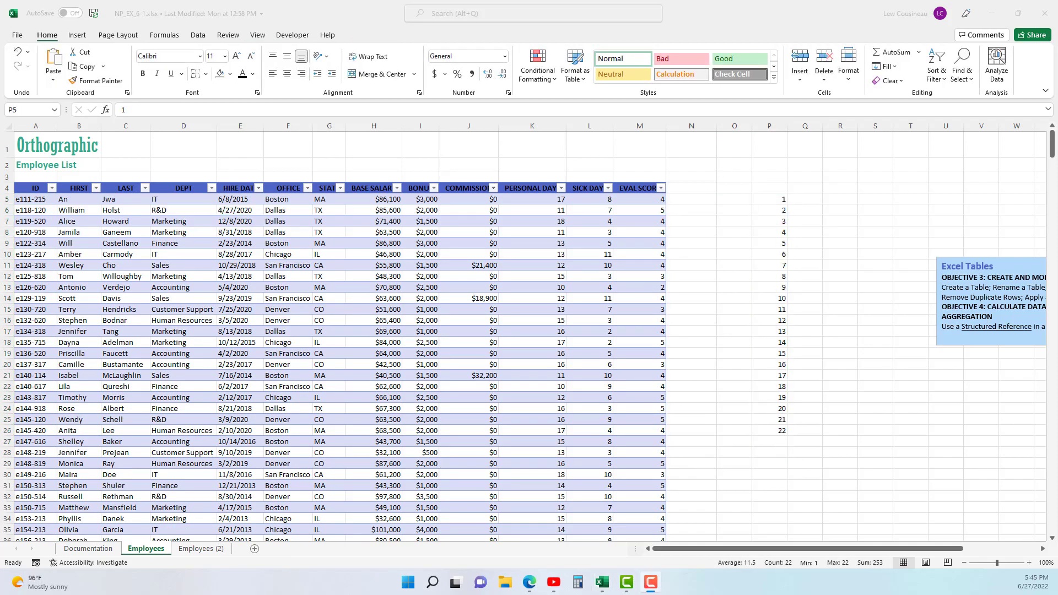
- Turn on the total row of the Employees table and summarize the BASE SALARY column with Sum
{"action": "left_click", "coordinate": [309, 244]}
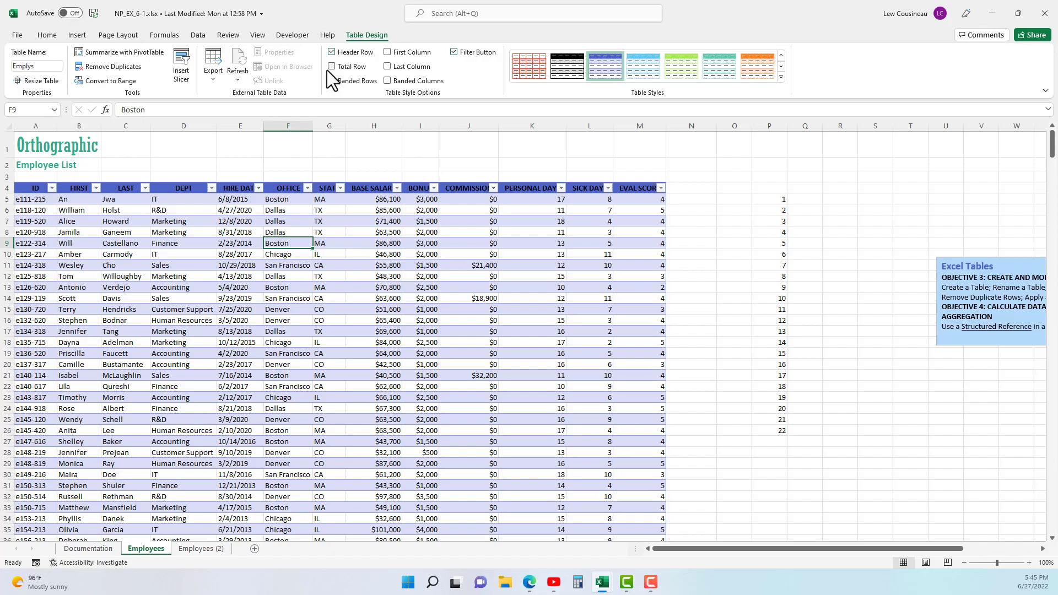
{"action": "left_click", "coordinate": [331, 67]}
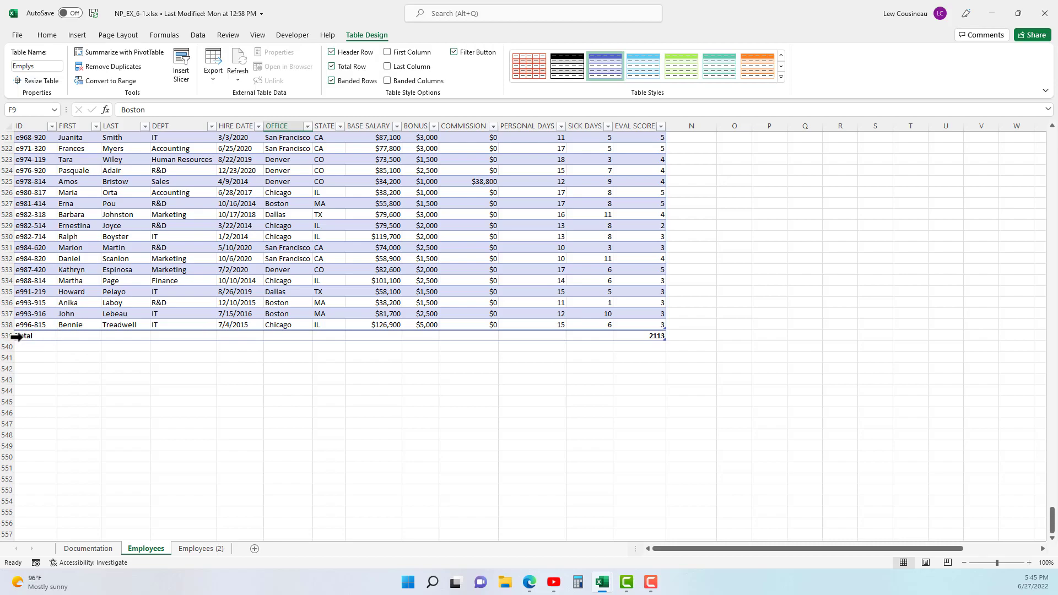
{"action": "left_click", "coordinate": [380, 337]}
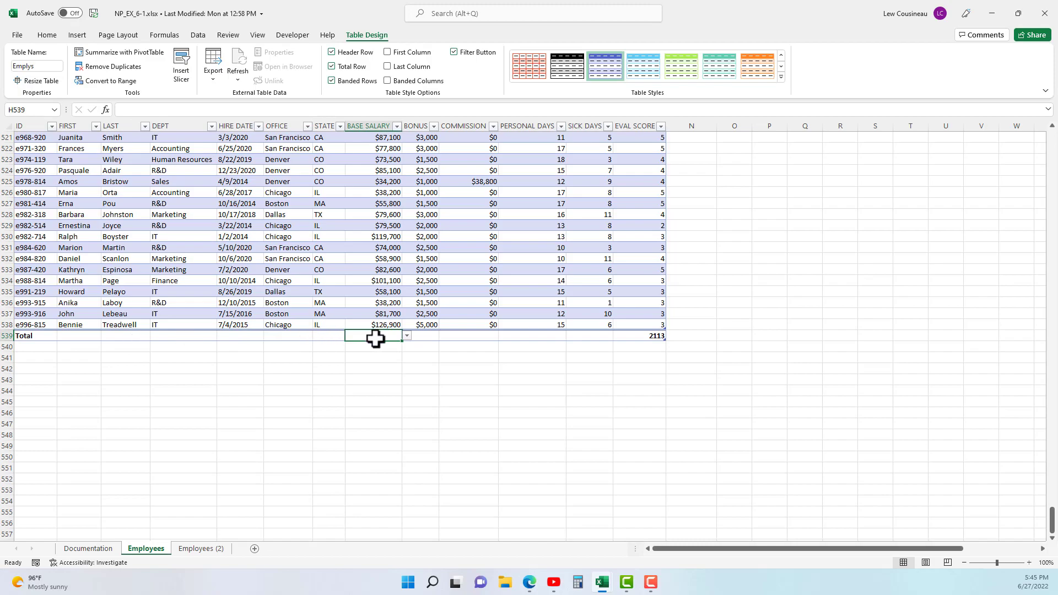
{"action": "left_click", "coordinate": [407, 337]}
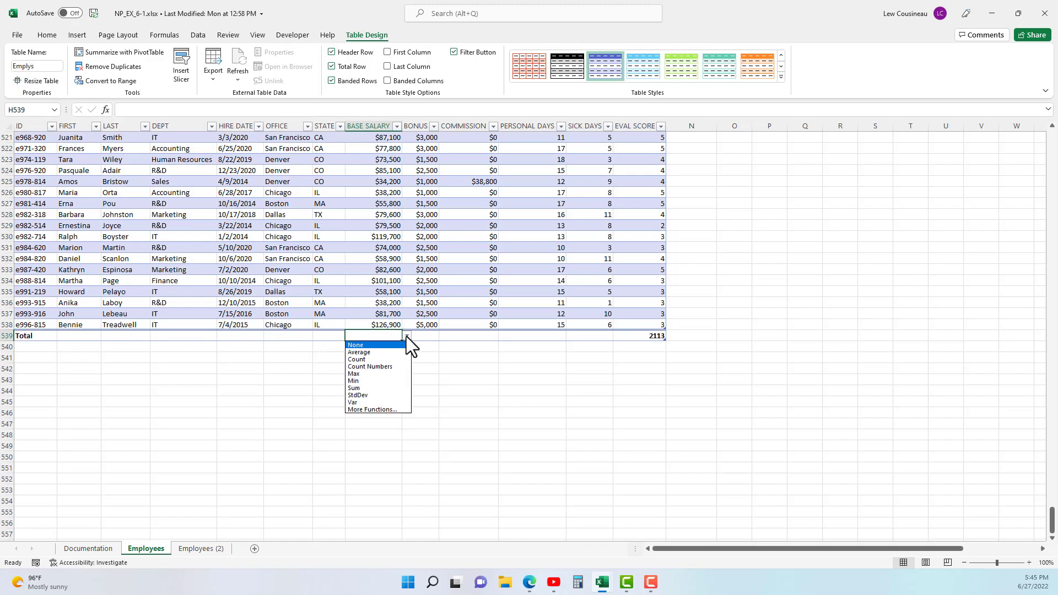
{"action": "left_click", "coordinate": [362, 387]}
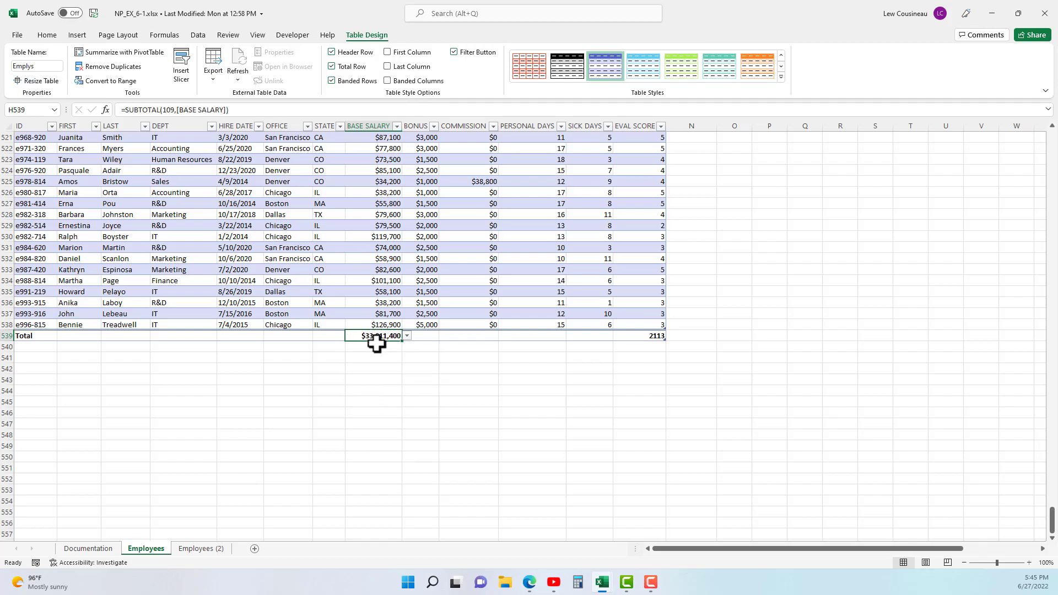
- Summarize the FIRST column in the Employees table's total row with Count
{"action": "left_click", "coordinate": [427, 334]}
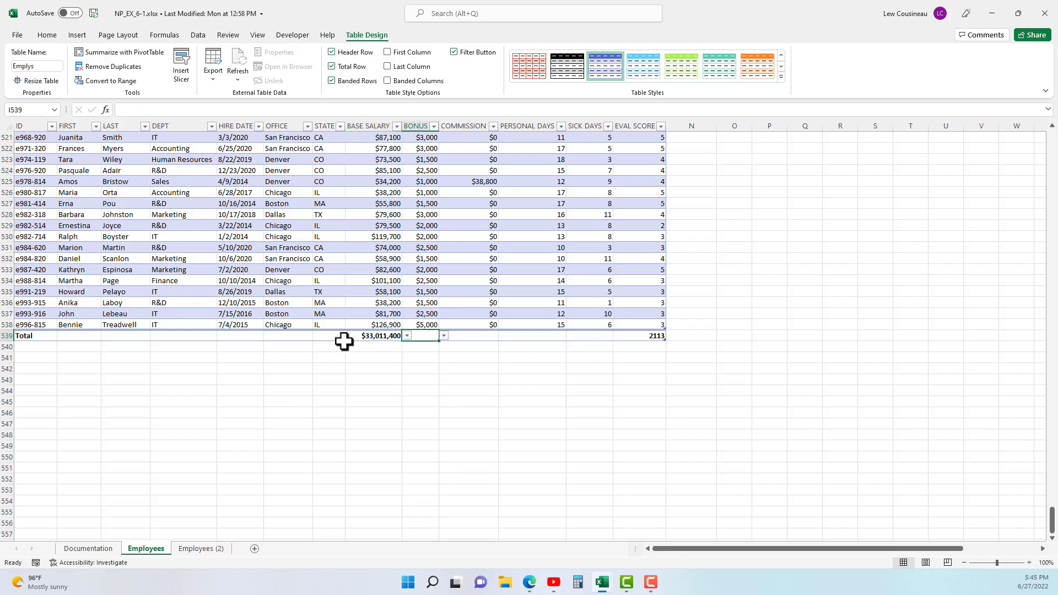
{"action": "left_click", "coordinate": [94, 335]}
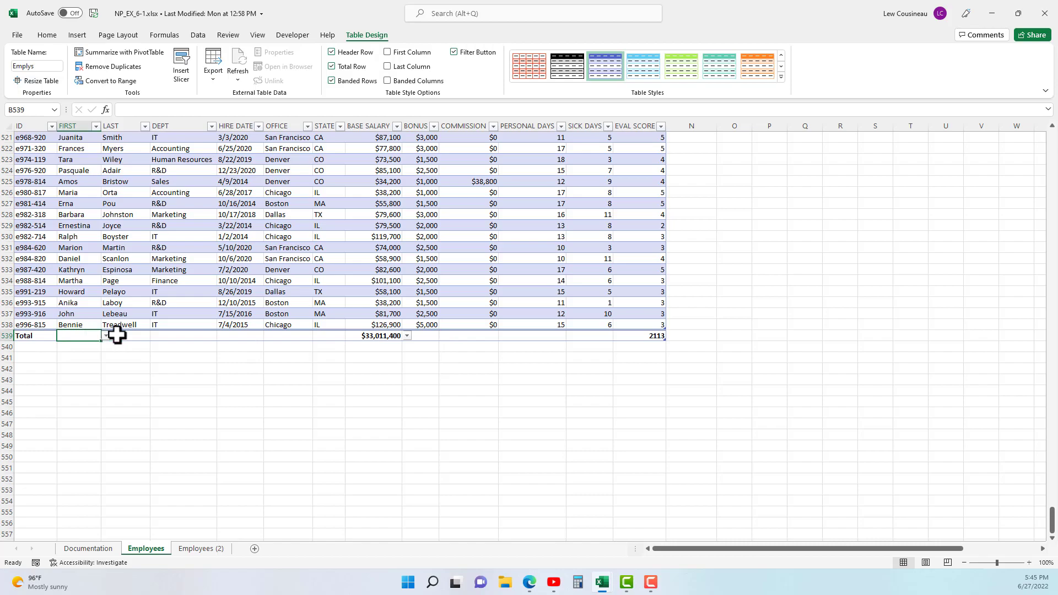
{"action": "left_click", "coordinate": [106, 336]}
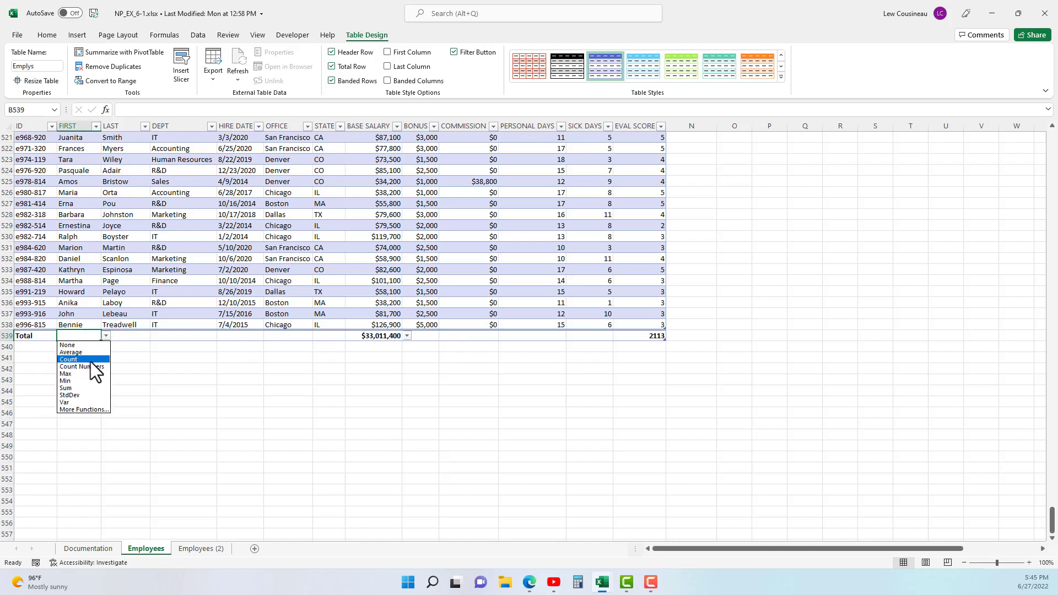
{"action": "left_click", "coordinate": [90, 360]}
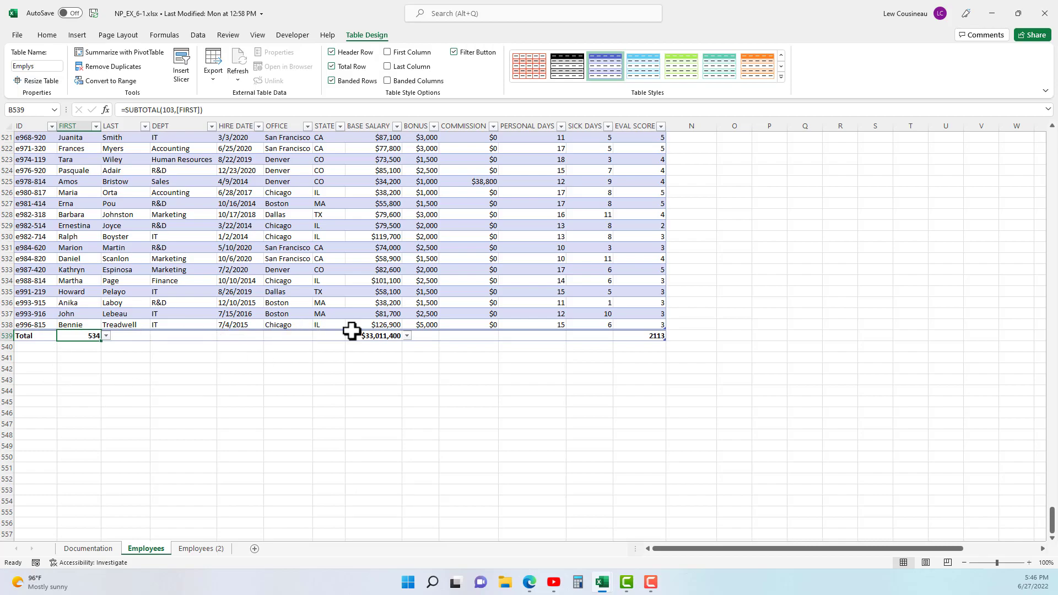
- Examine the SUBTOTAL formula behind the BASE SALARY total in the total row
{"action": "left_click", "coordinate": [379, 338]}
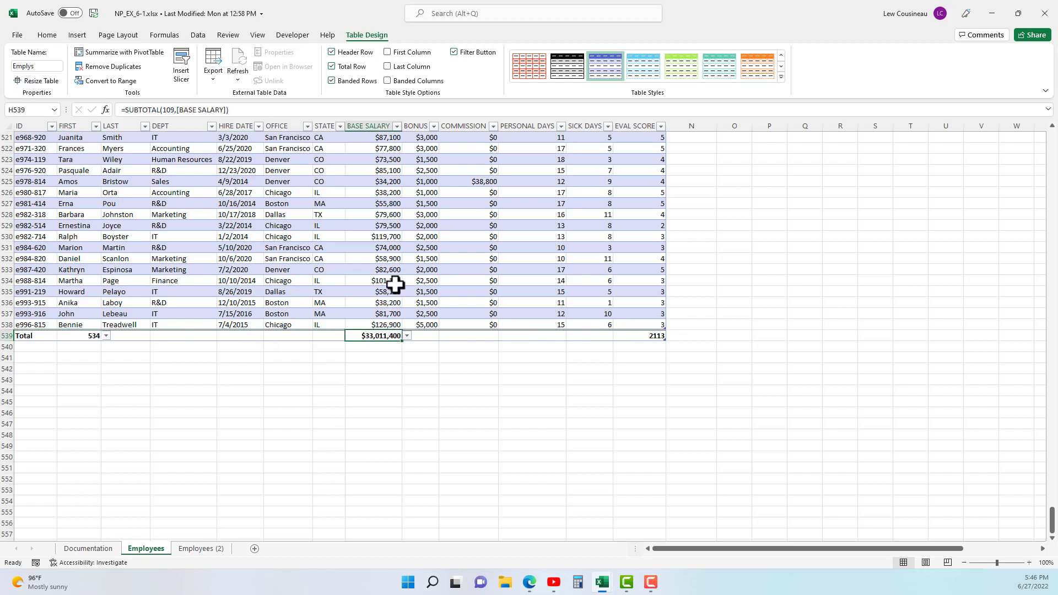
{"action": "left_click_drag", "start_coordinate": [125, 110], "coordinate": [236, 108]}
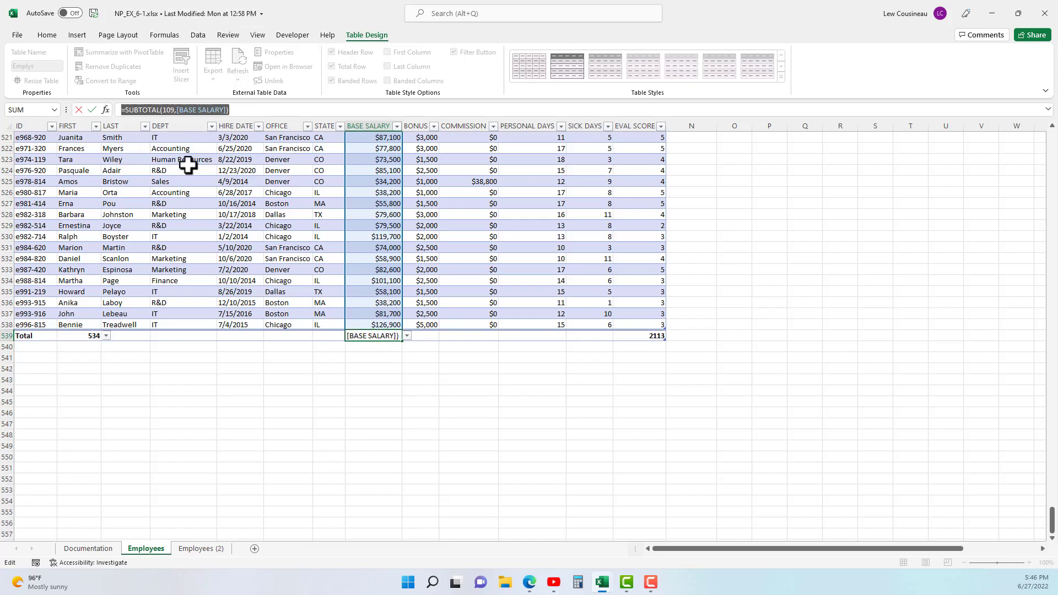
{"action": "key", "text": "ctrl+Return"}
- Insert a table column before PERSONAL DAYS in the Employees table and give it the header Total Compensation
{"action": "left_click_drag", "start_coordinate": [1053, 524], "coordinate": [1053, 140]}
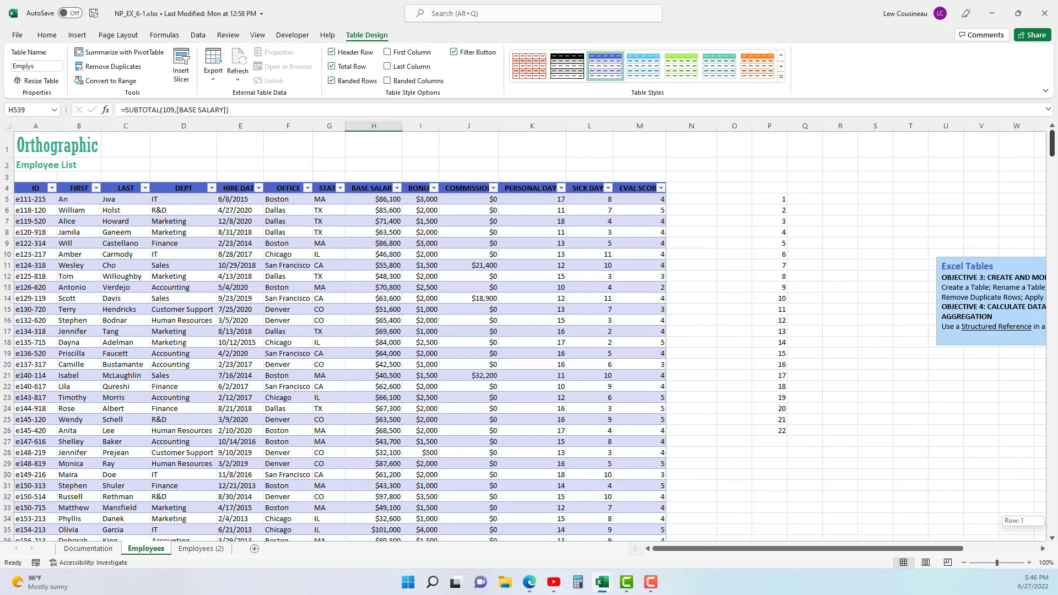
{"action": "right_click", "coordinate": [532, 189]}
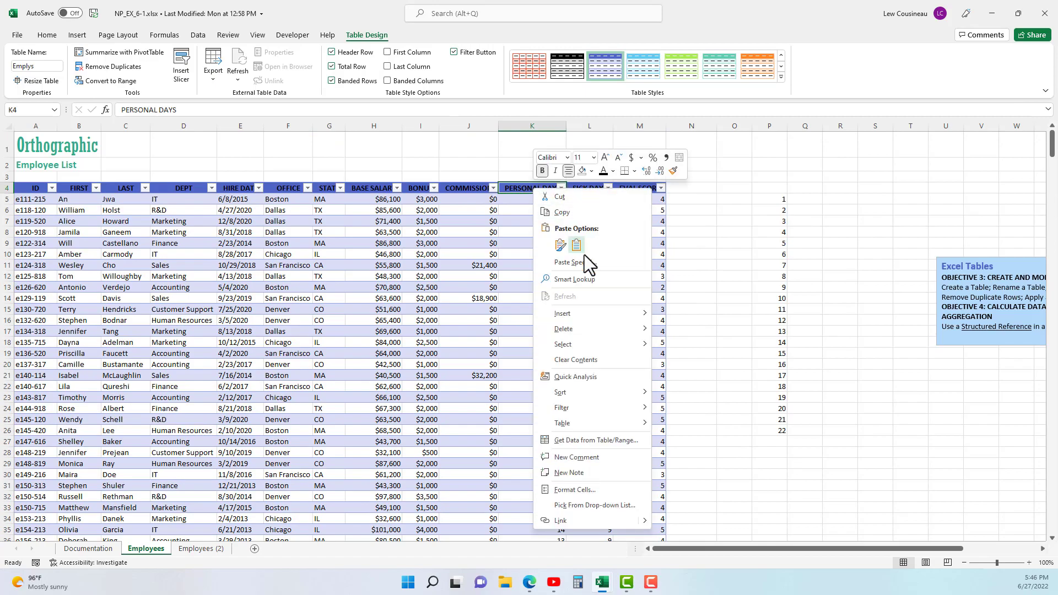
{"action": "mouse_move", "coordinate": [577, 319]}
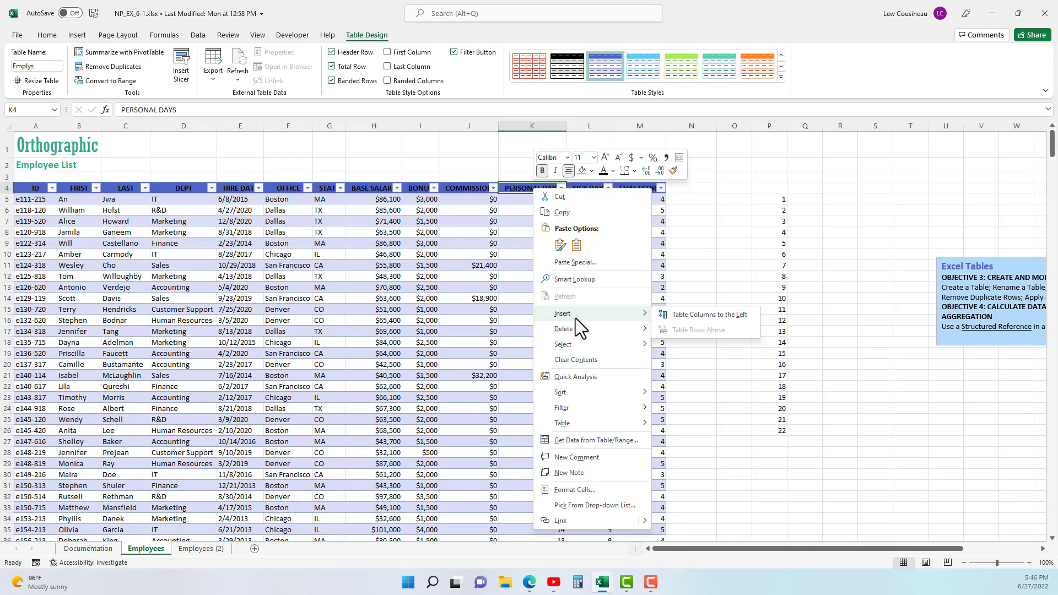
{"action": "left_click", "coordinate": [684, 315]}
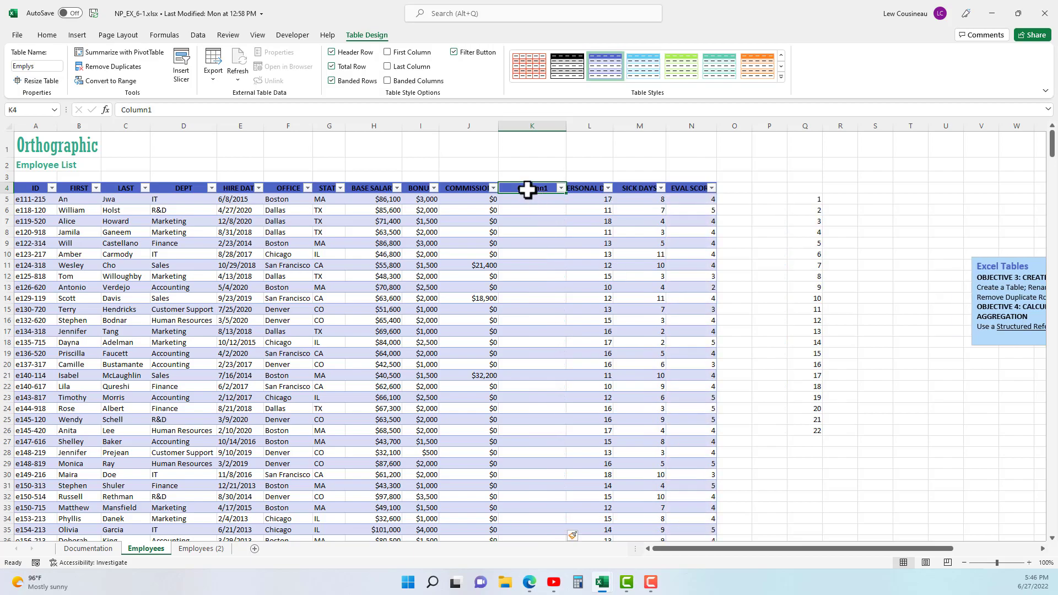
{"action": "type", "text": "Tota"}
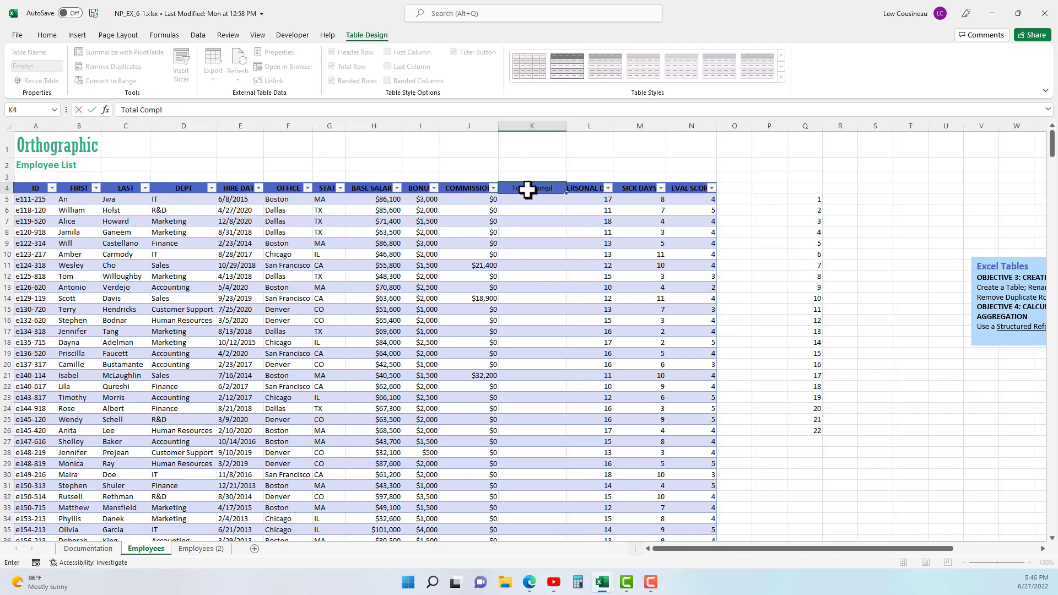
{"action": "type", "text": "l Compensation"}
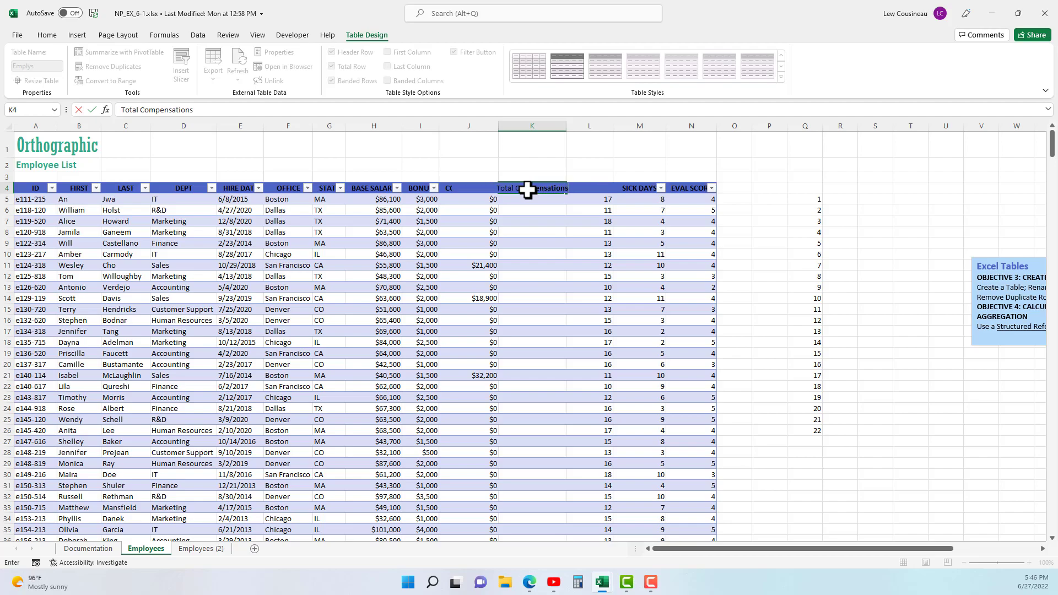
- Wrap the text of the Total Compensation header in cell K4
{"action": "left_click", "coordinate": [527, 189]}
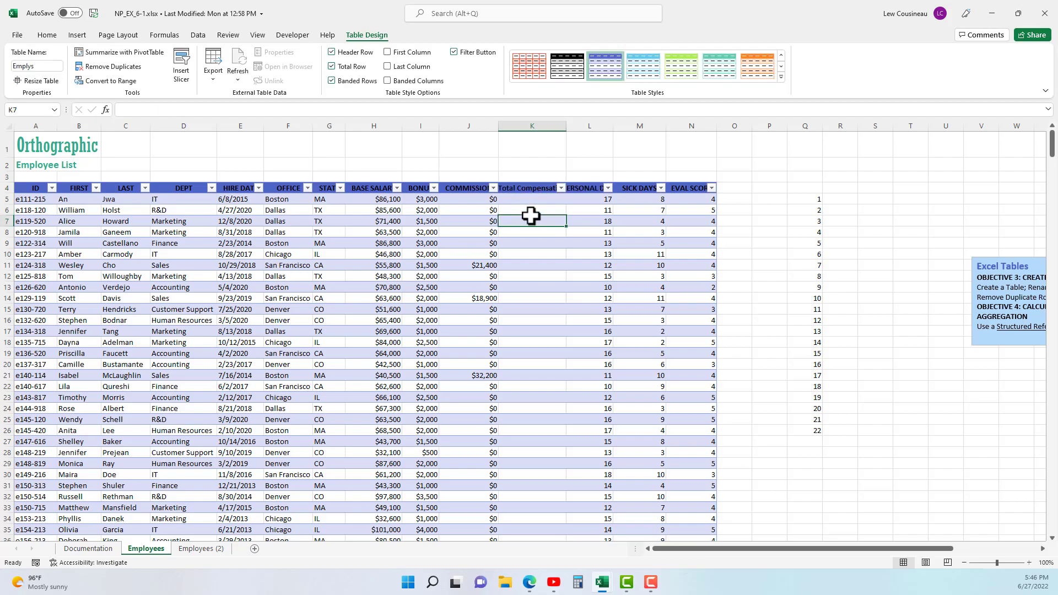
{"action": "left_click", "coordinate": [53, 35]}
{"action": "left_click", "coordinate": [360, 58]}
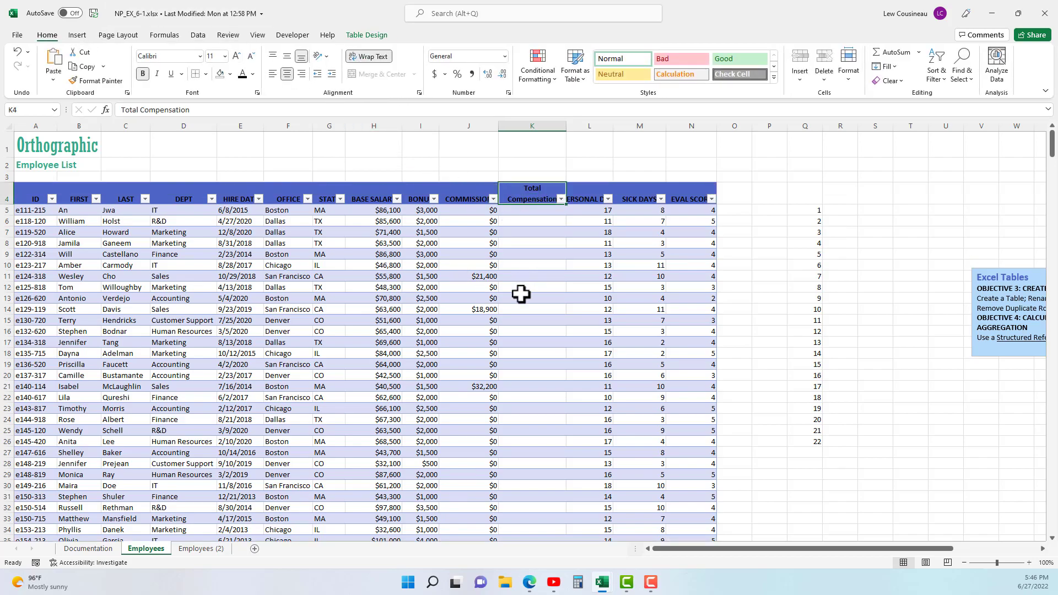
{"action": "left_click_drag", "start_coordinate": [383, 212], "coordinate": [450, 210]}
{"action": "left_click", "coordinate": [532, 217]}
{"action": "type", "text": "="}
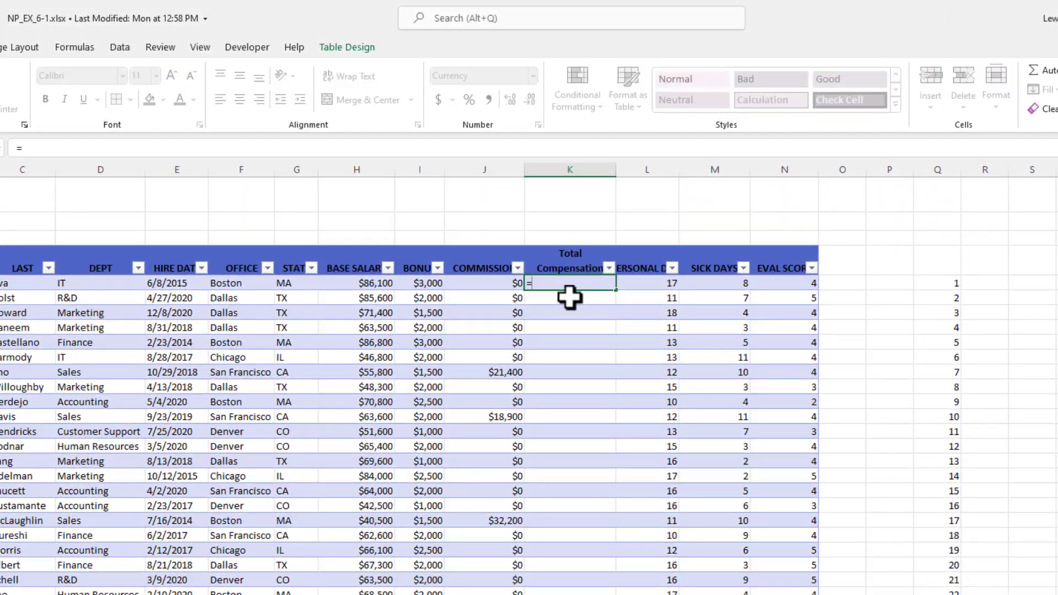
{"action": "left_click", "coordinate": [378, 285]}
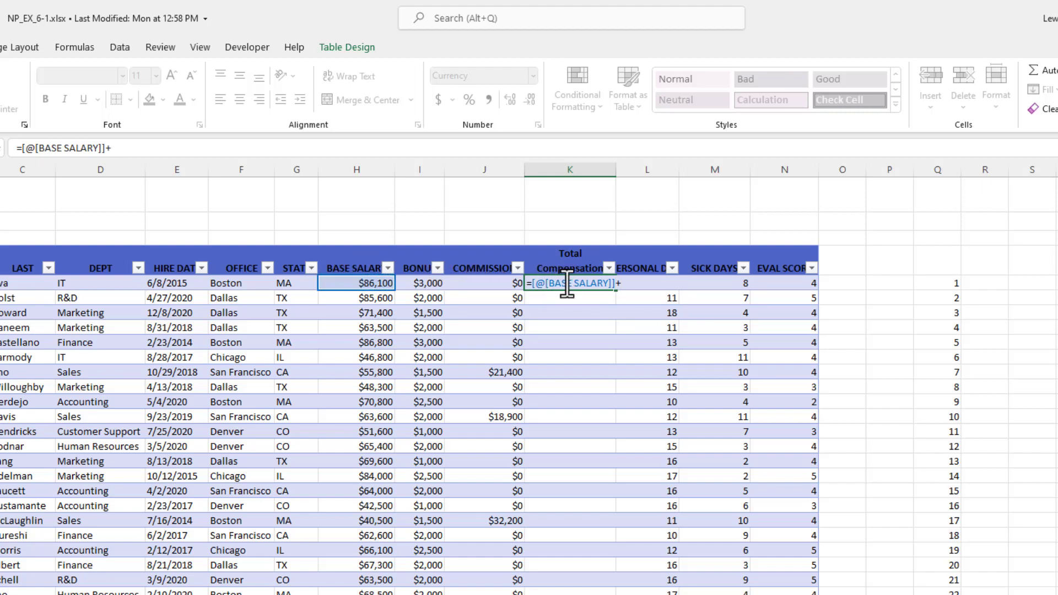
{"action": "left_click", "coordinate": [439, 282]}
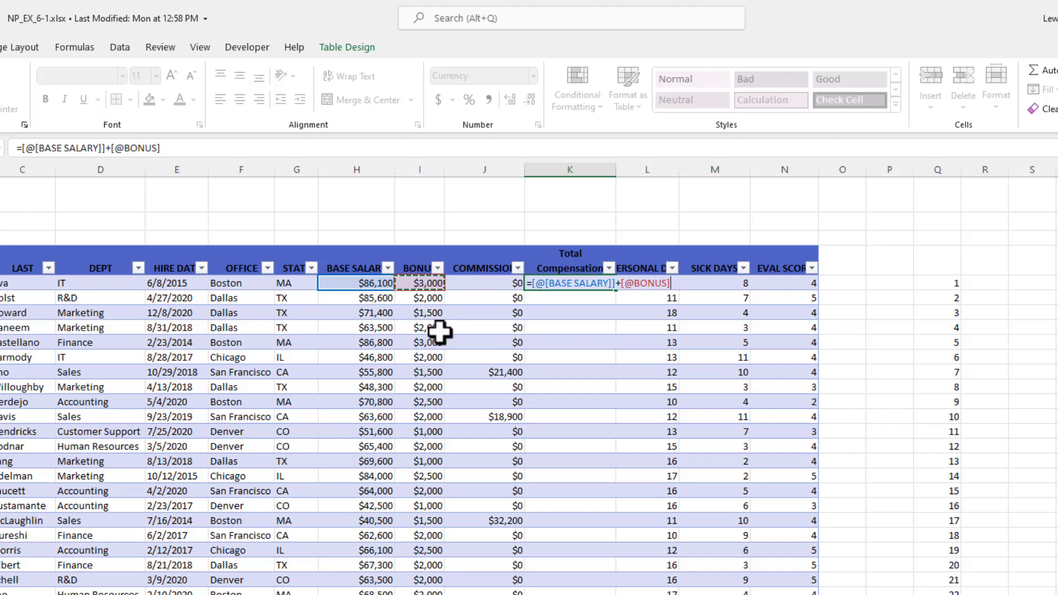
{"action": "type", "text": "+"}
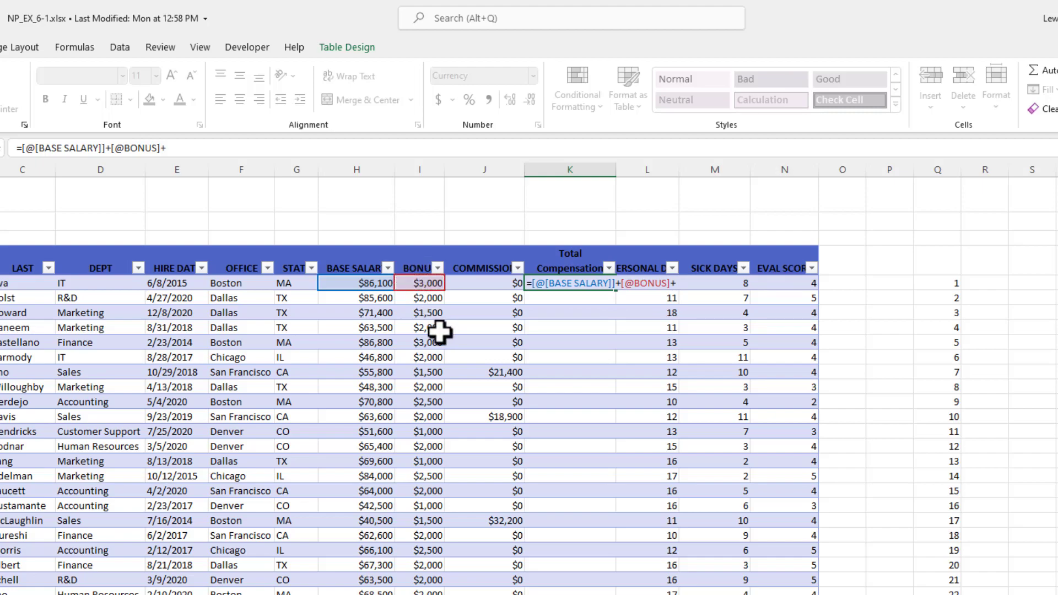
{"action": "left_click", "coordinate": [485, 284]}
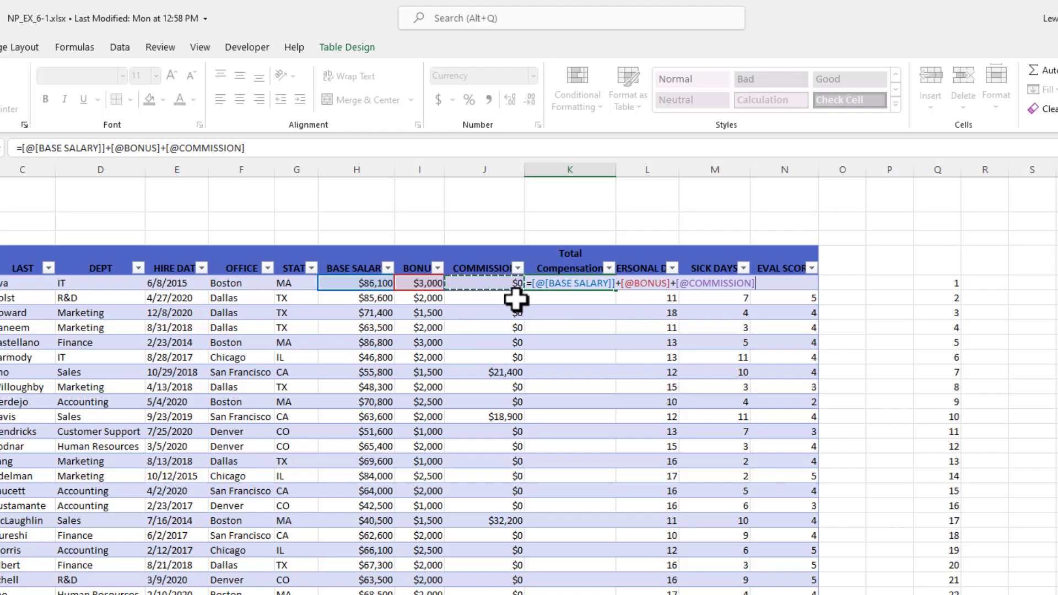
{"action": "key", "text": "Return"}
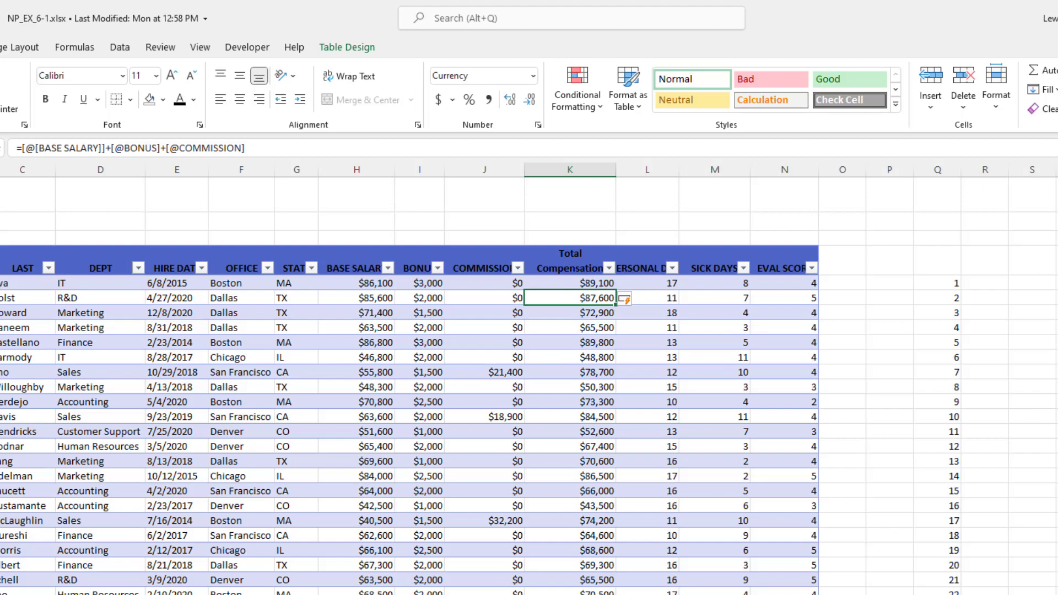
- Check the formula's column references in the first Total Compensation record, leaving the formula as it is
{"action": "left_click", "coordinate": [584, 283]}
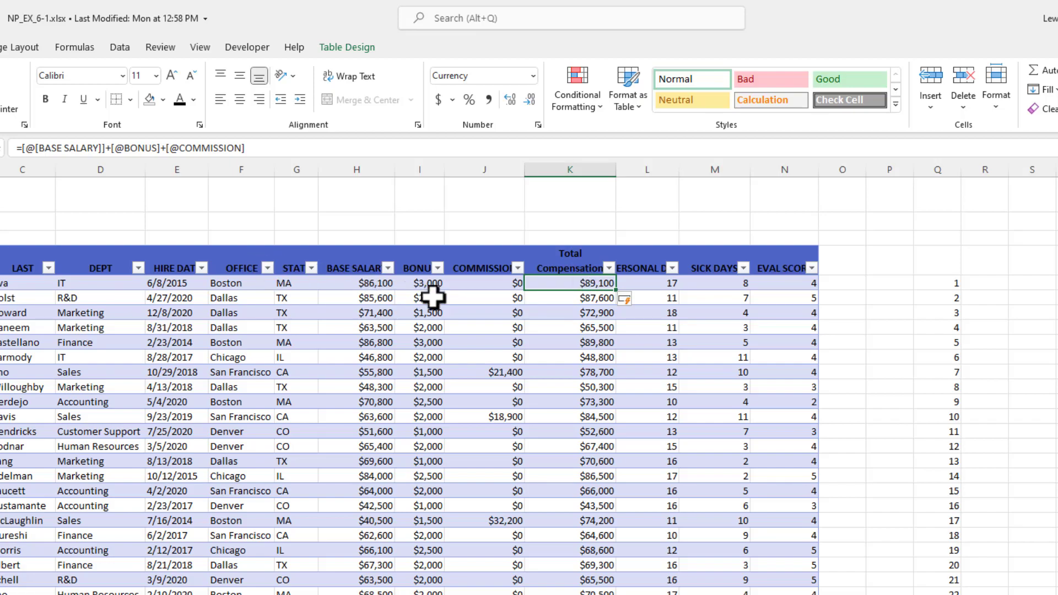
{"action": "double_click", "coordinate": [577, 285]}
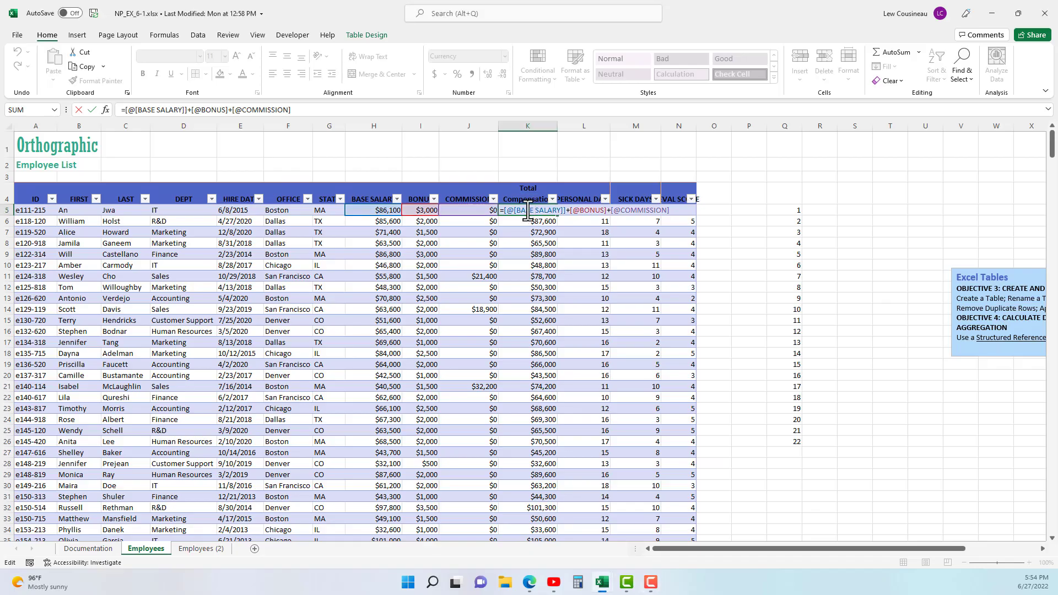
{"action": "key", "text": "Return"}
{"action": "left_click", "coordinate": [368, 36]}
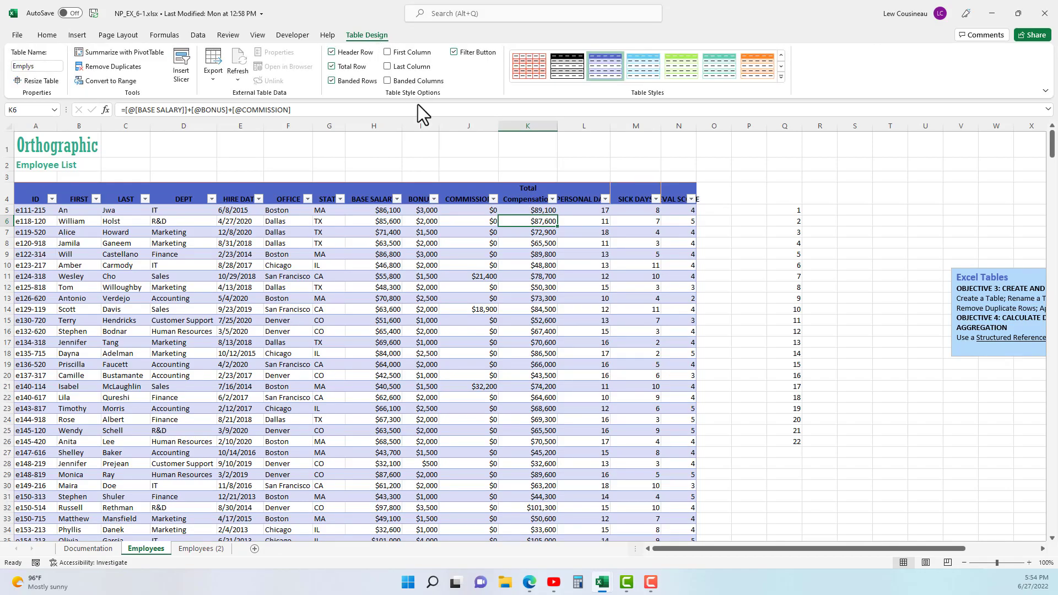
{"action": "left_click", "coordinate": [305, 320]}
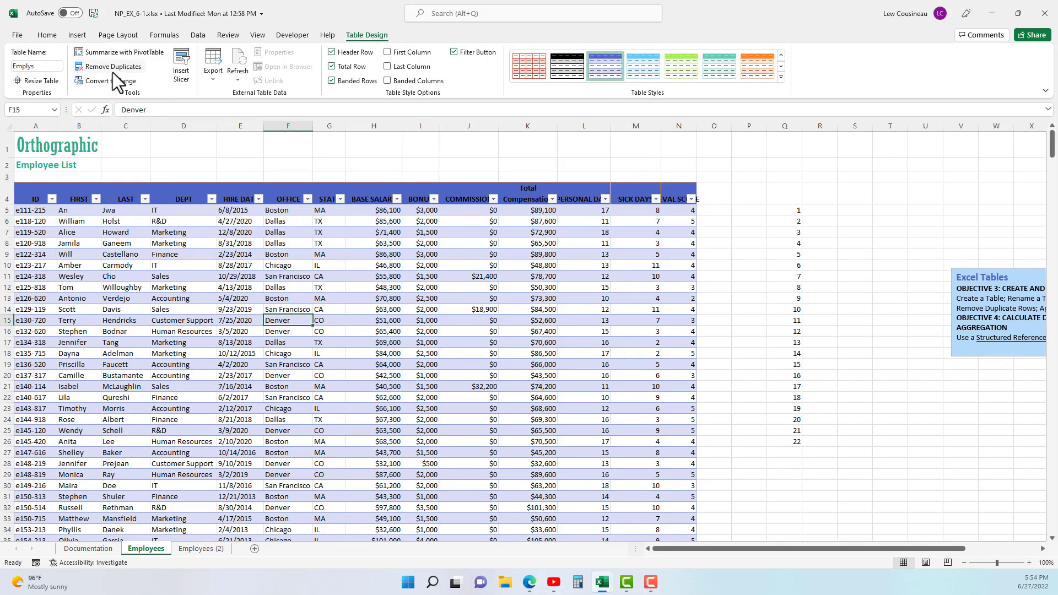
{"action": "left_click", "coordinate": [87, 246]}
{"action": "left_click_drag", "start_coordinate": [24, 331], "coordinate": [136, 347]}
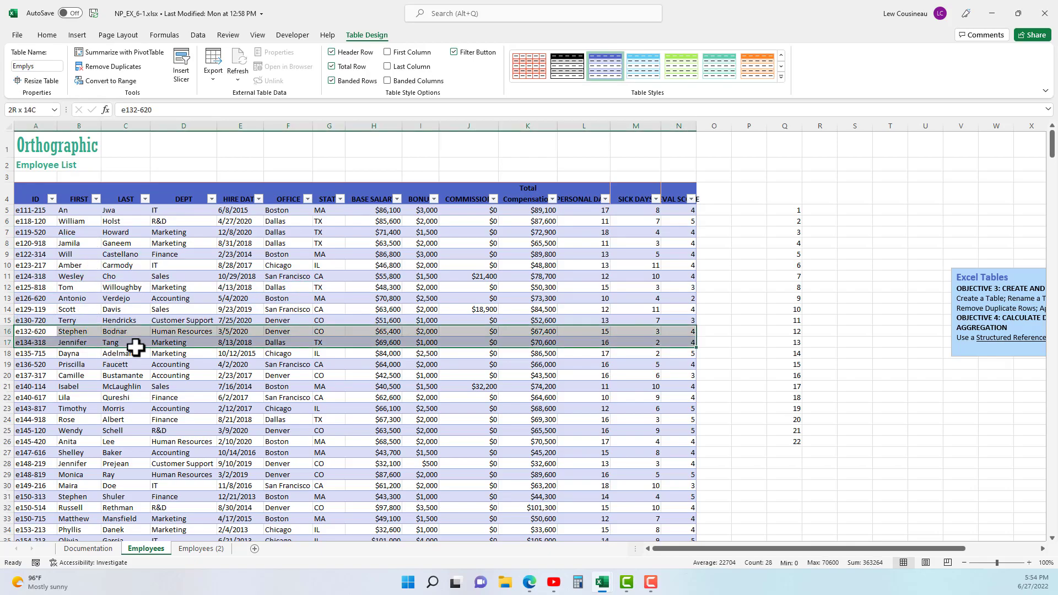
{"action": "left_click", "coordinate": [111, 66]}
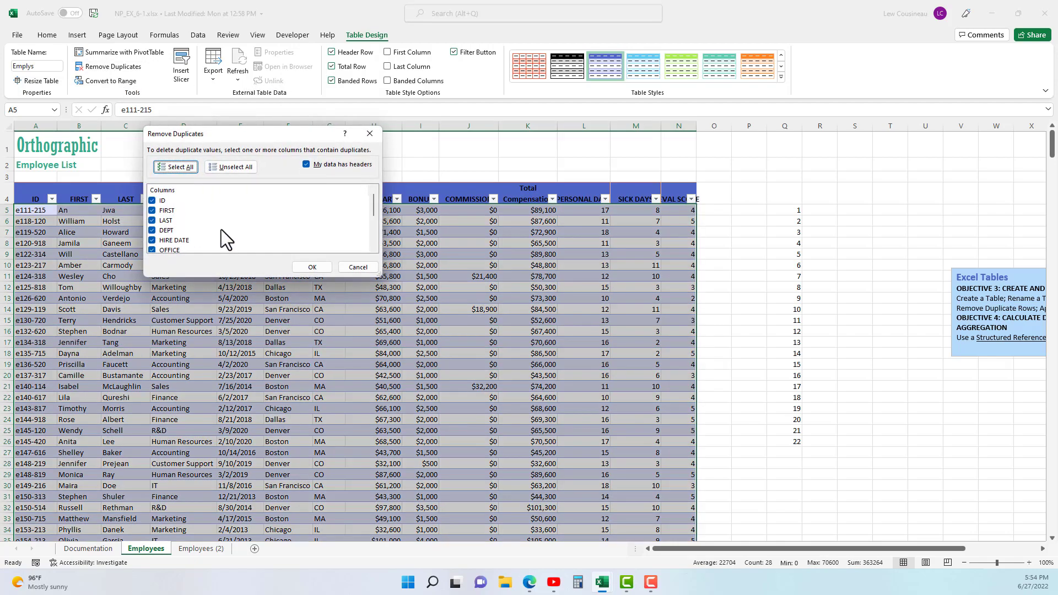
{"action": "left_click", "coordinate": [357, 268]}
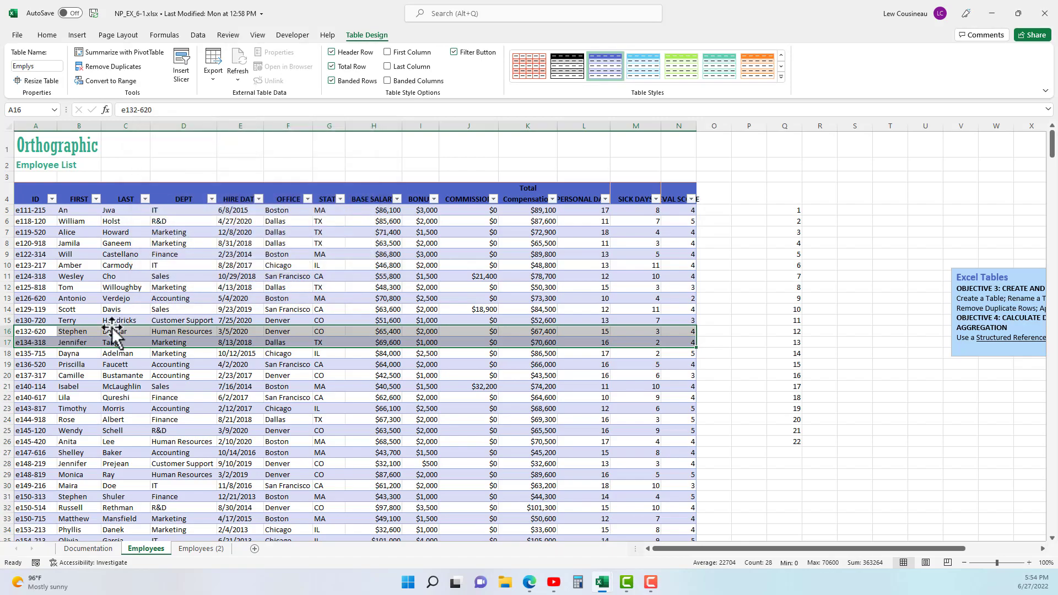
- Start Remove Duplicates on the Employees table and restrict the comparison to the FIRST and LAST columns
{"action": "left_click", "coordinate": [72, 315]}
{"action": "left_click", "coordinate": [113, 66]}
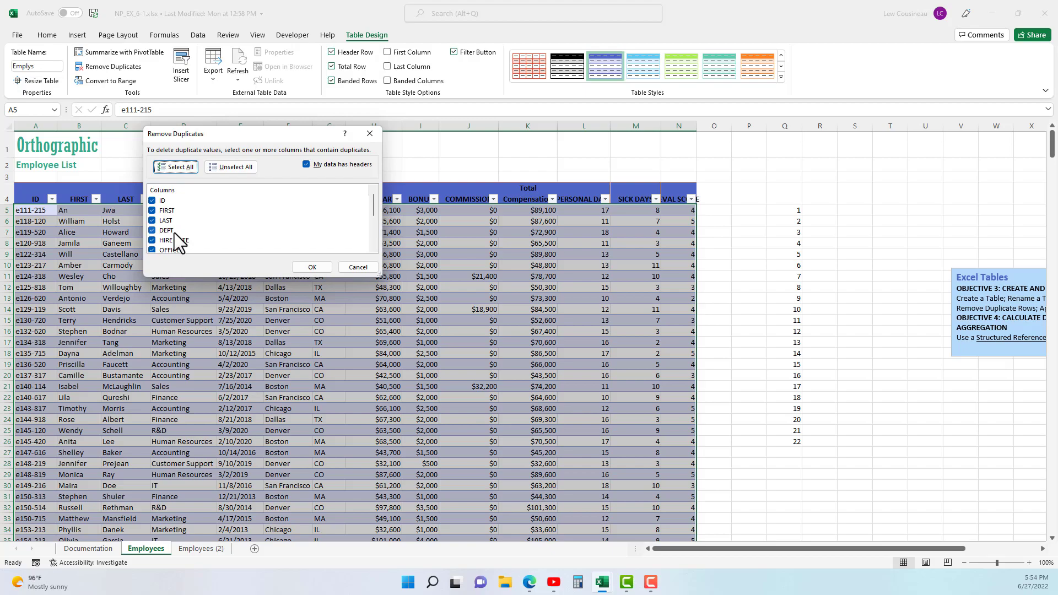
{"action": "left_click", "coordinate": [214, 168]}
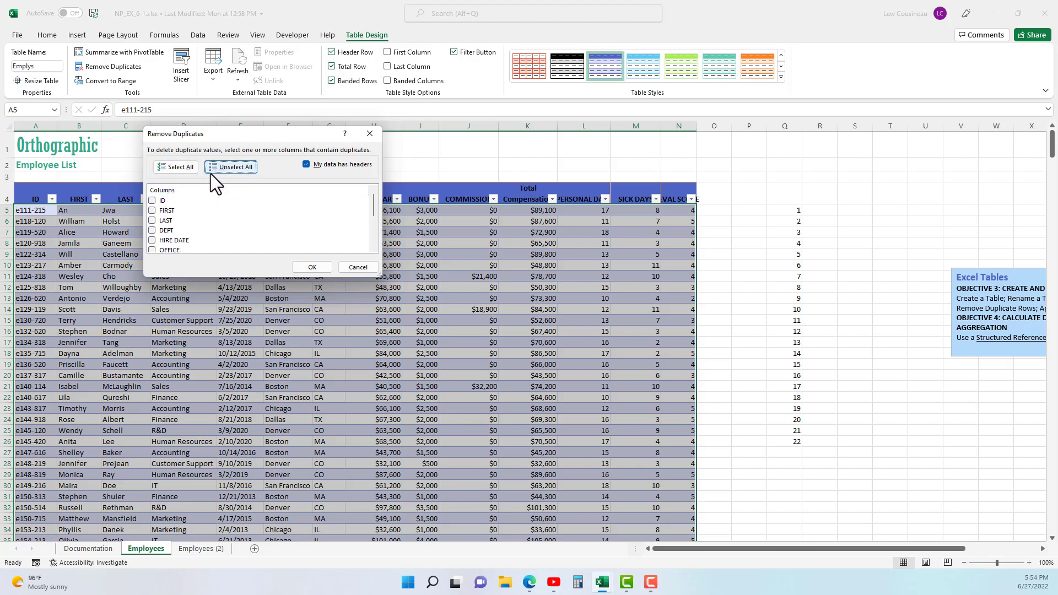
{"action": "left_click", "coordinate": [152, 211]}
{"action": "left_click", "coordinate": [152, 220]}
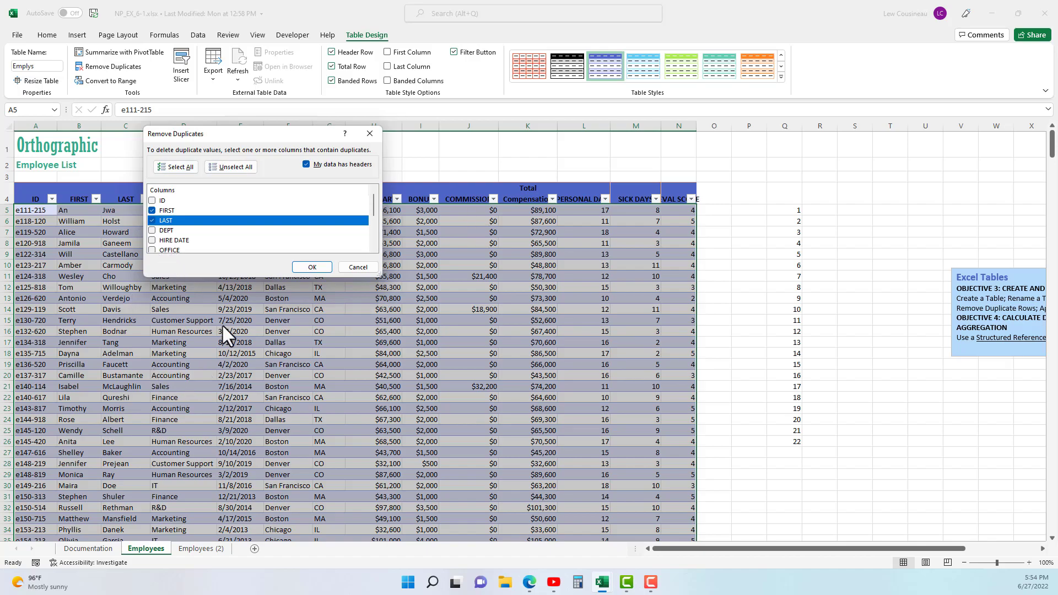
- Include all columns in the duplicate comparison, remove the duplicate records and dismiss the summary message
{"action": "left_click", "coordinate": [179, 168]}
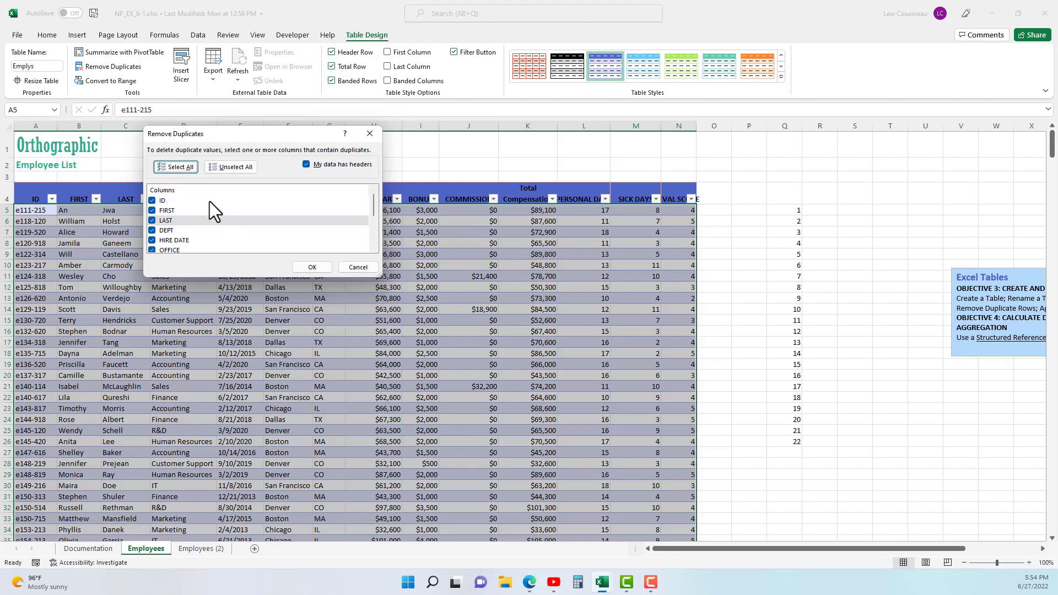
{"action": "scroll", "coordinate": [210, 201], "scroll_direction": "down", "scroll_amount": 3}
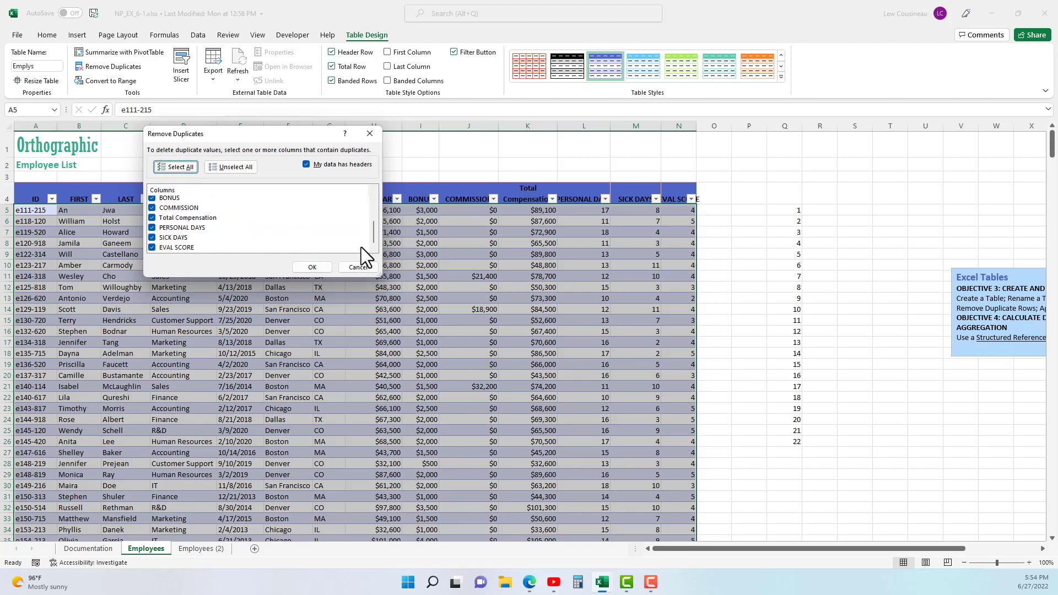
{"action": "left_click_drag", "start_coordinate": [370, 238], "coordinate": [377, 194]}
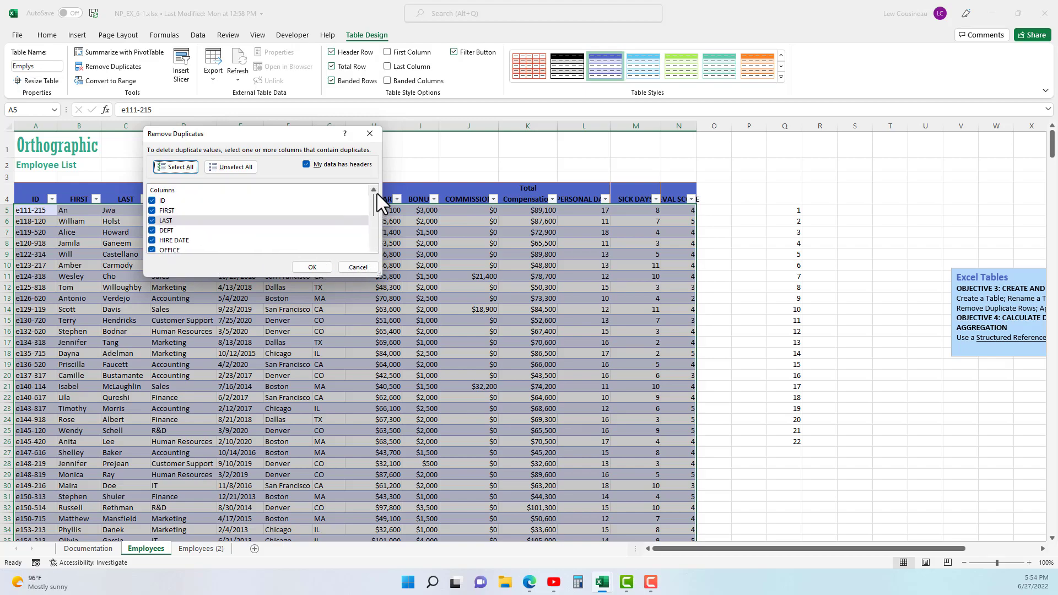
{"action": "left_click", "coordinate": [312, 268]}
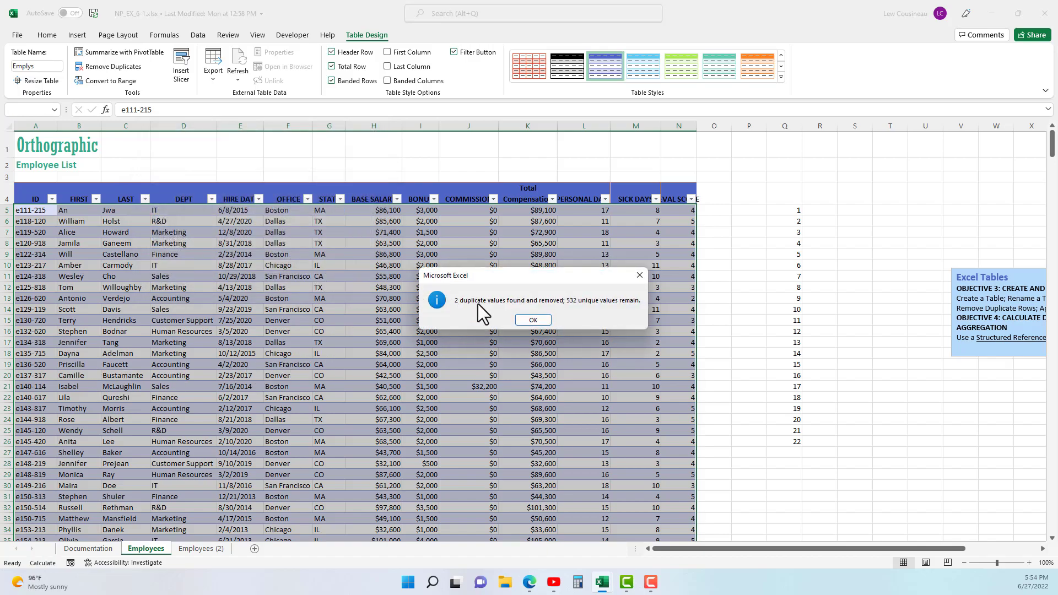
{"action": "left_click", "coordinate": [533, 320]}
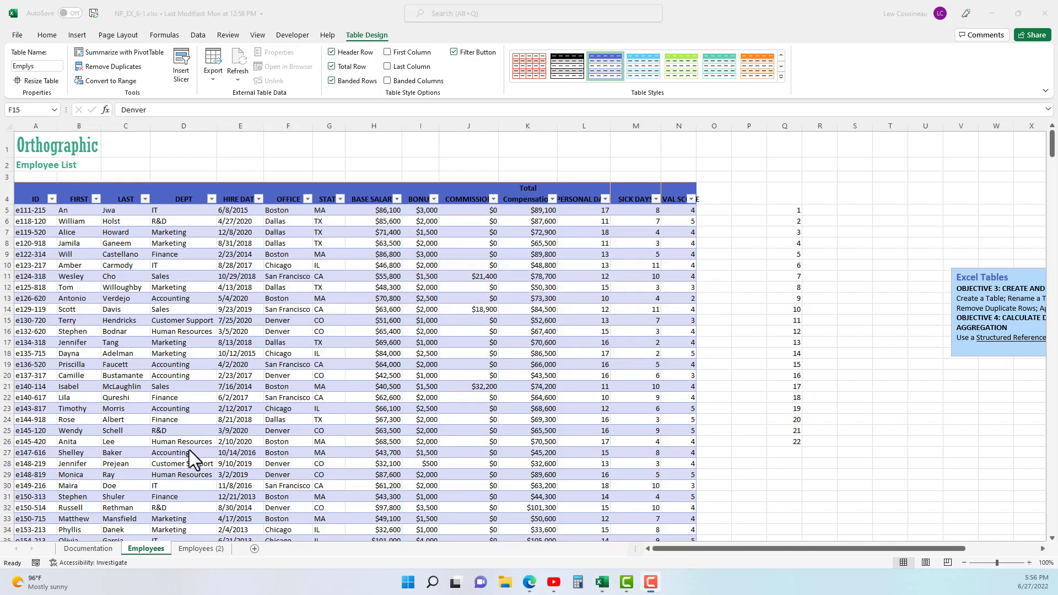
{"action": "left_click", "coordinate": [214, 244]}
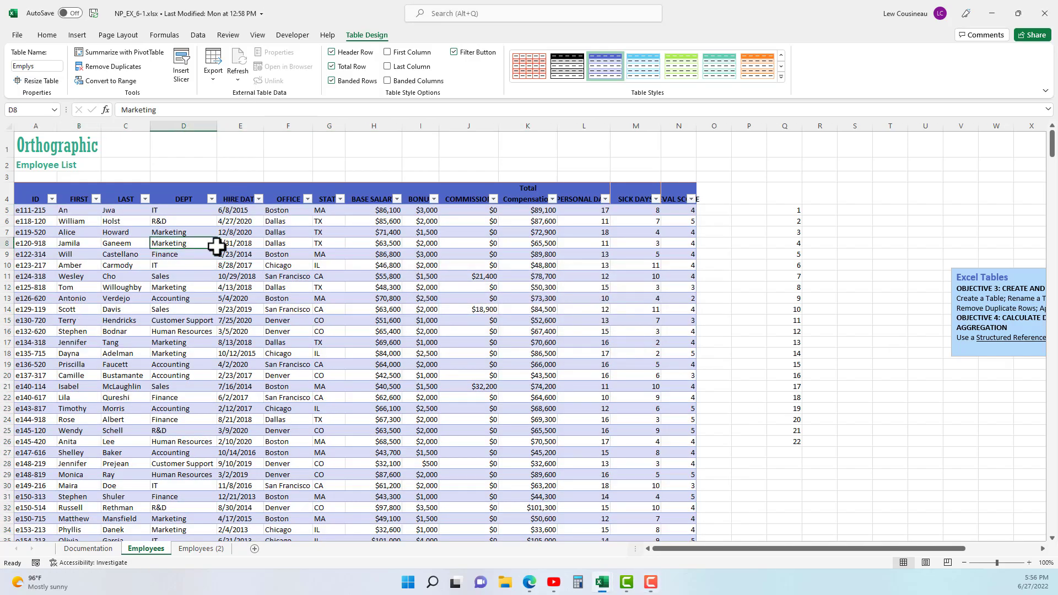
{"action": "left_click_drag", "start_coordinate": [117, 234], "coordinate": [522, 392]}
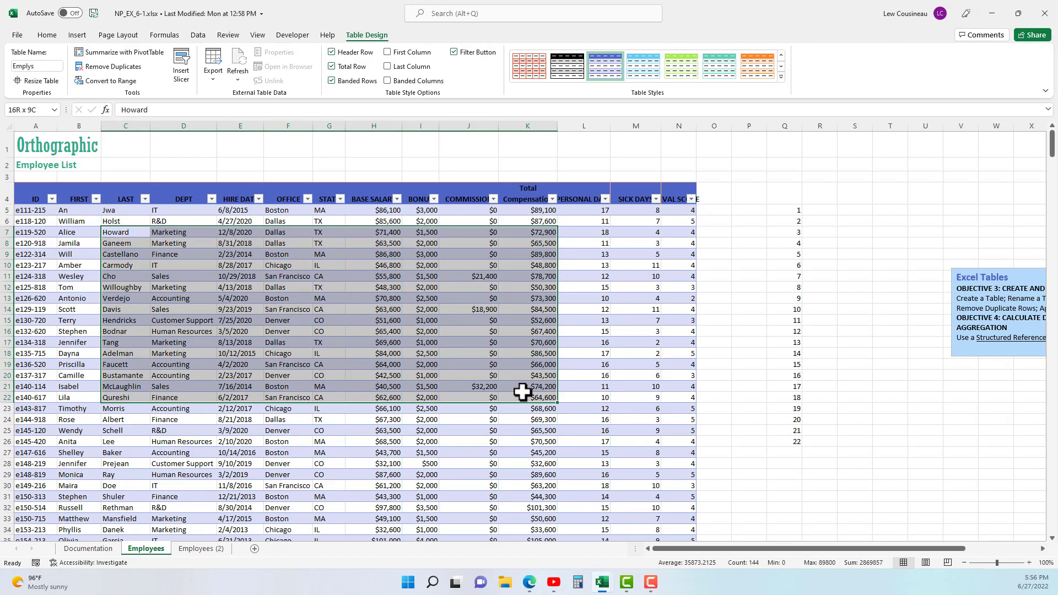
{"action": "left_click", "coordinate": [287, 342]}
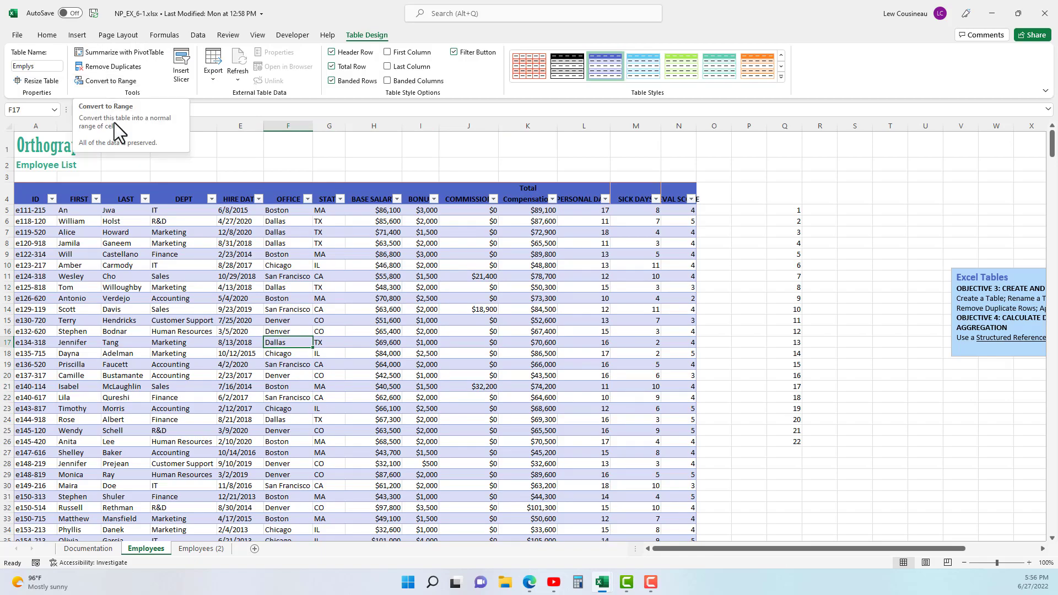
- Convert the employee table on the Employees sheet to a normal range and confirm the conversion
{"action": "right_click", "coordinate": [156, 277]}
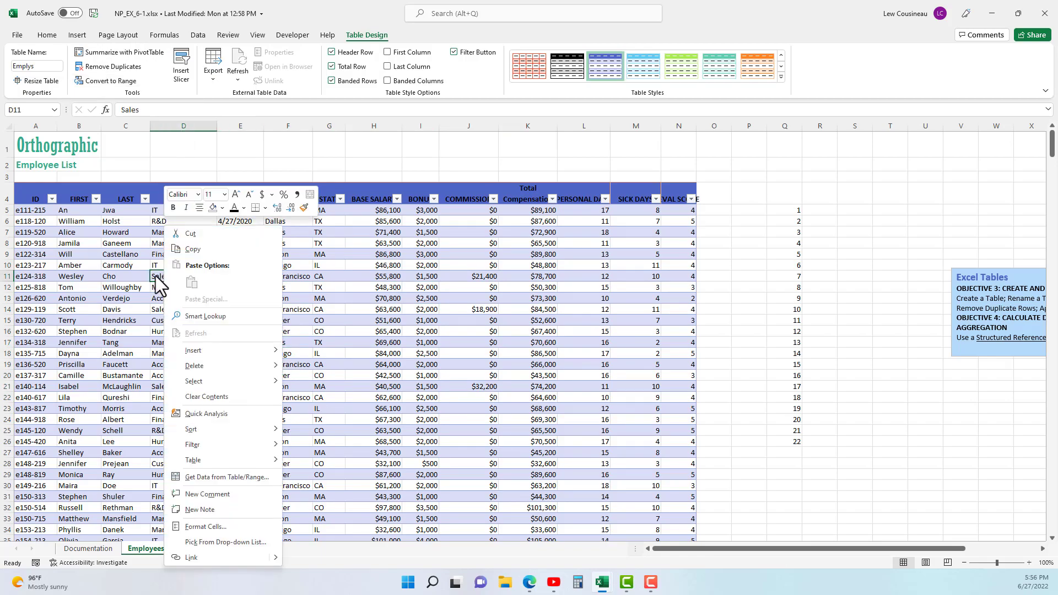
{"action": "mouse_move", "coordinate": [199, 458]}
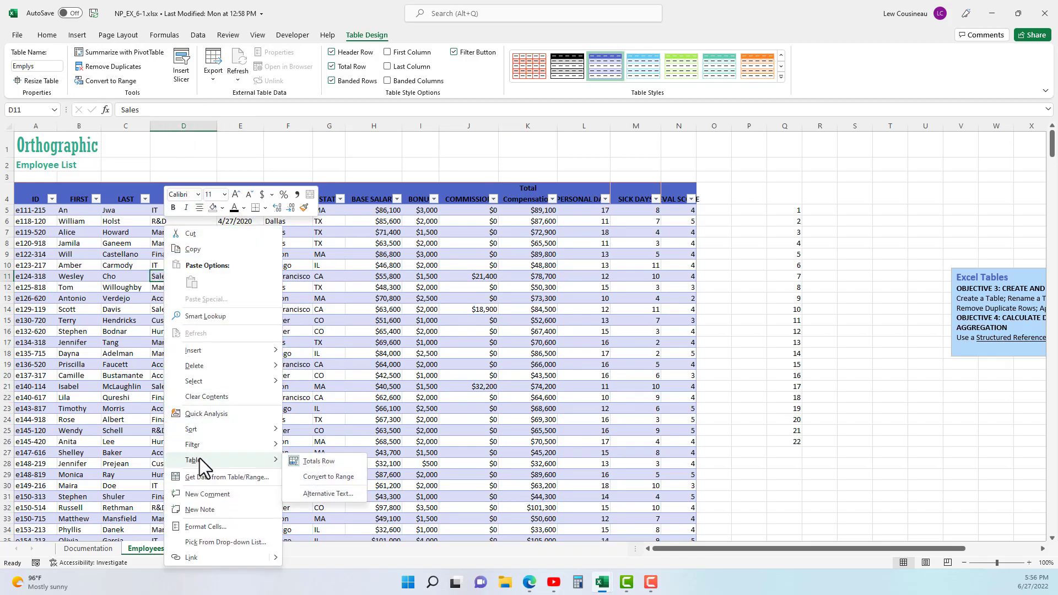
{"action": "left_click", "coordinate": [319, 480]}
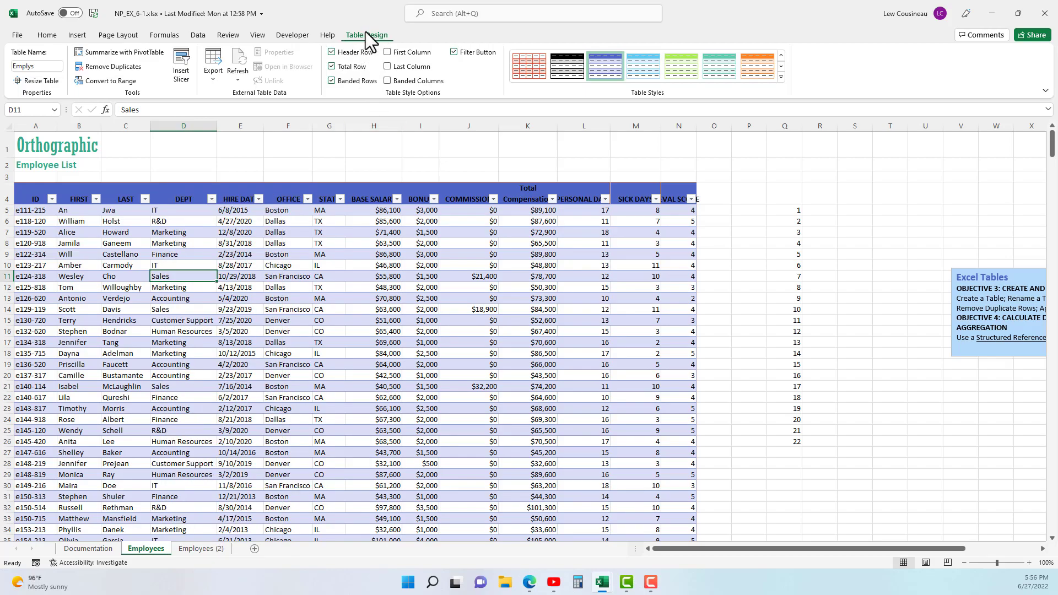
{"action": "left_click", "coordinate": [114, 81]}
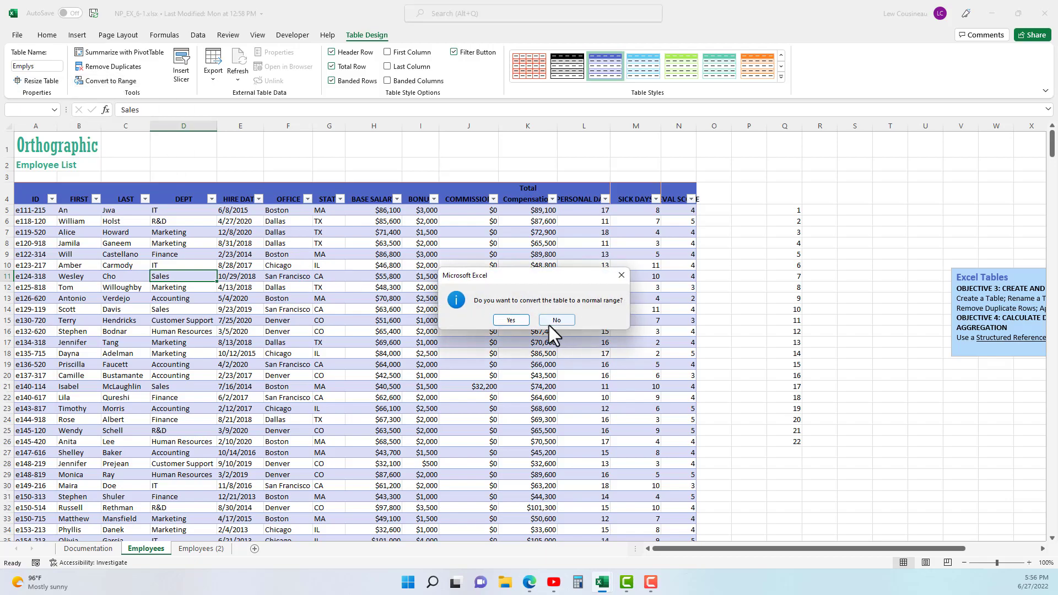
{"action": "left_click", "coordinate": [512, 320]}
{"action": "left_click", "coordinate": [214, 232]}
{"action": "left_click", "coordinate": [284, 398]}
{"action": "left_click", "coordinate": [184, 309]}
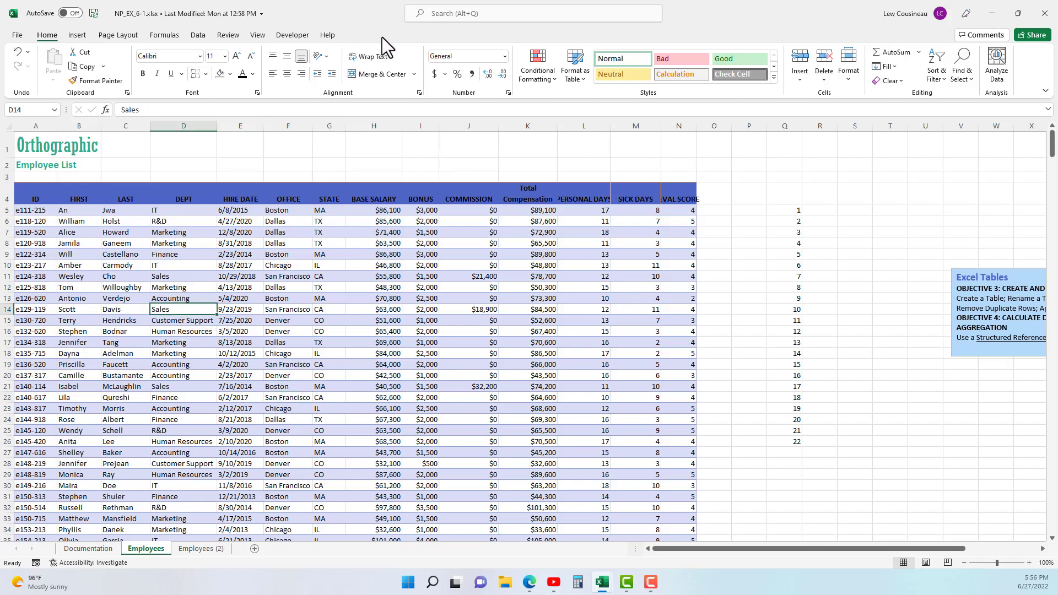
- Add filter arrows to the employee range's header row and remove them again
{"action": "left_click", "coordinate": [143, 232]}
{"action": "left_click", "coordinate": [164, 307]}
{"action": "left_click", "coordinate": [198, 35]}
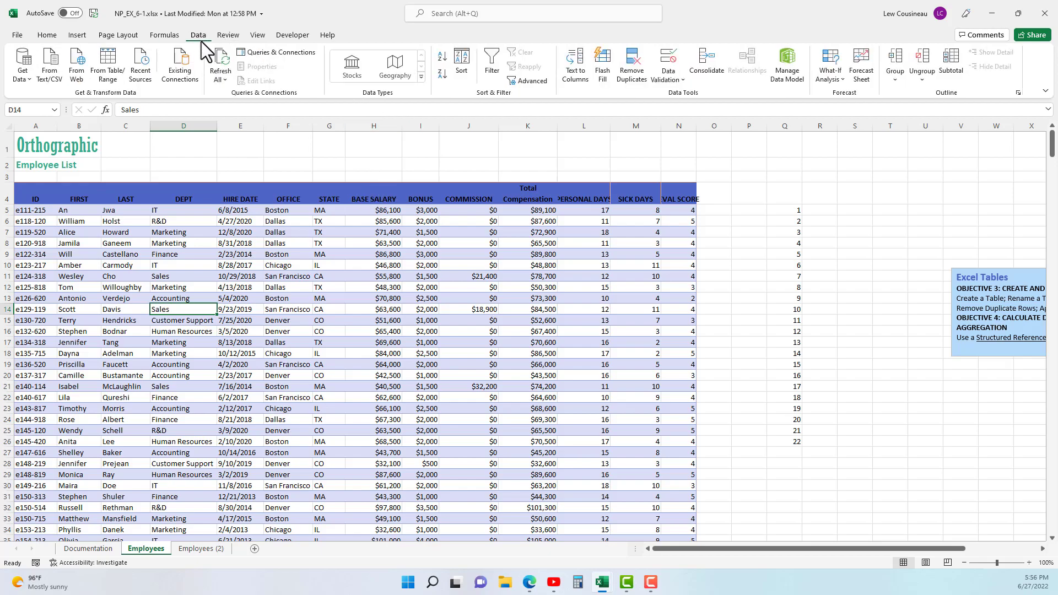
{"action": "left_click", "coordinate": [492, 59]}
{"action": "left_click", "coordinate": [491, 59]}
- Create an Excel table from the employee range, using row 4 as its header row
{"action": "left_click", "coordinate": [77, 35]}
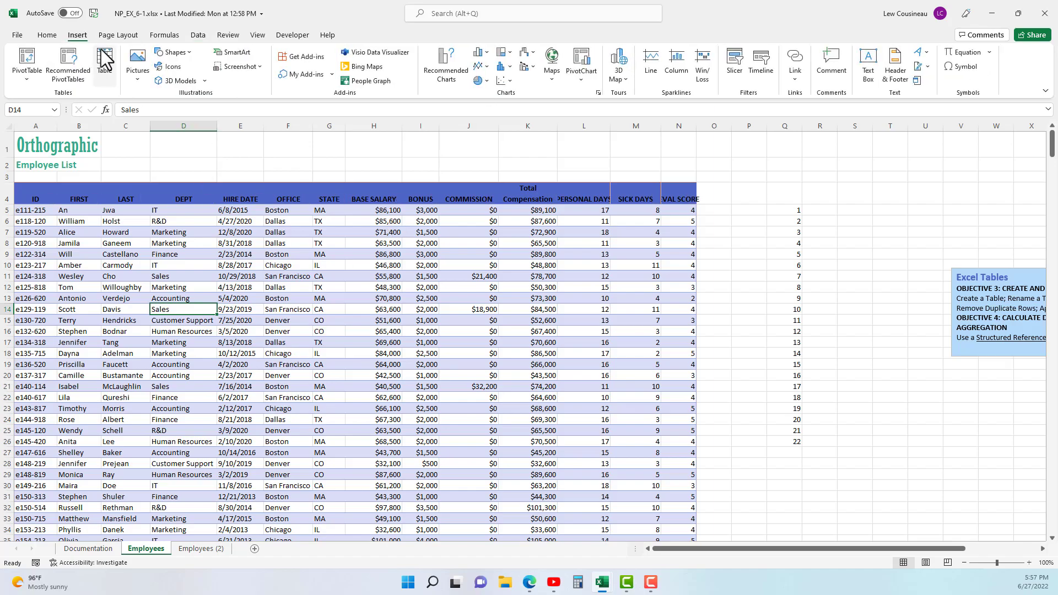
{"action": "left_click", "coordinate": [105, 57]}
{"action": "left_click", "coordinate": [250, 240]}
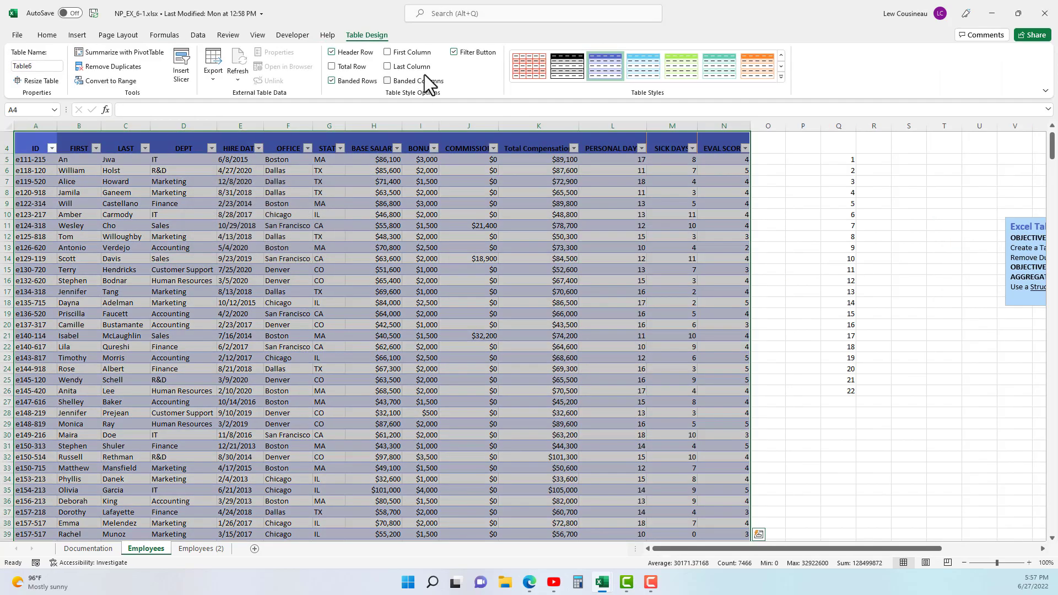
- Hide the new table's filter buttons, show them again and select a cell in the BASE SALARY column
{"action": "left_click", "coordinate": [455, 52]}
{"action": "left_click", "coordinate": [455, 52]}
{"action": "scroll", "coordinate": [416, 271], "scroll_direction": "up", "scroll_amount": 1}
{"action": "left_click", "coordinate": [347, 296]}
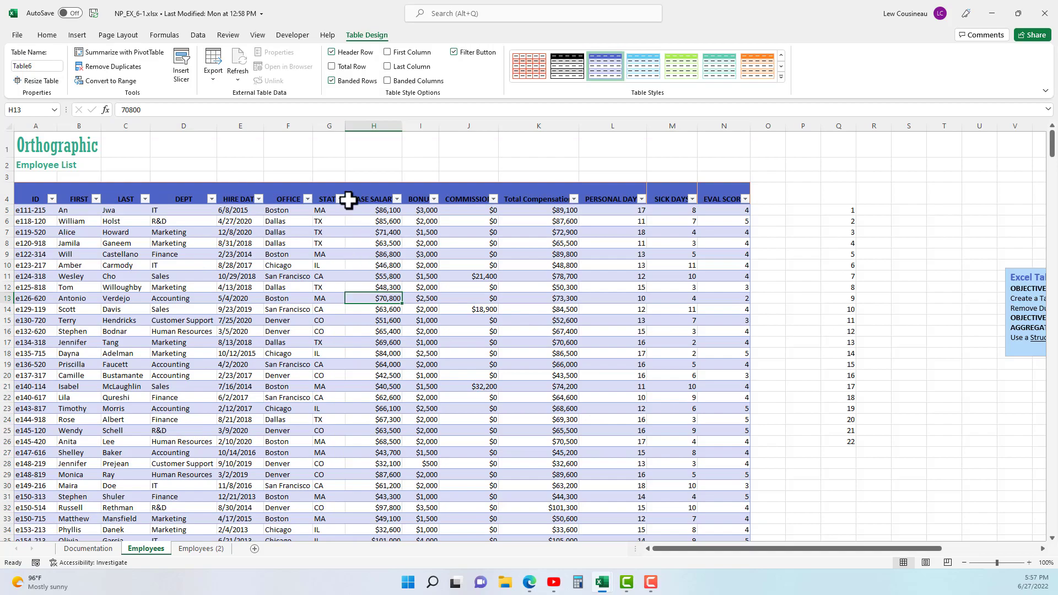